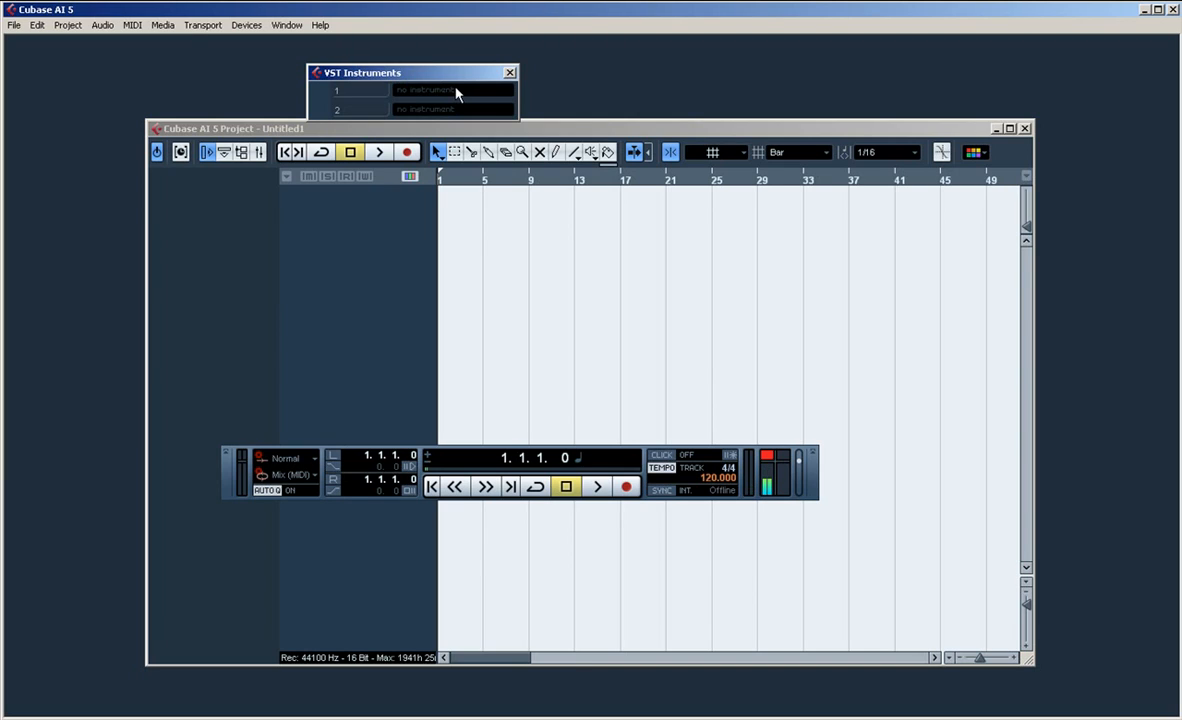
- Load DUBTURBO2 in the first VST instrument slot and create a MIDI track assigned to it
click(455, 91)
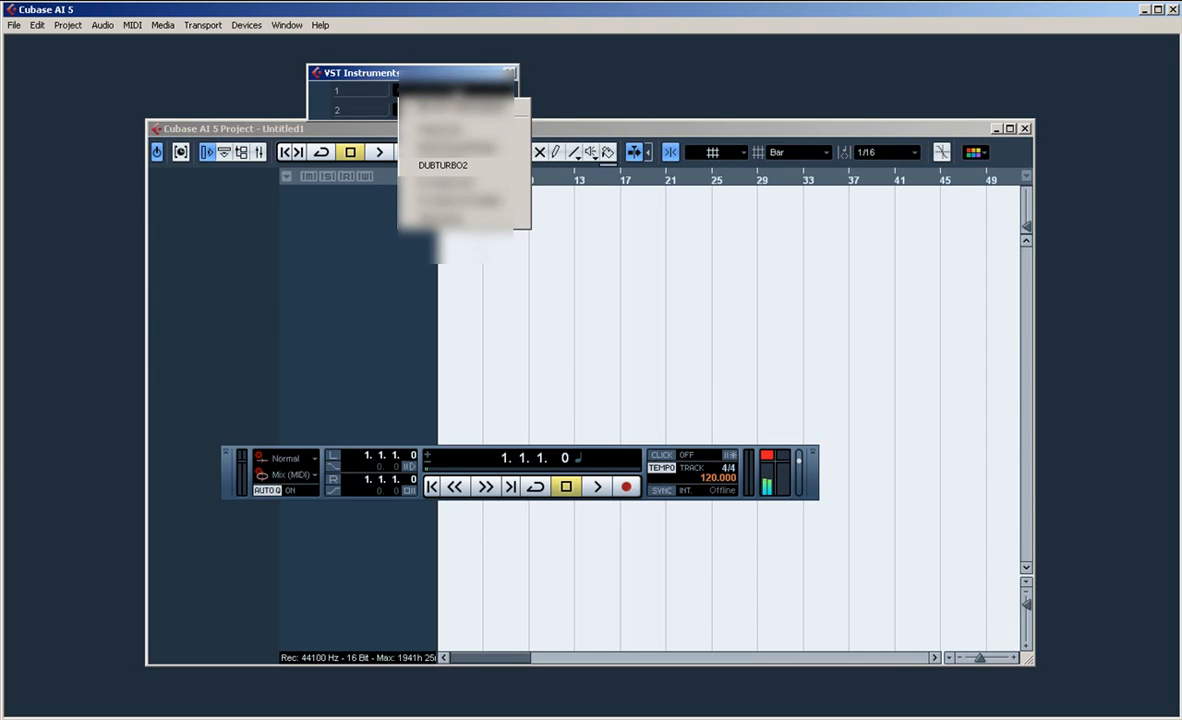
click(467, 167)
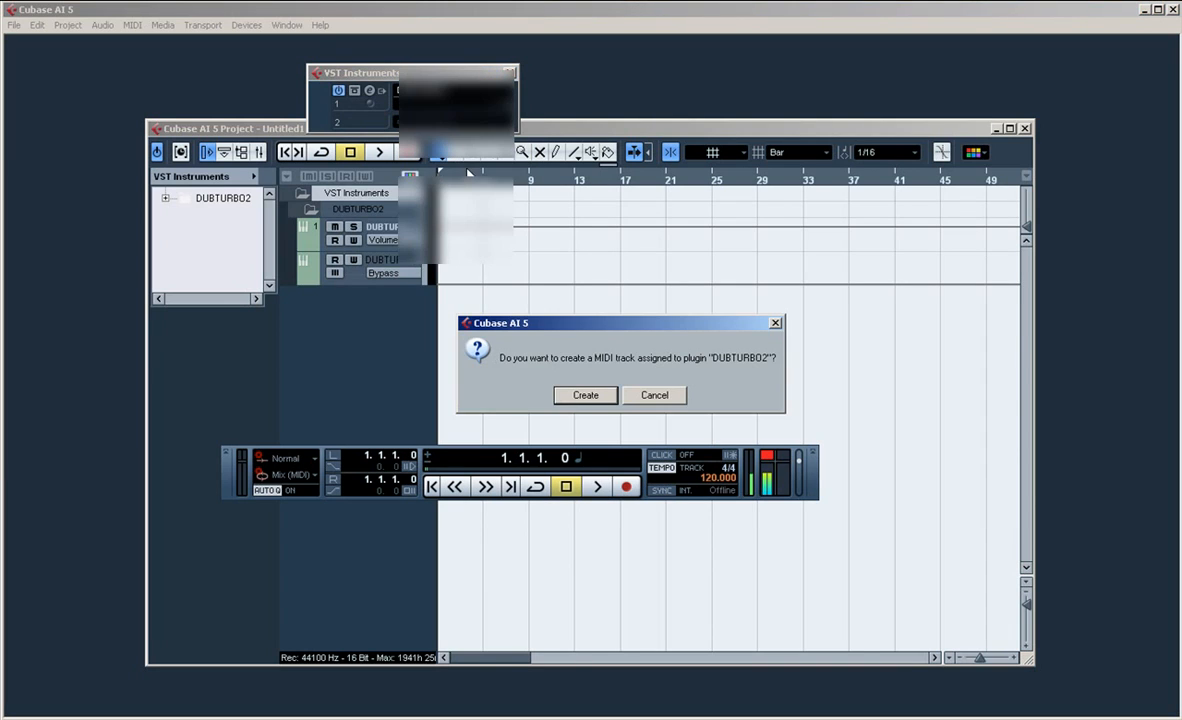
click(587, 396)
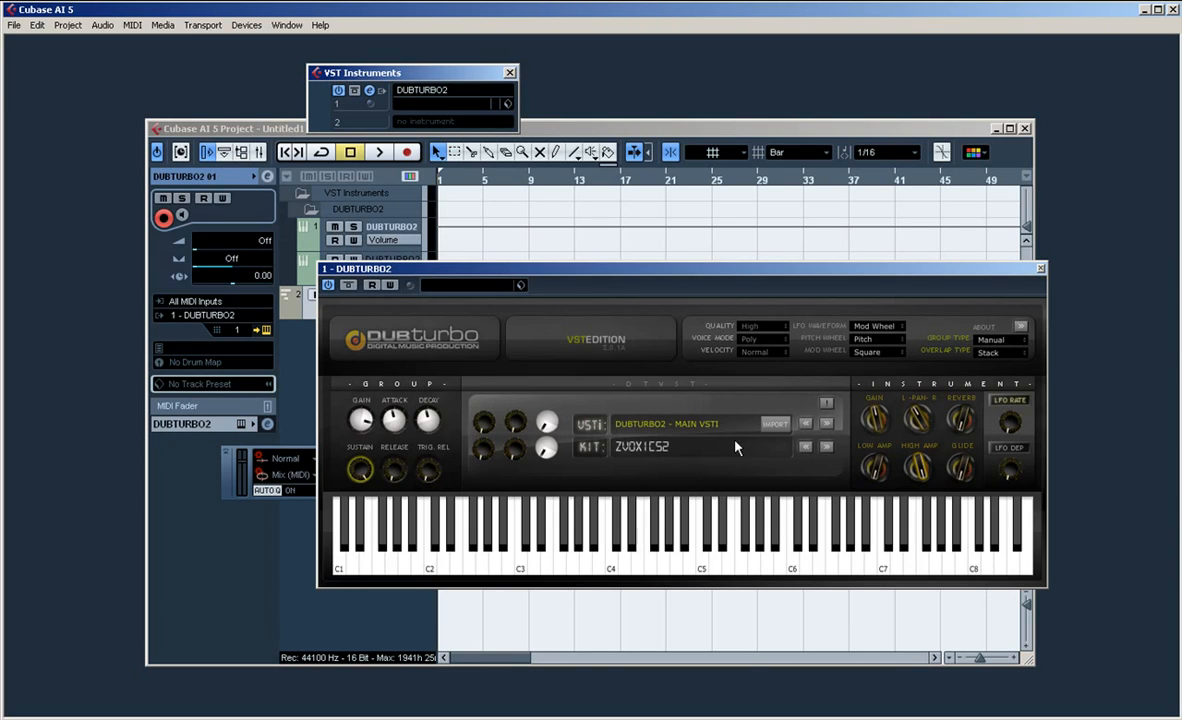
- Load the Crunk kit in DUBTURBO2 and audition its sounds across the virtual keyboard
click(671, 450)
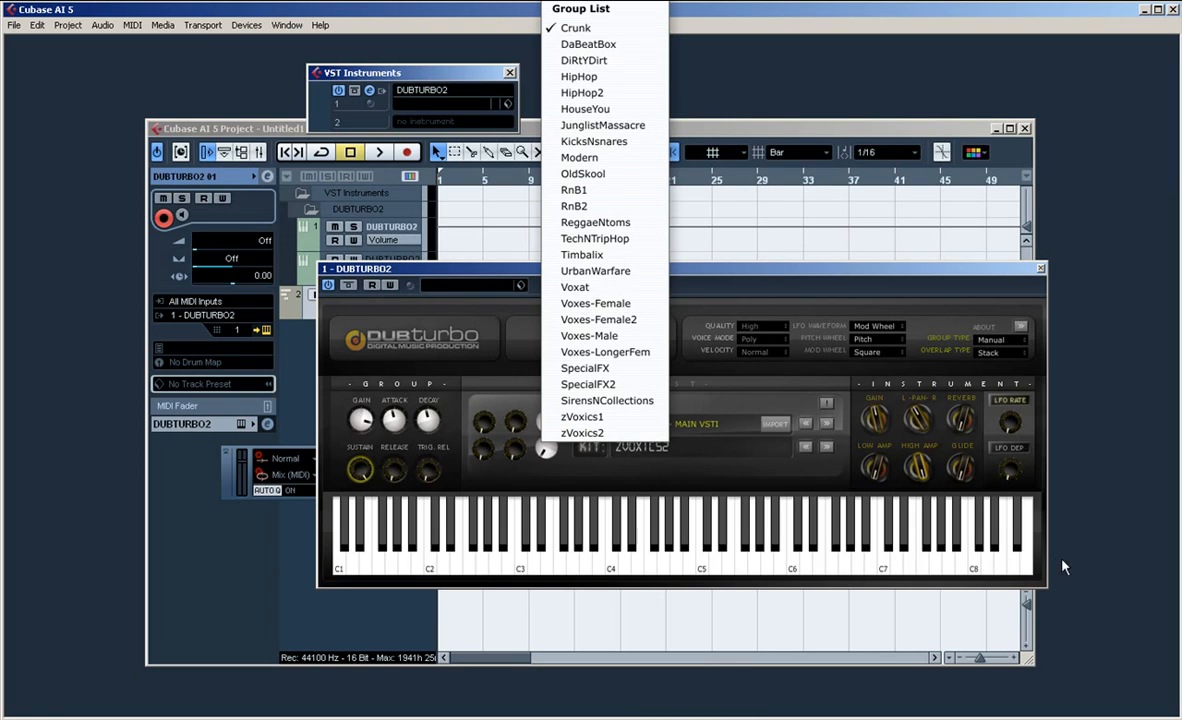
click(577, 32)
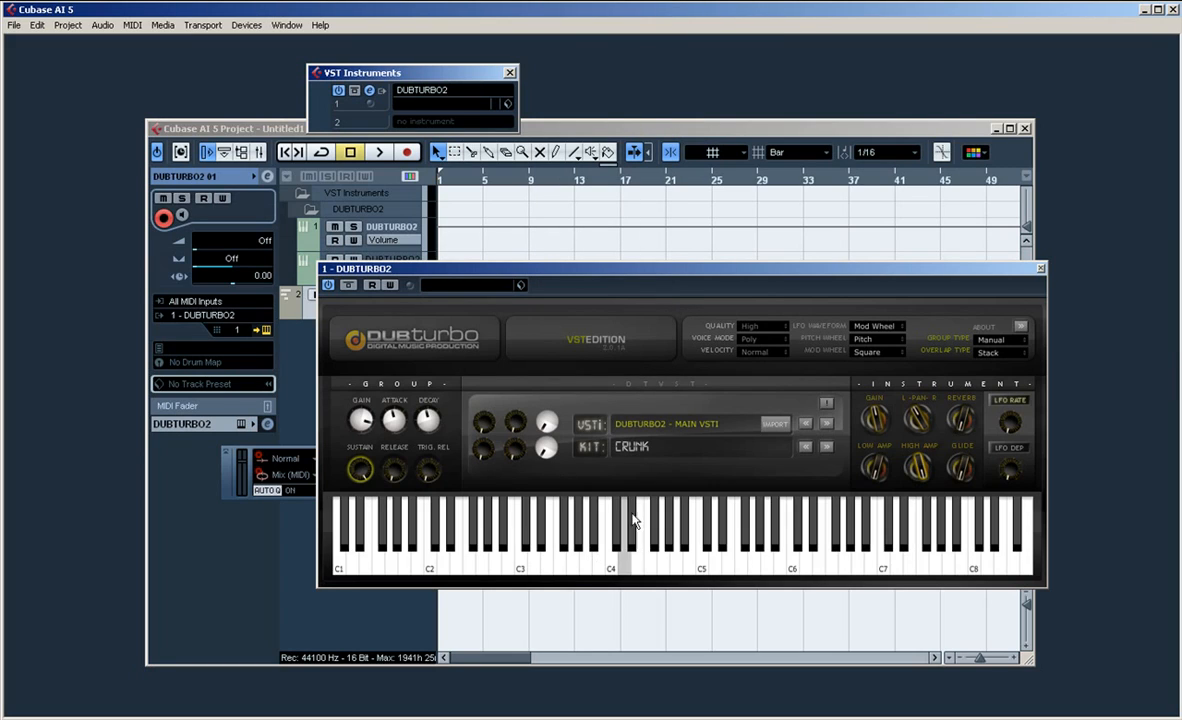
click(612, 565)
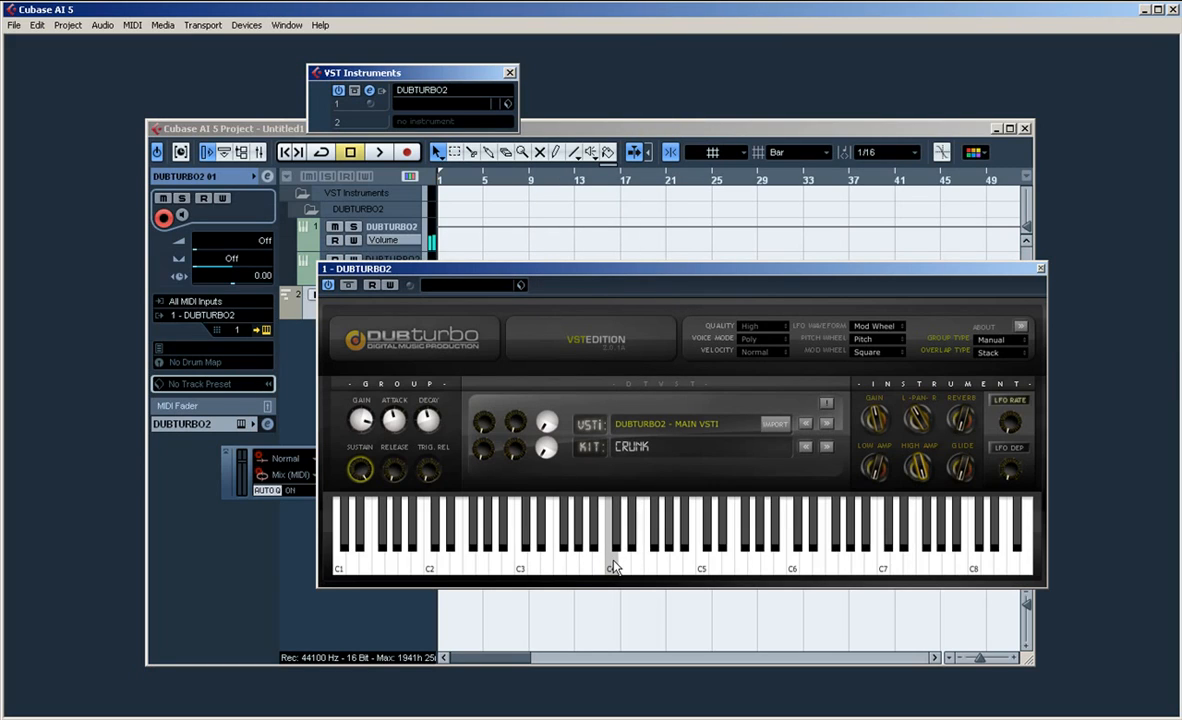
click(633, 555)
click(718, 555)
click(848, 553)
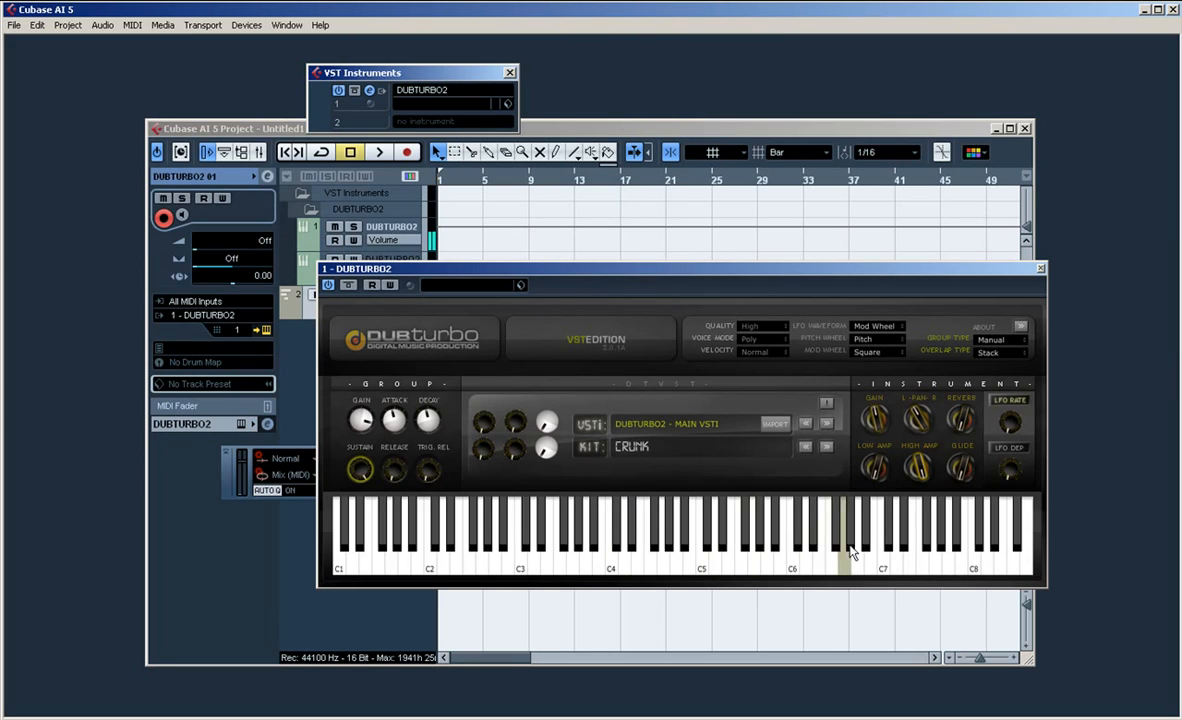
drag(850, 552, 388, 542)
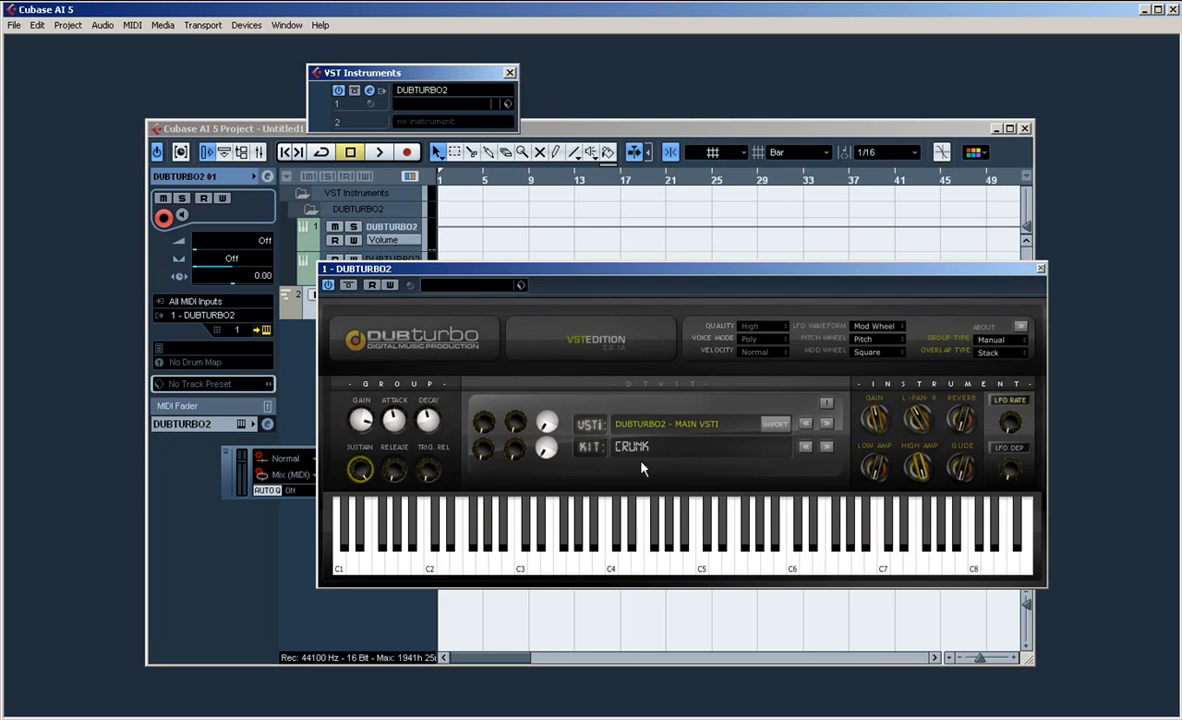
click(430, 562)
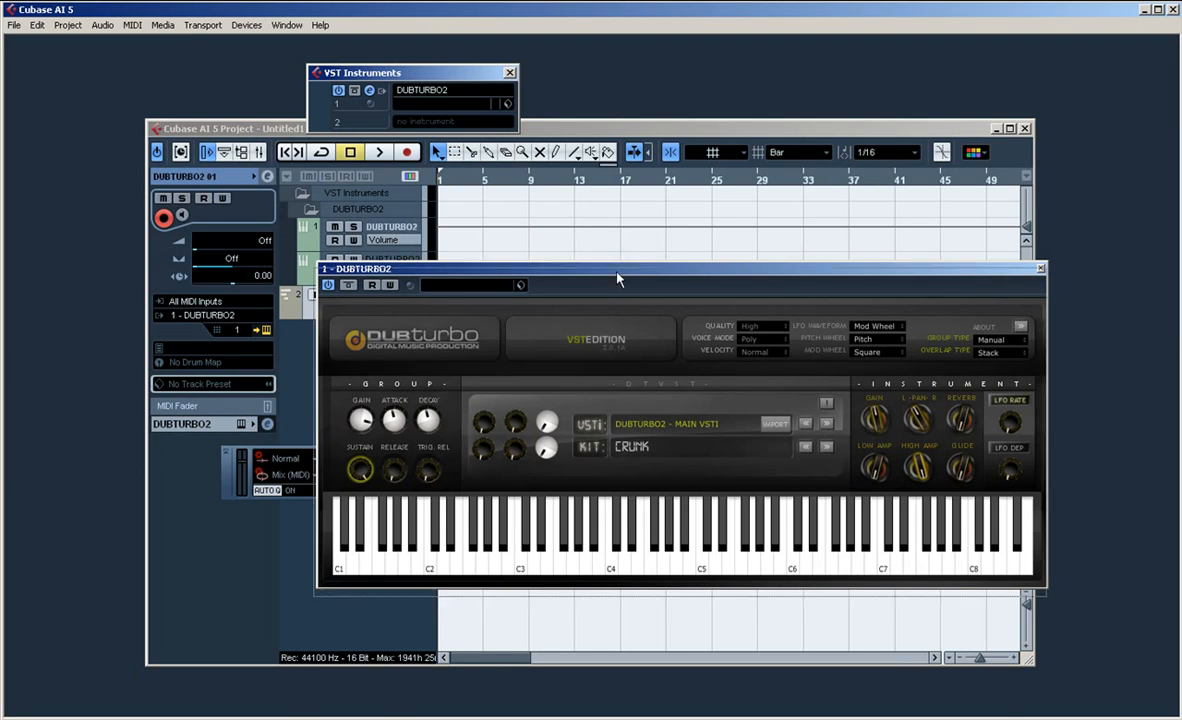
- Move the instrument and transport windows clear of the track list and set a fixed tempo of 105
drag(617, 270, 338, 435)
drag(233, 490, 268, 381)
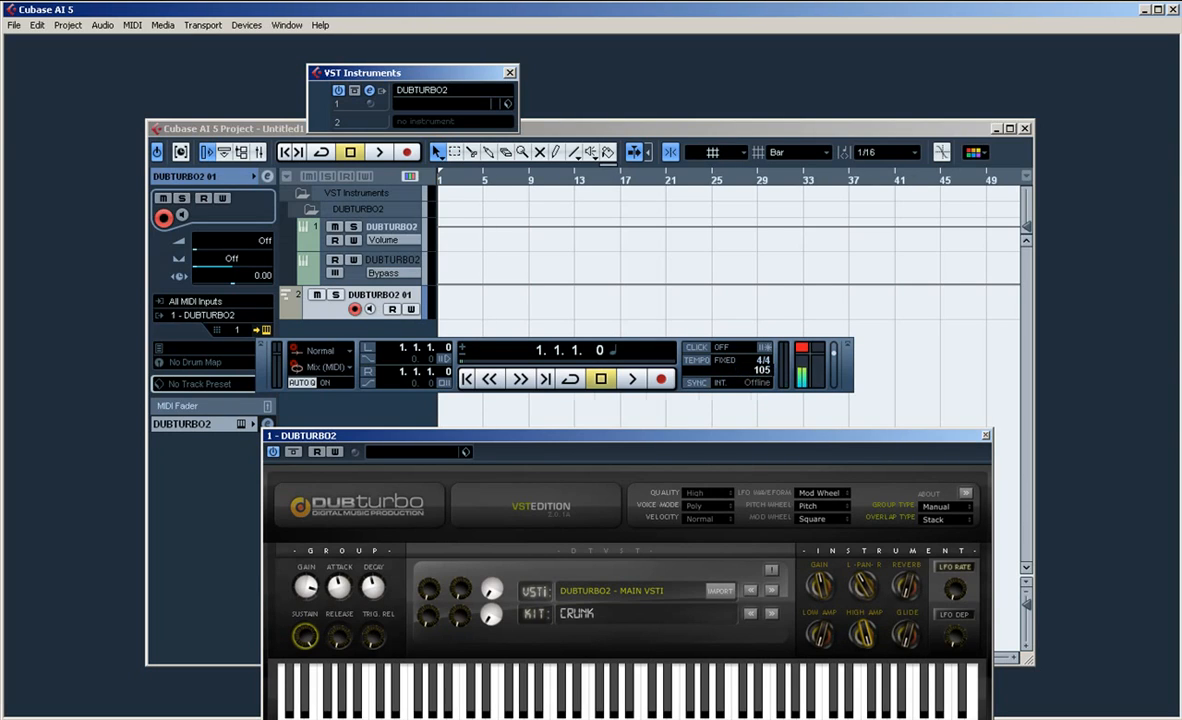
key(Return)
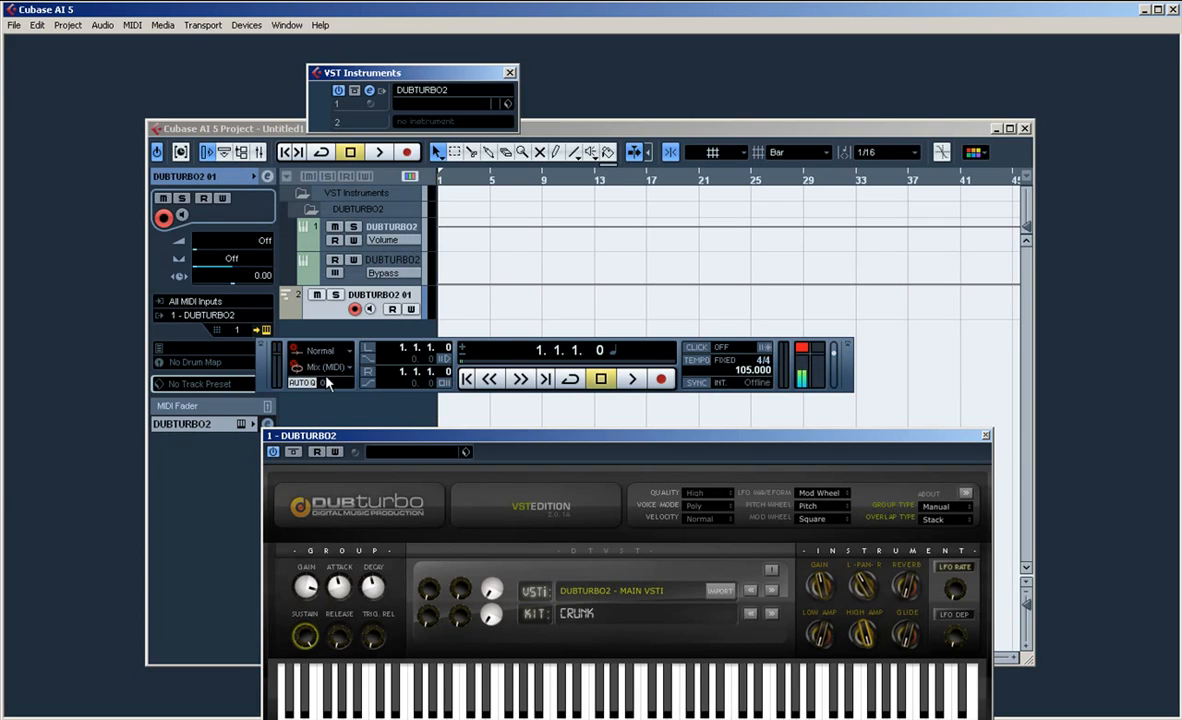
- Enable looping over bars 1 to 13 with the metronome click on, and record a MIDI part on the DUBTURBO2 01 track
click(575, 382)
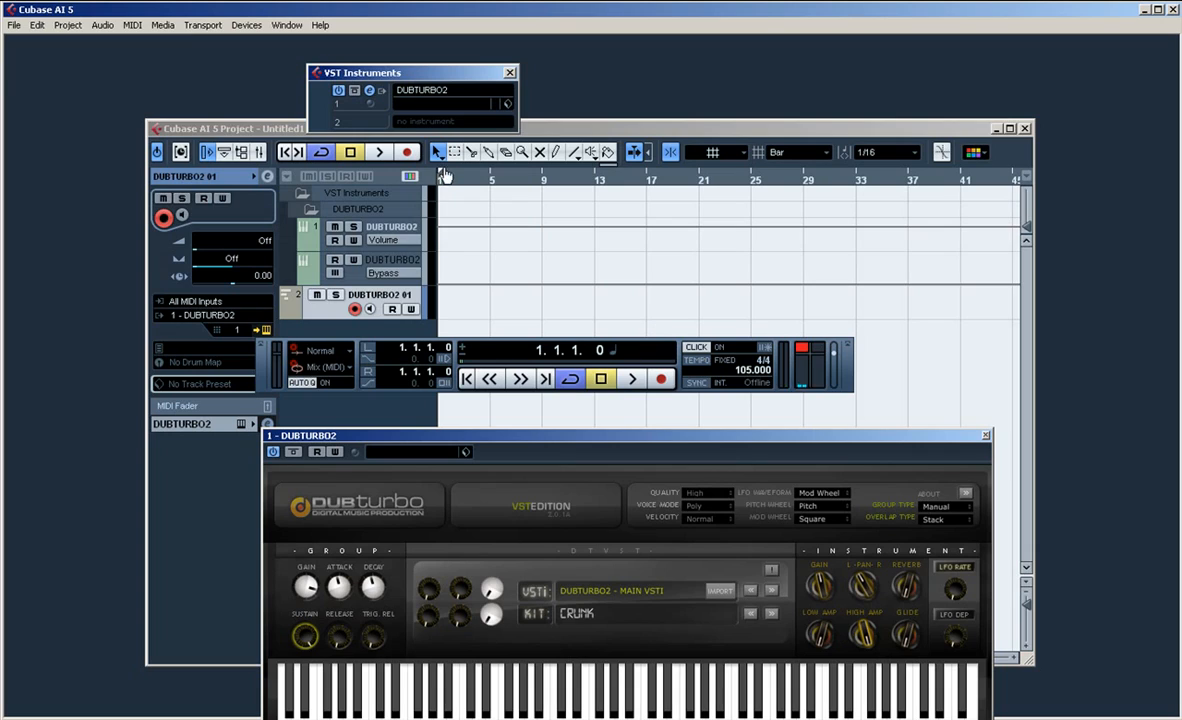
drag(445, 175, 587, 185)
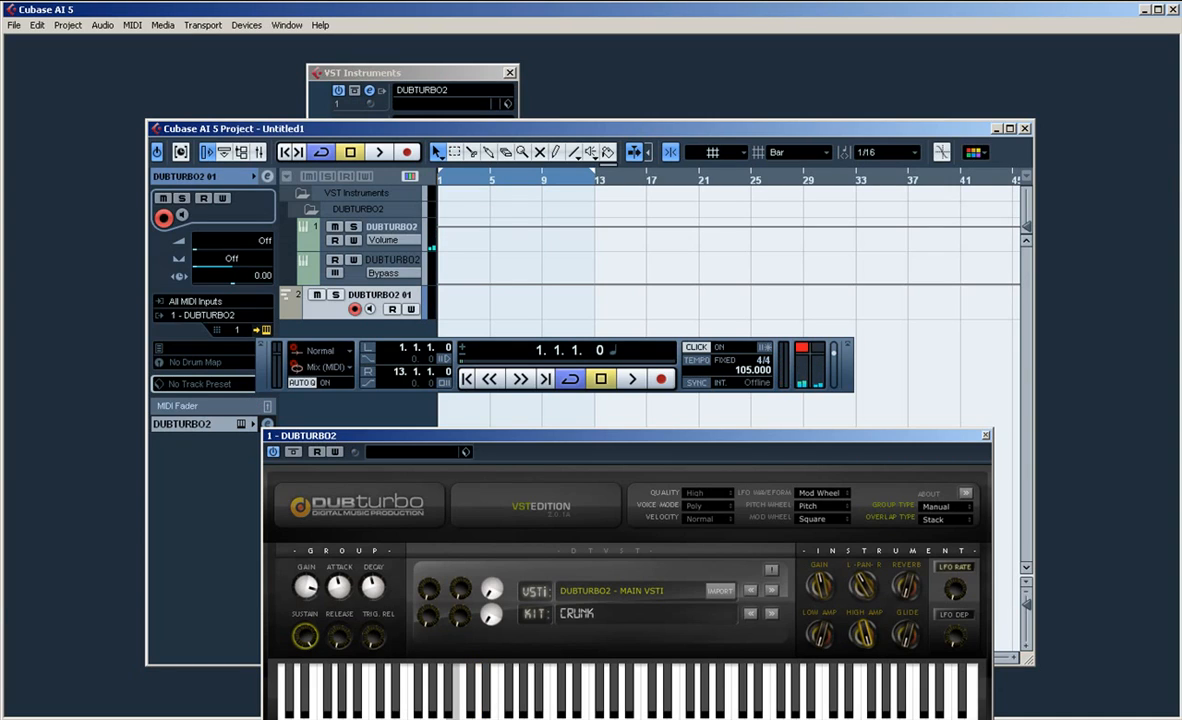
key(space)
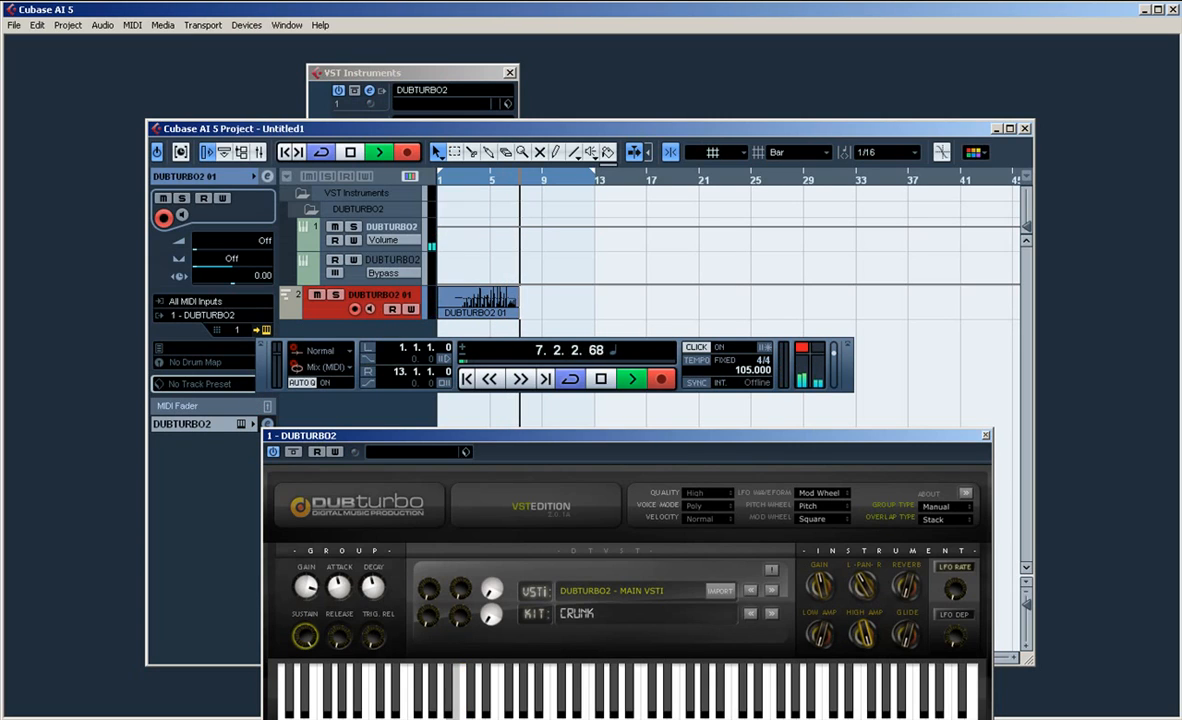
key(space)
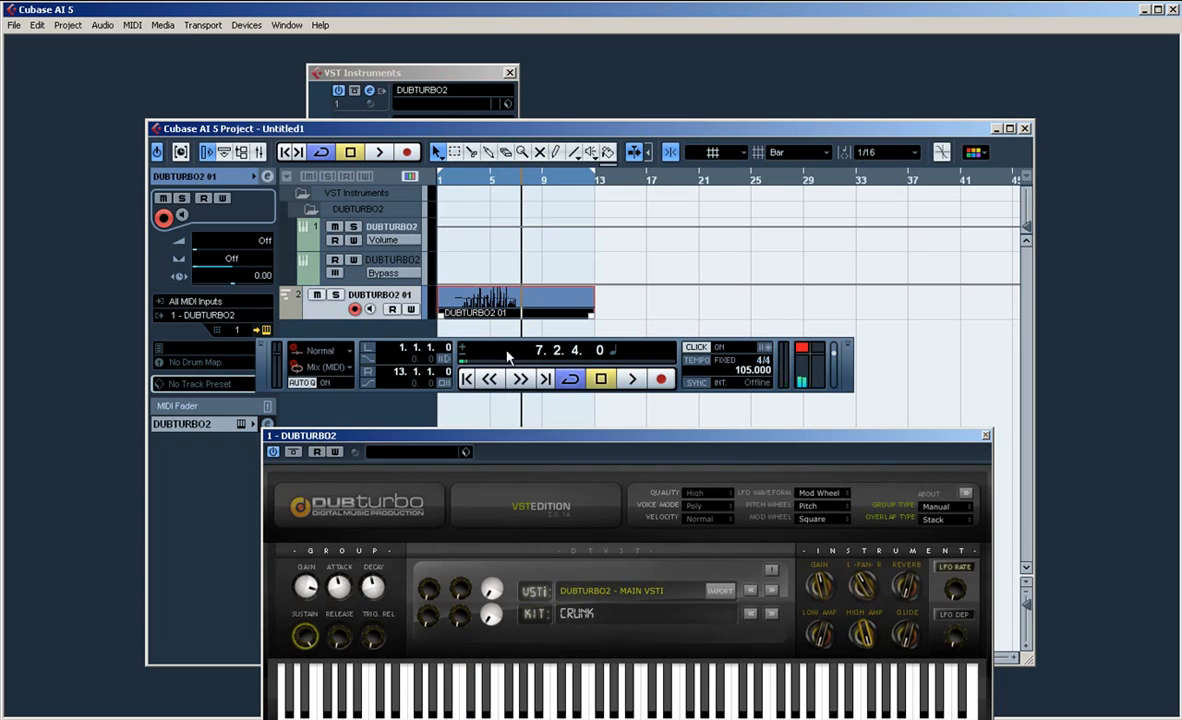
- Trim the recorded part at both ends and place it across bars 1 to 5, returning playback to the start
drag(597, 323, 517, 322)
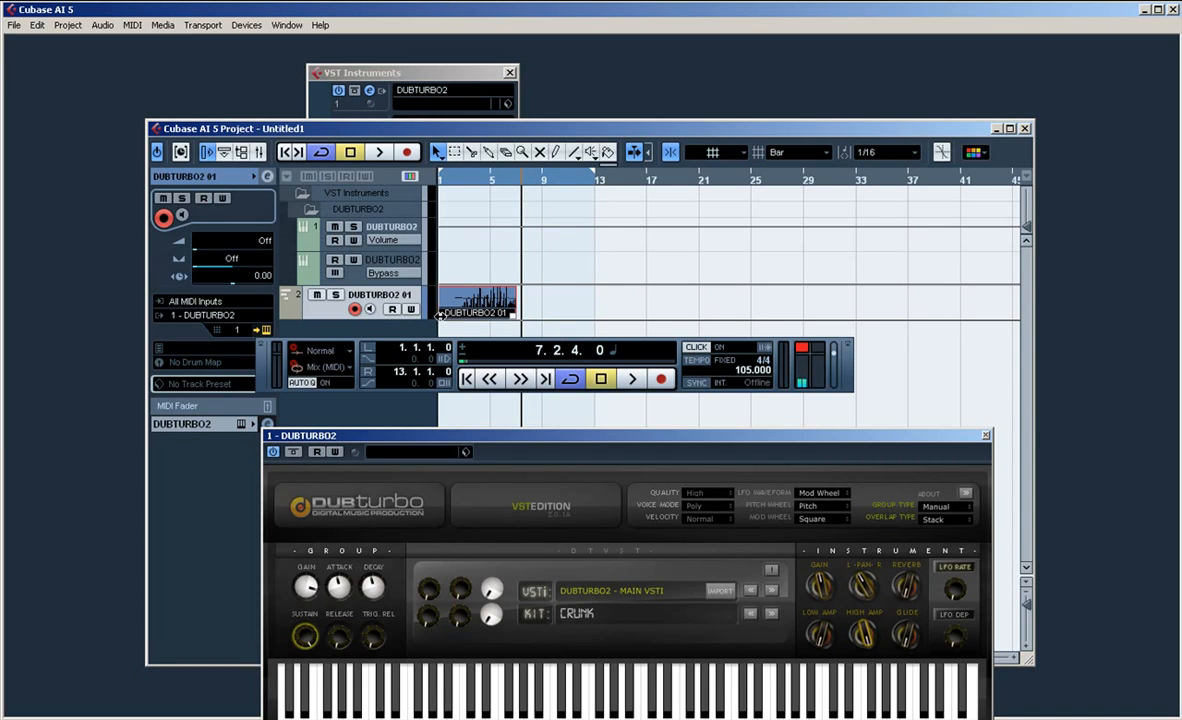
drag(440, 314, 471, 303)
key(KP_Decimal)
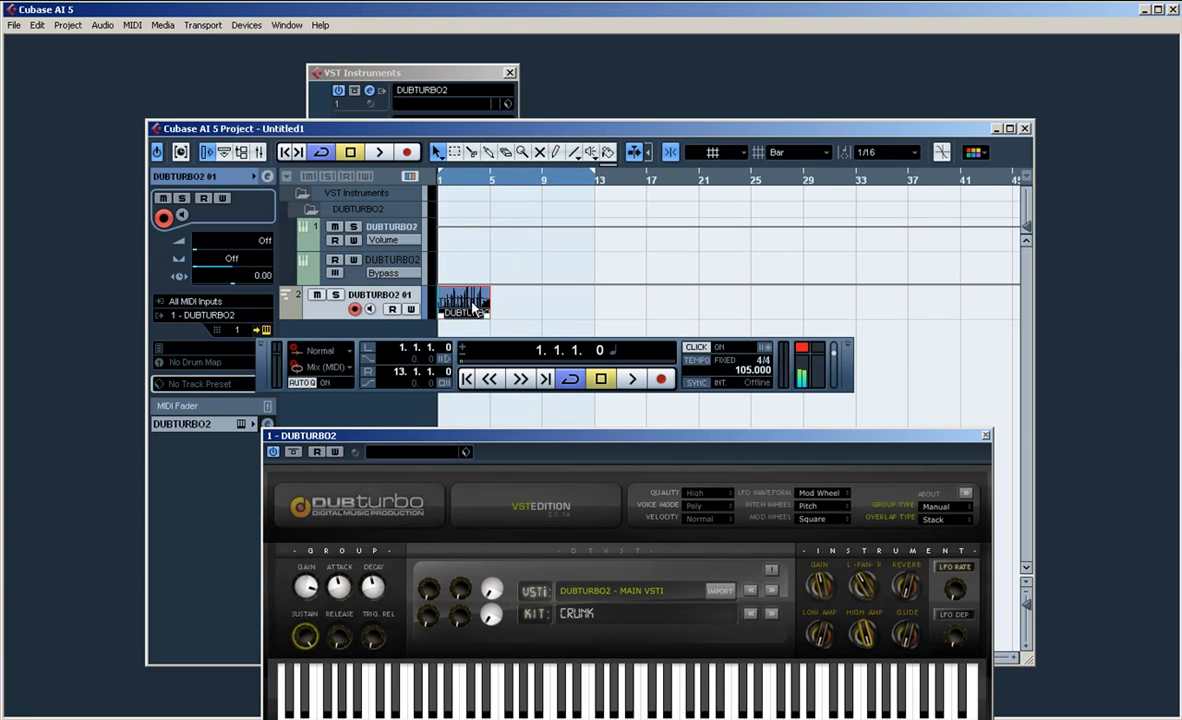
- Play back the trimmed part with the metronome click off and shorten the loop range to bars 1 to 5
key(space)
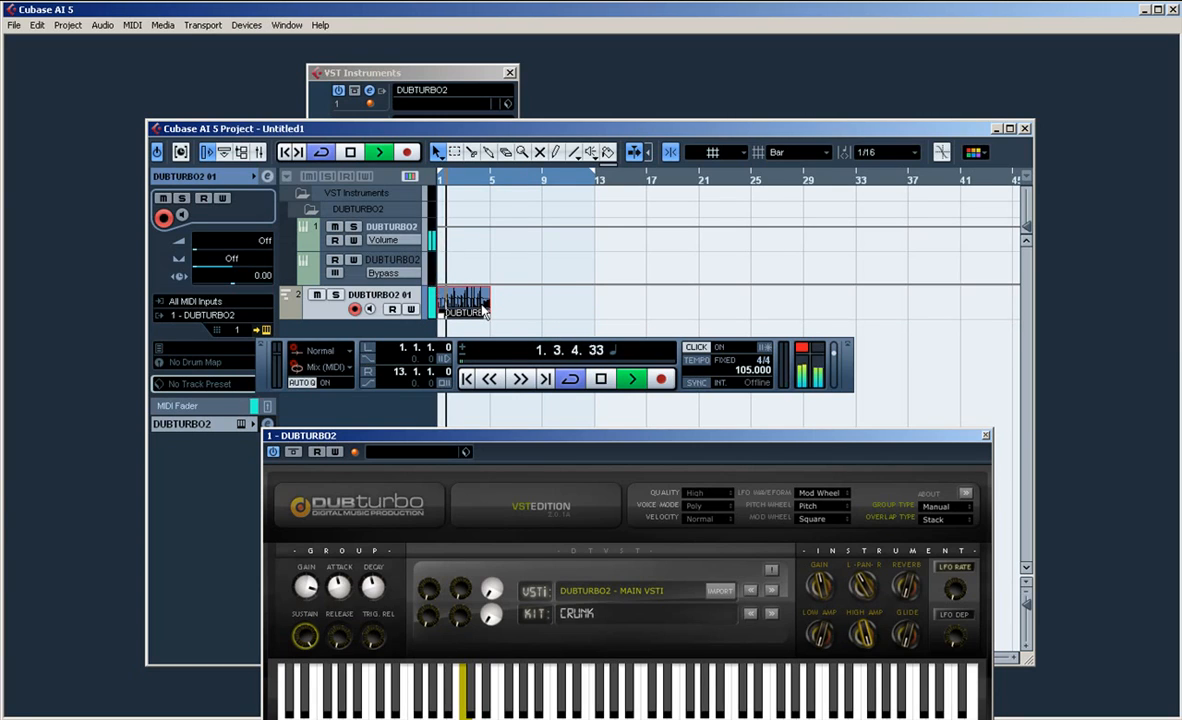
key(c)
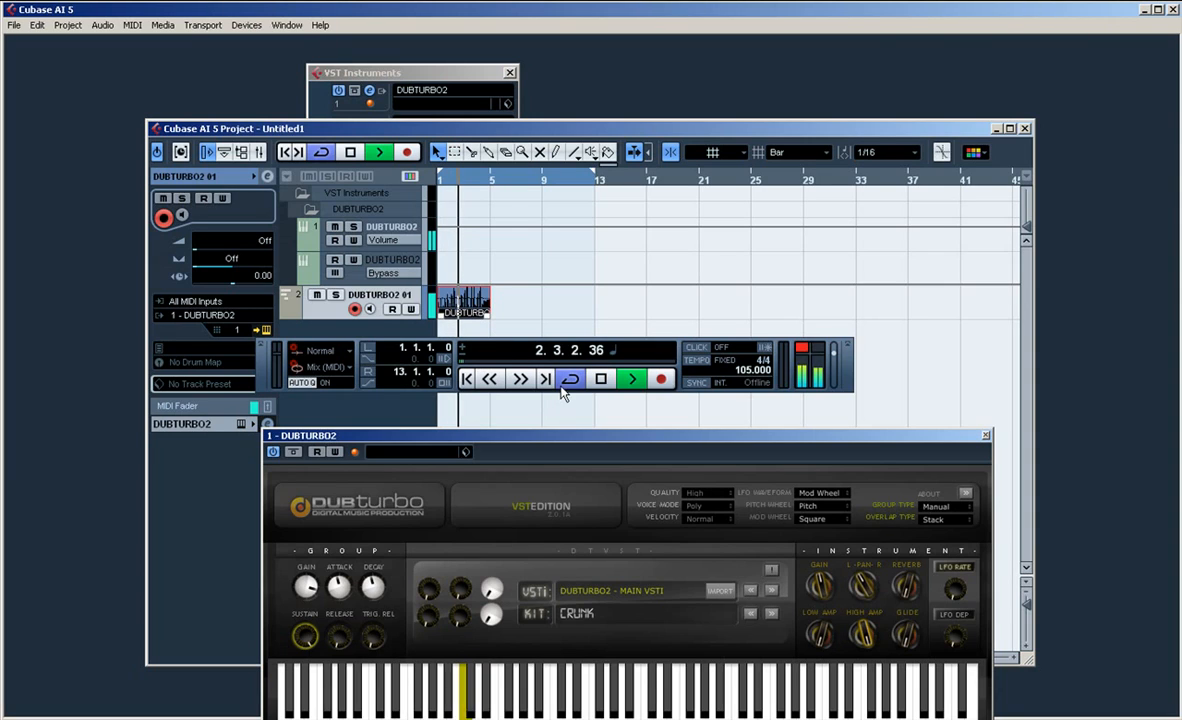
drag(594, 174, 491, 179)
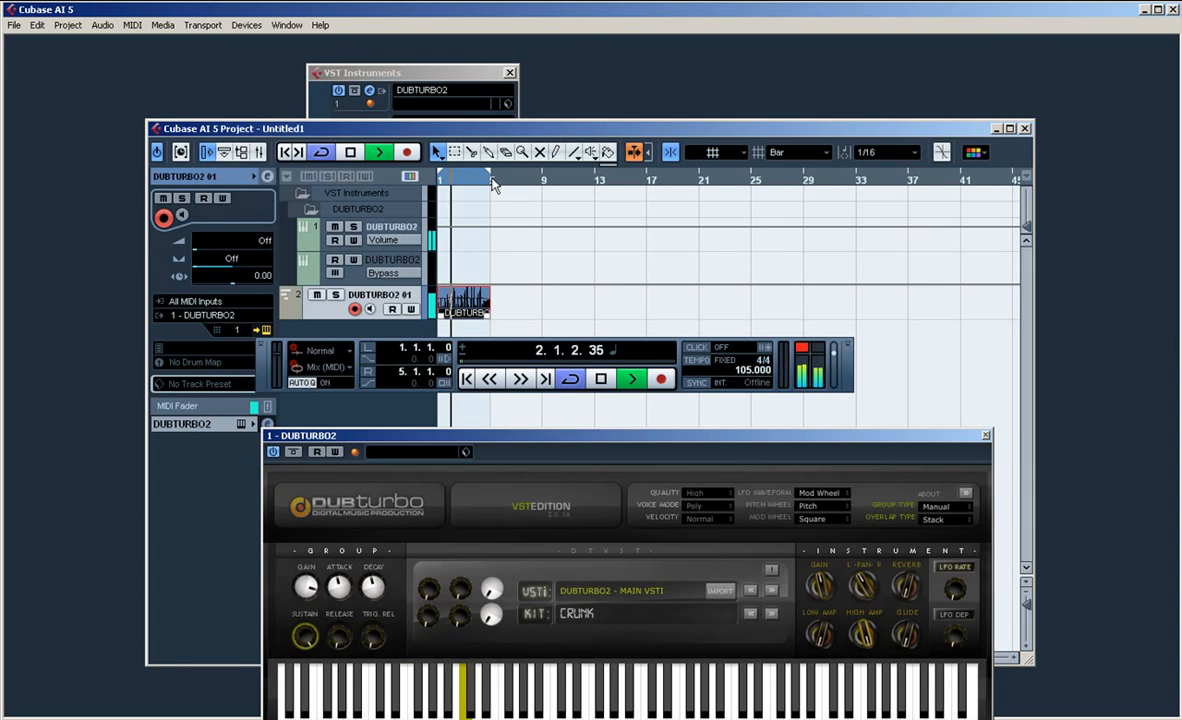
- Record two overdub passes over the looped part on the DUBTURBO2 01 track
key(KP_Decimal)
key(KP_Multiply)
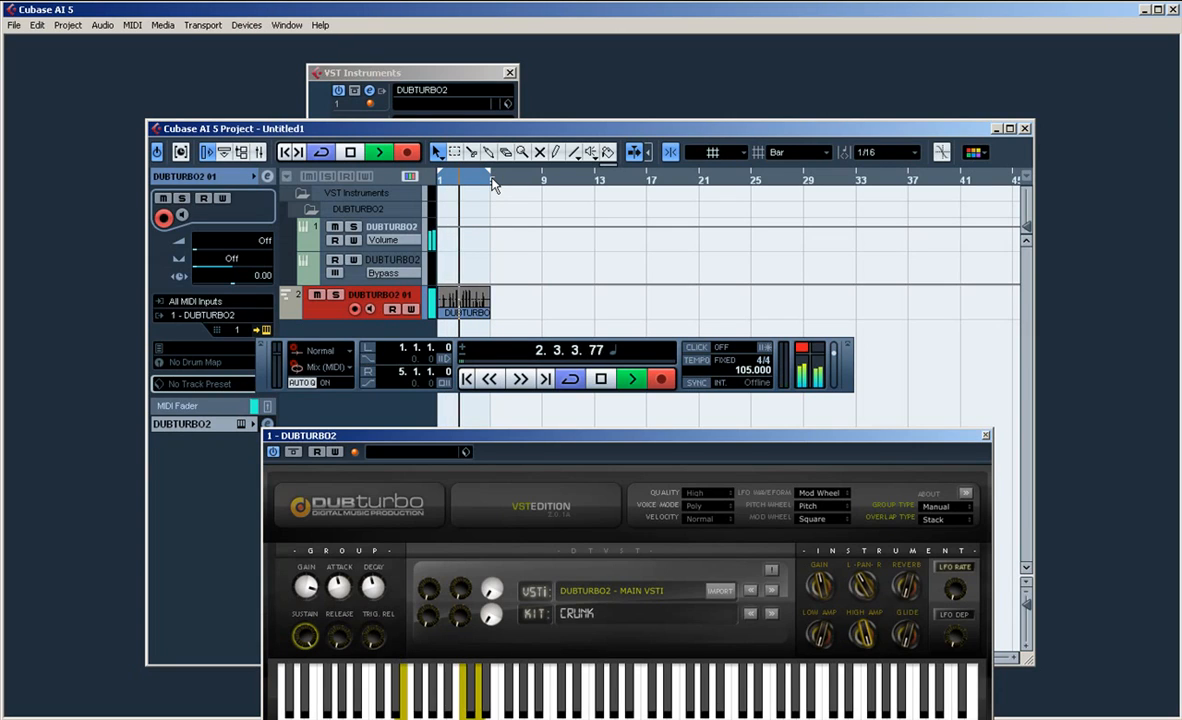
key(space)
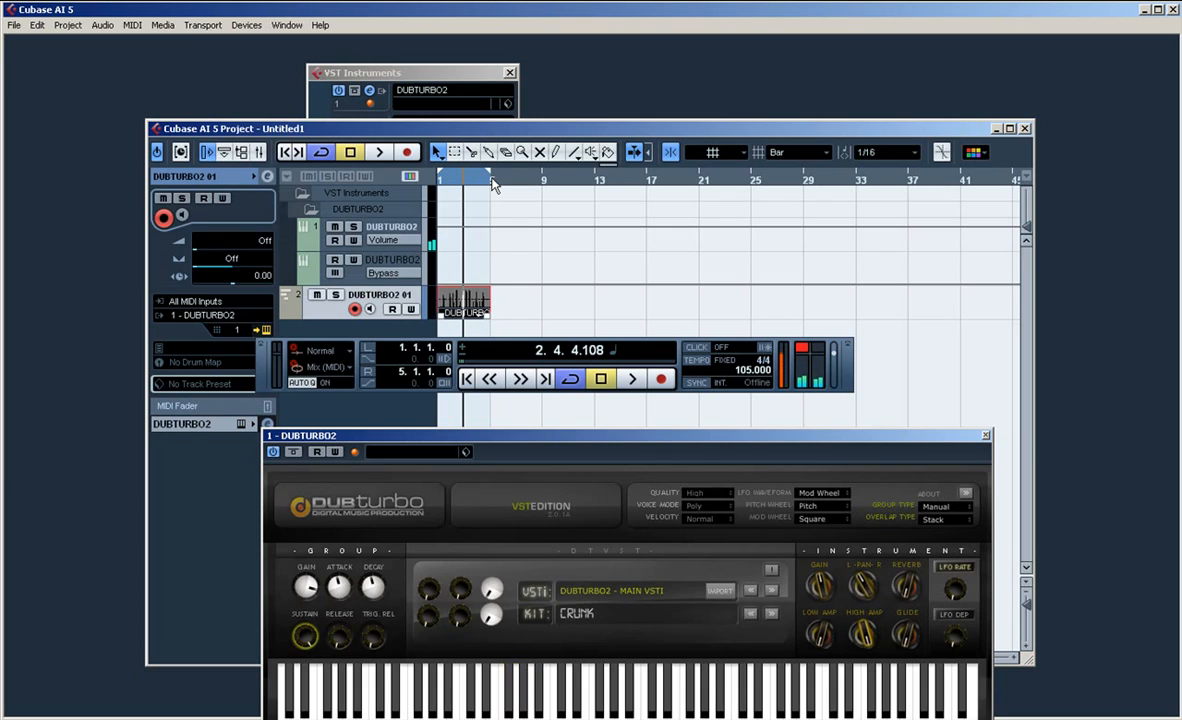
key(KP_Decimal)
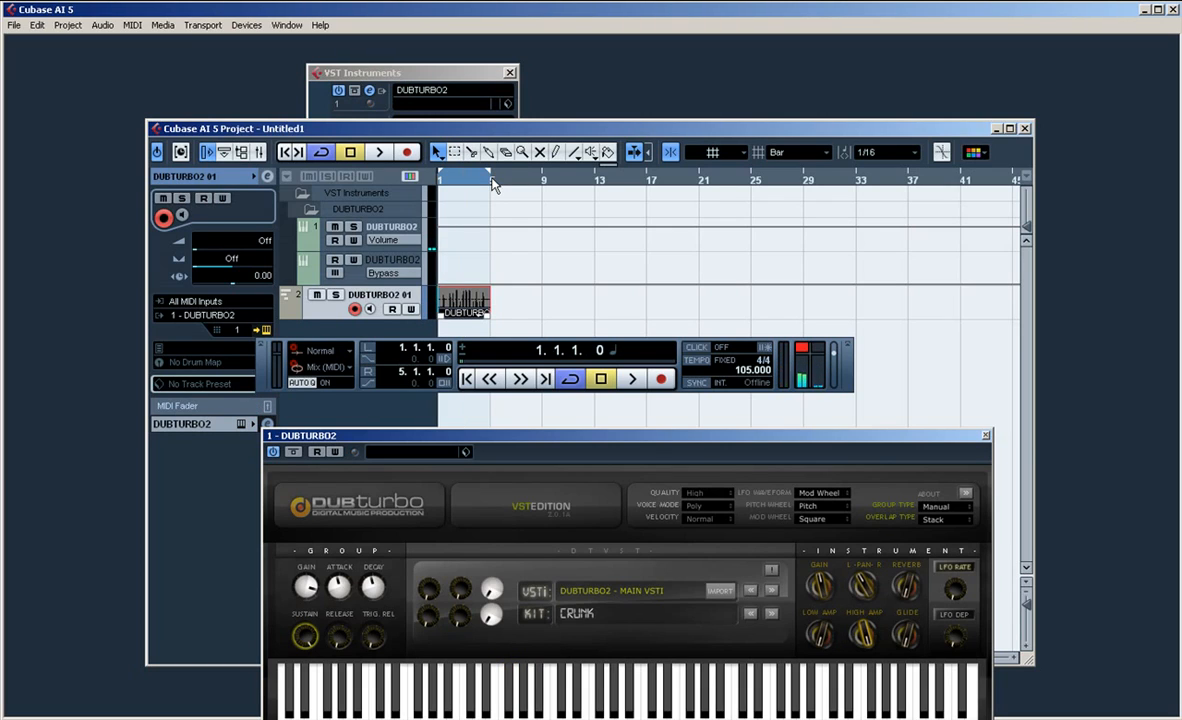
key(KP_Multiply)
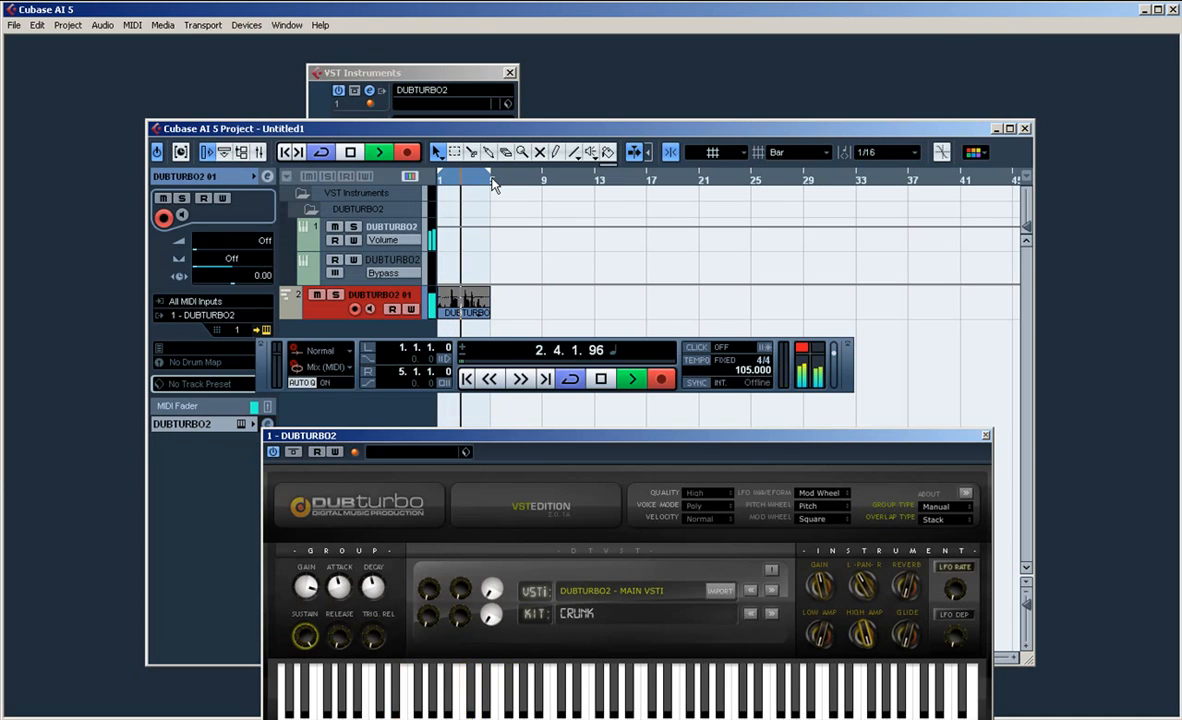
key(space)
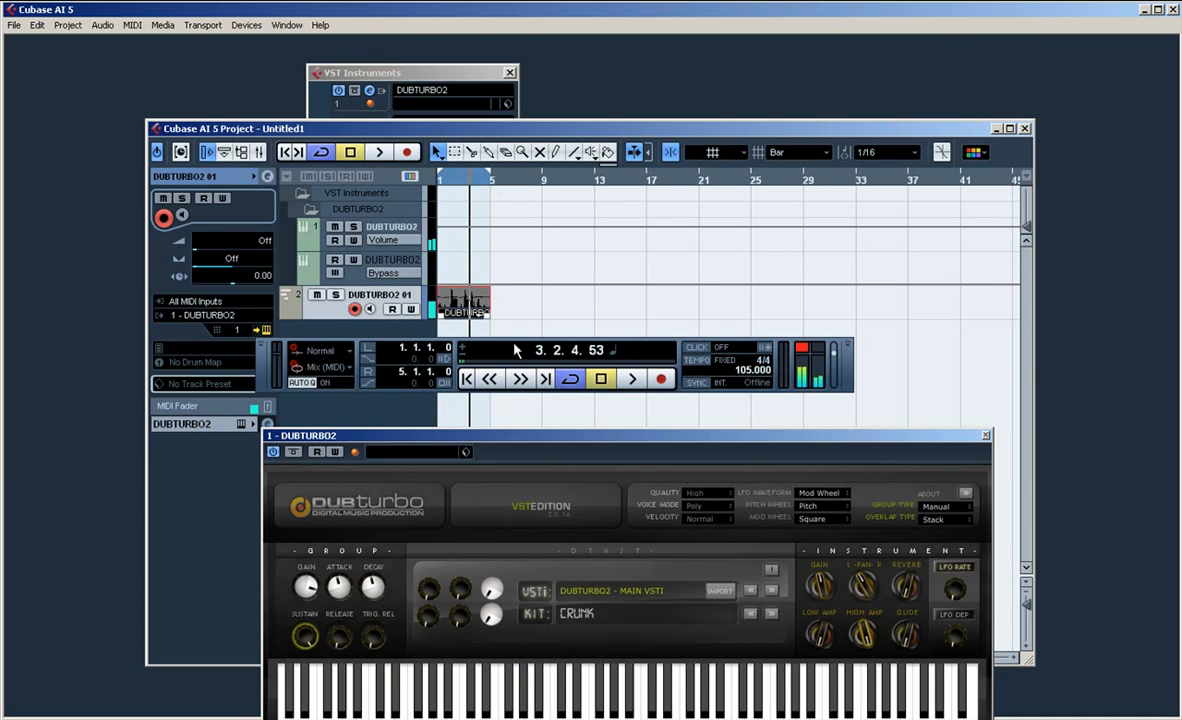
- Switch the kit to DaBeatBox with the group type on Manual, and play the loop through from bar 1
click(940, 509)
click(955, 521)
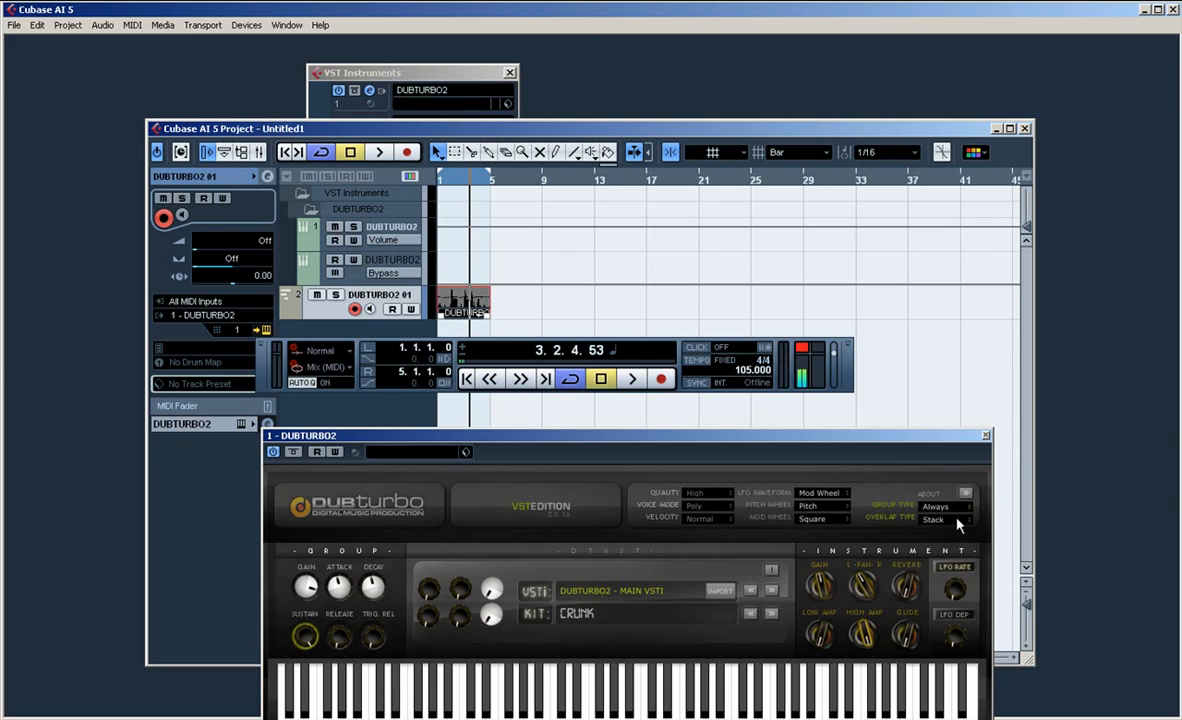
click(602, 614)
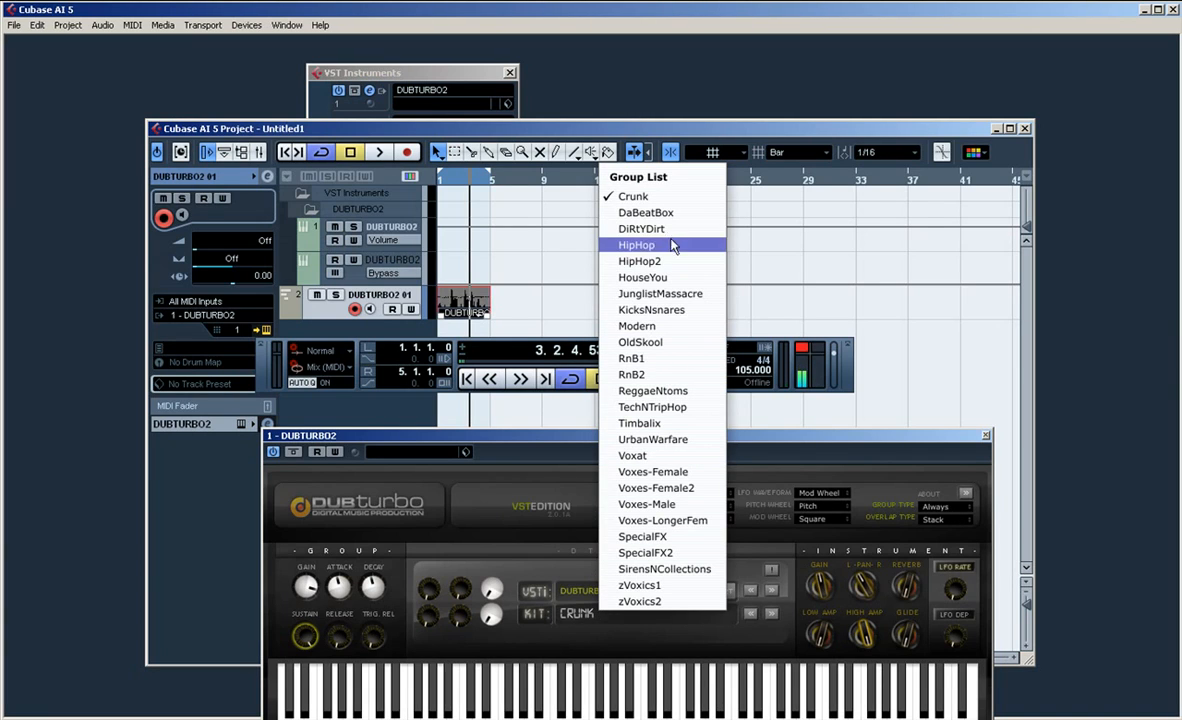
click(685, 213)
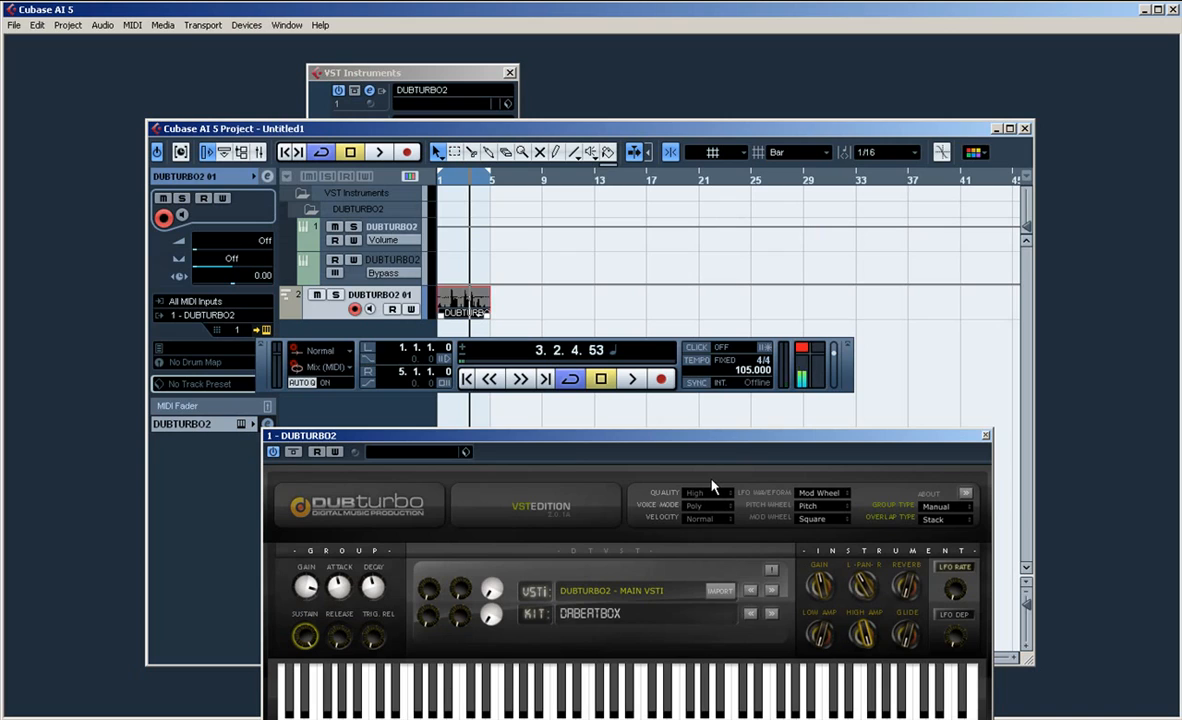
key(KP_Decimal)
key(space)
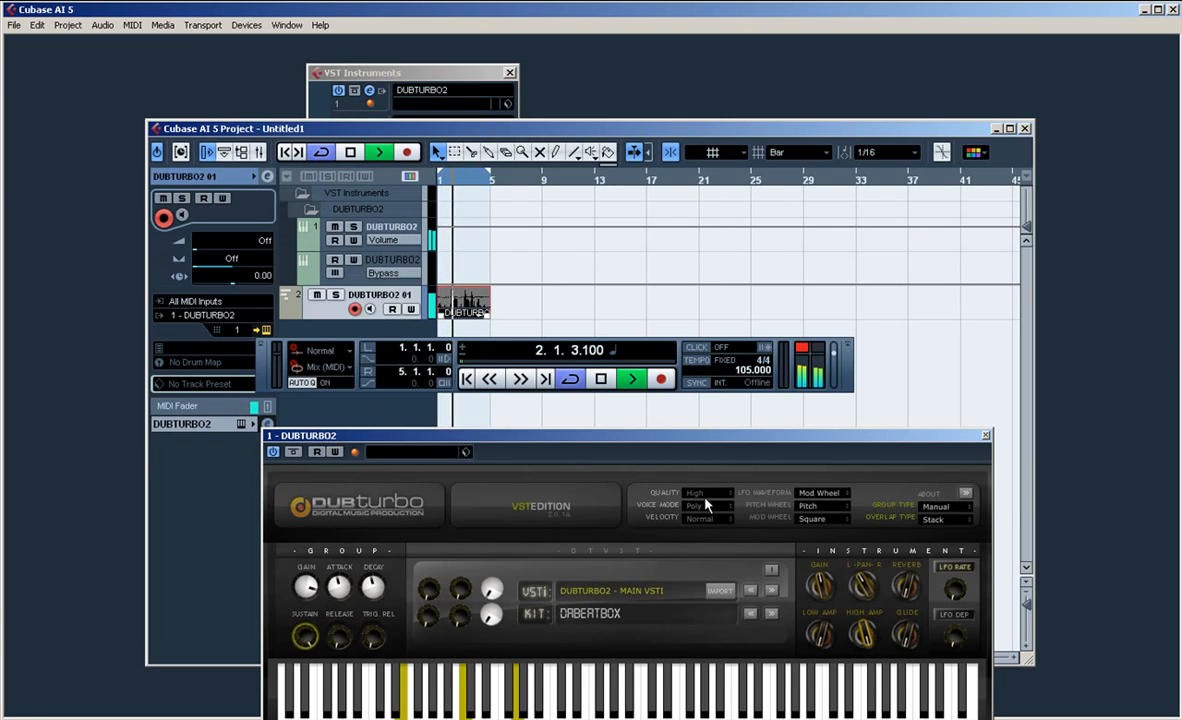
key(space)
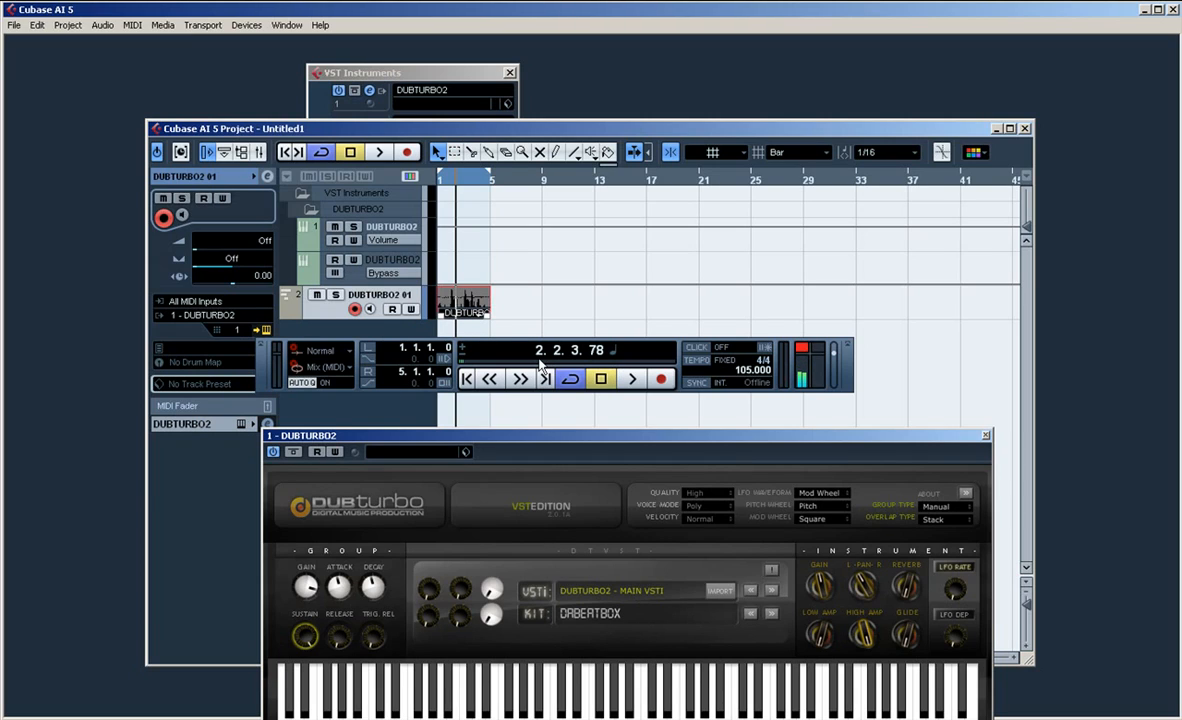
key(period)
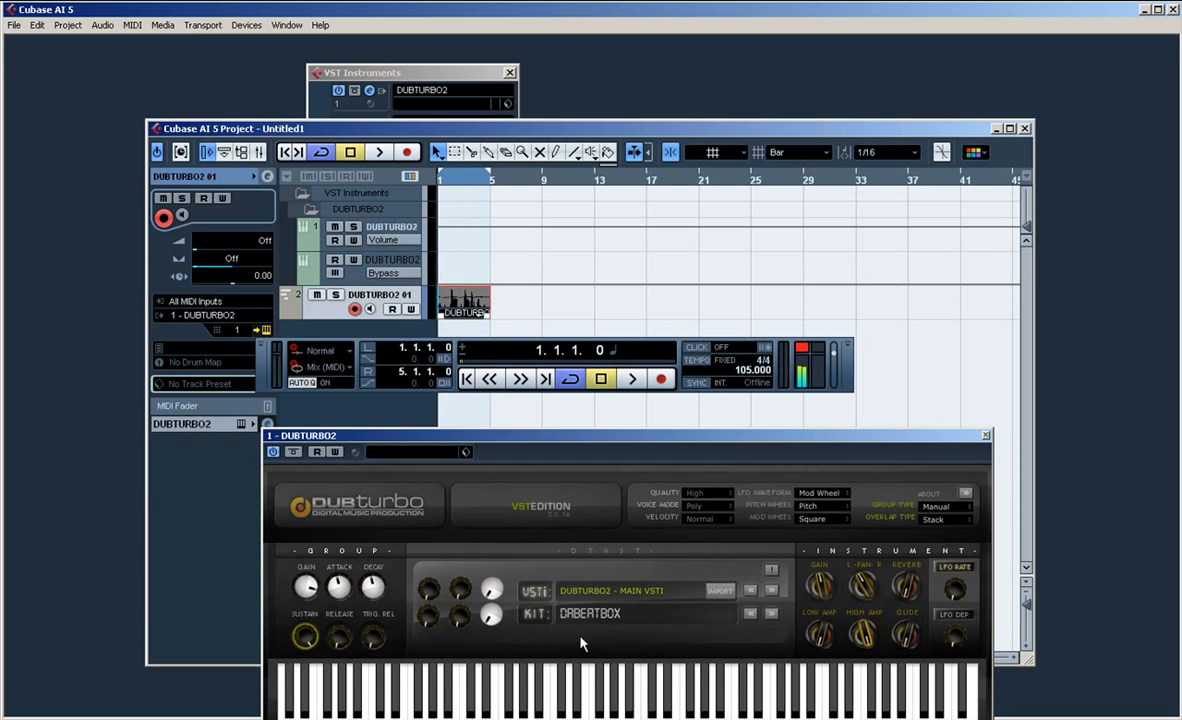
click(940, 507)
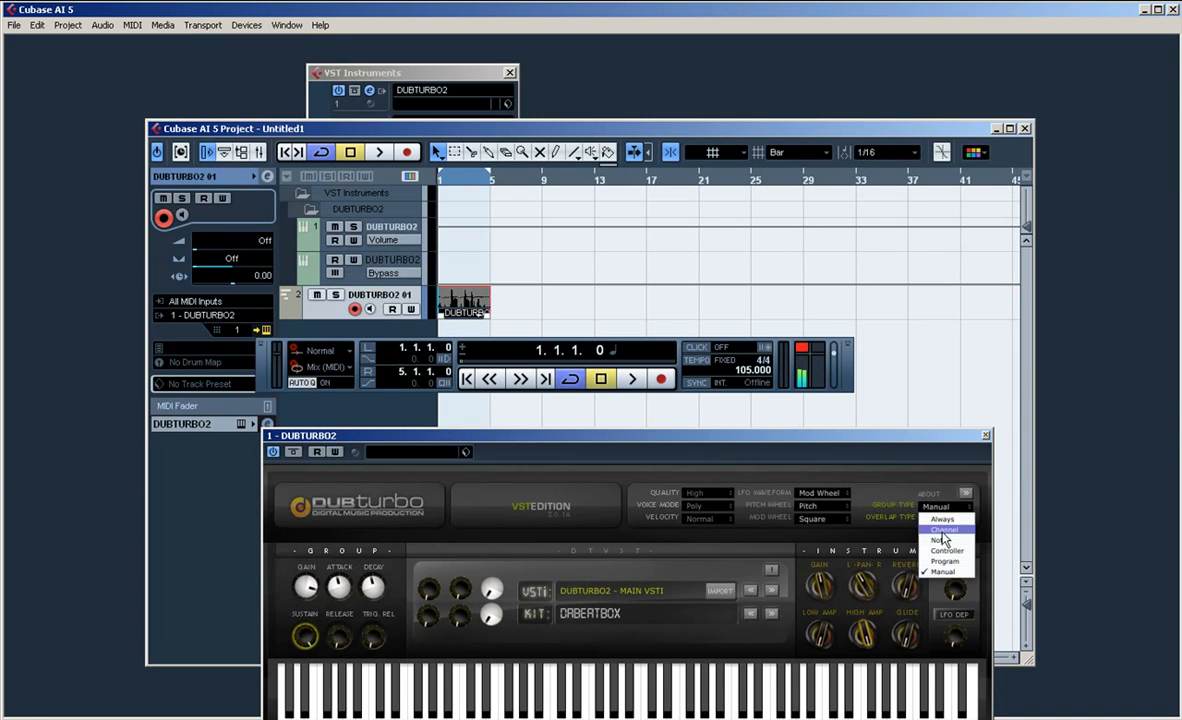
click(895, 488)
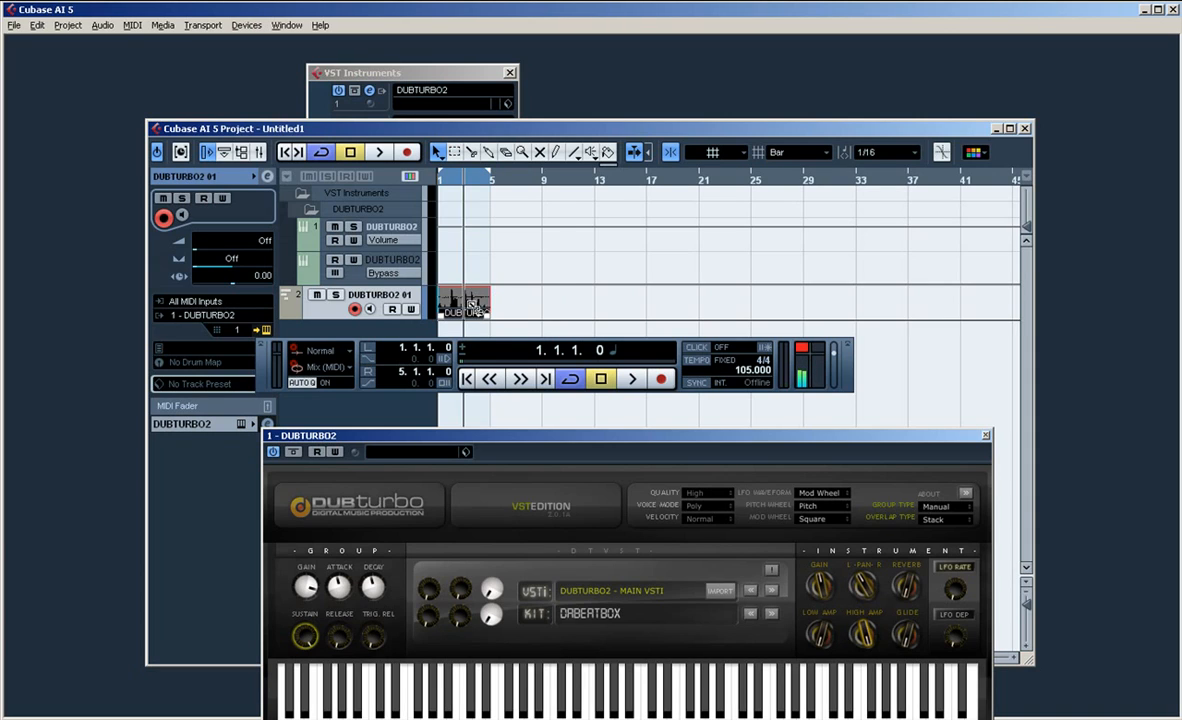
- Duplicate the four-bar part end to end along the DUBTURBO2 01 track up to bar 65
drag(480, 309, 689, 300)
drag(478, 296, 698, 298)
drag(868, 297, 456, 349)
drag(470, 301, 889, 324)
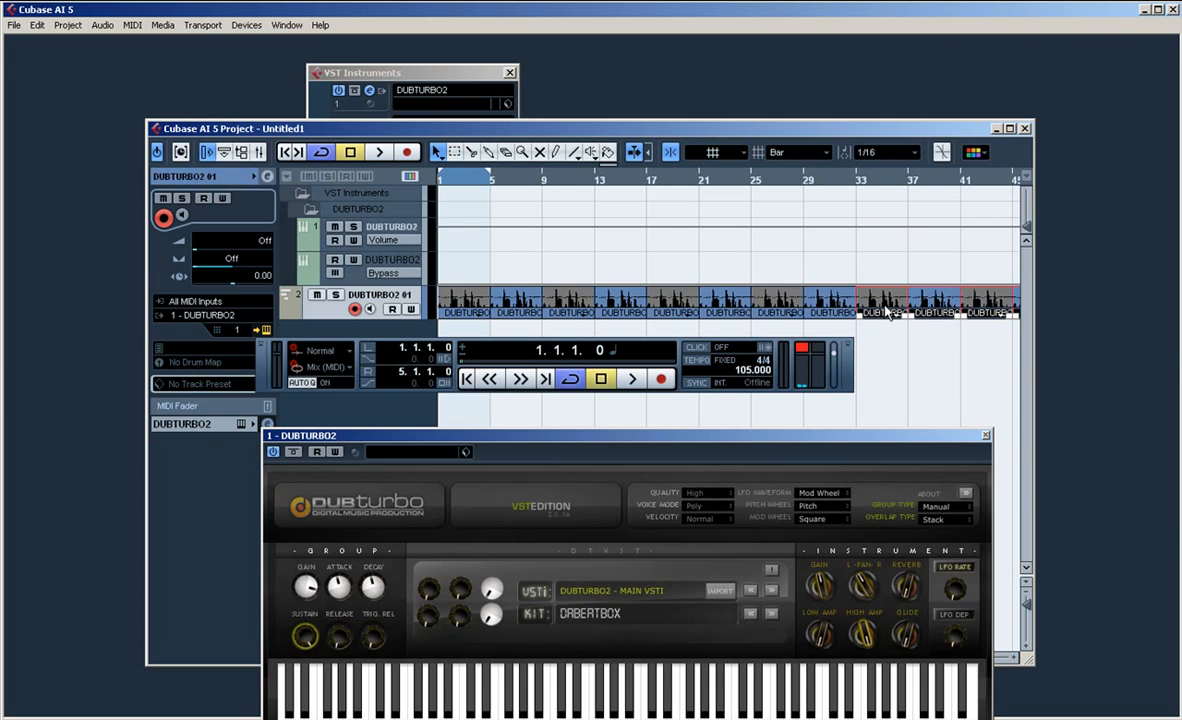
key(g)
key(g)
key(g)
key(g)
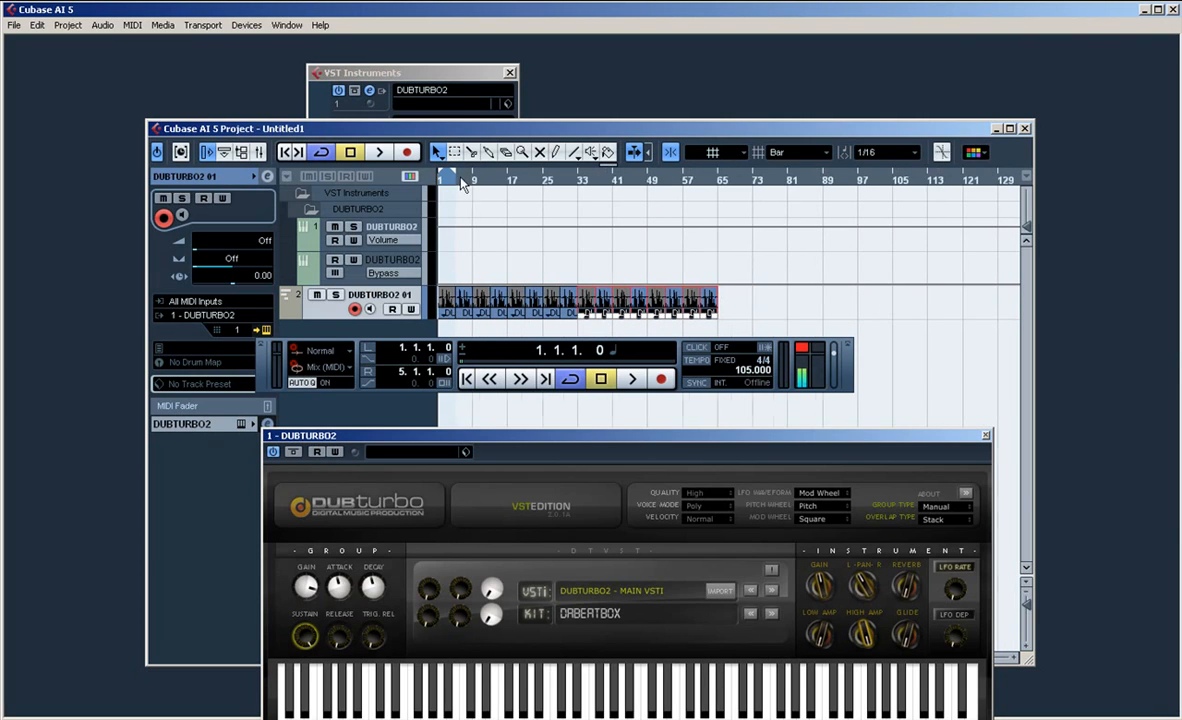
- Extend the loop range to bars 1 through 65 and play the start of the arrangement
drag(458, 163, 720, 190)
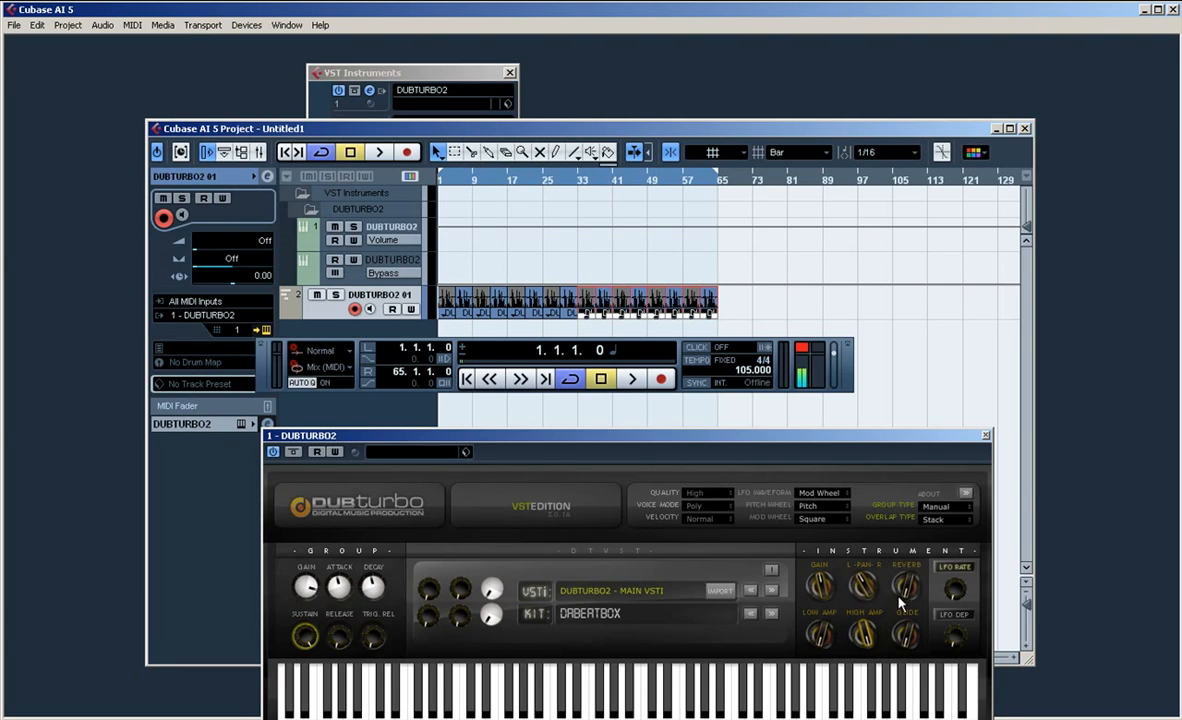
key(space)
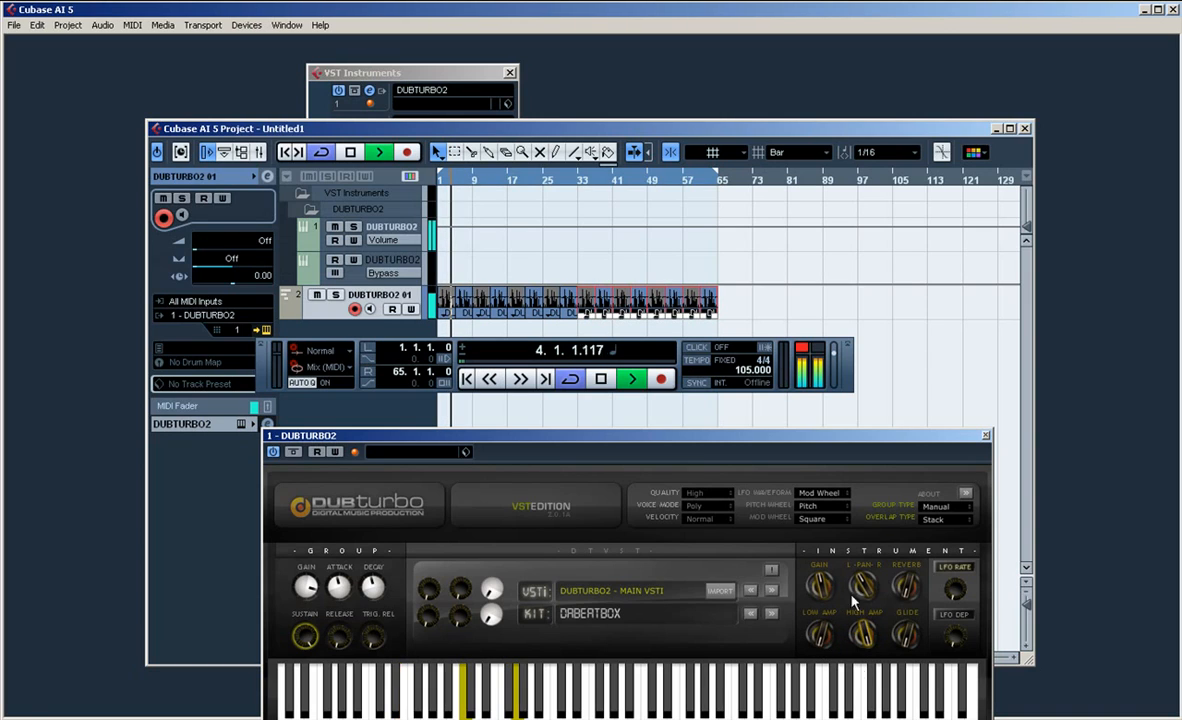
key(space)
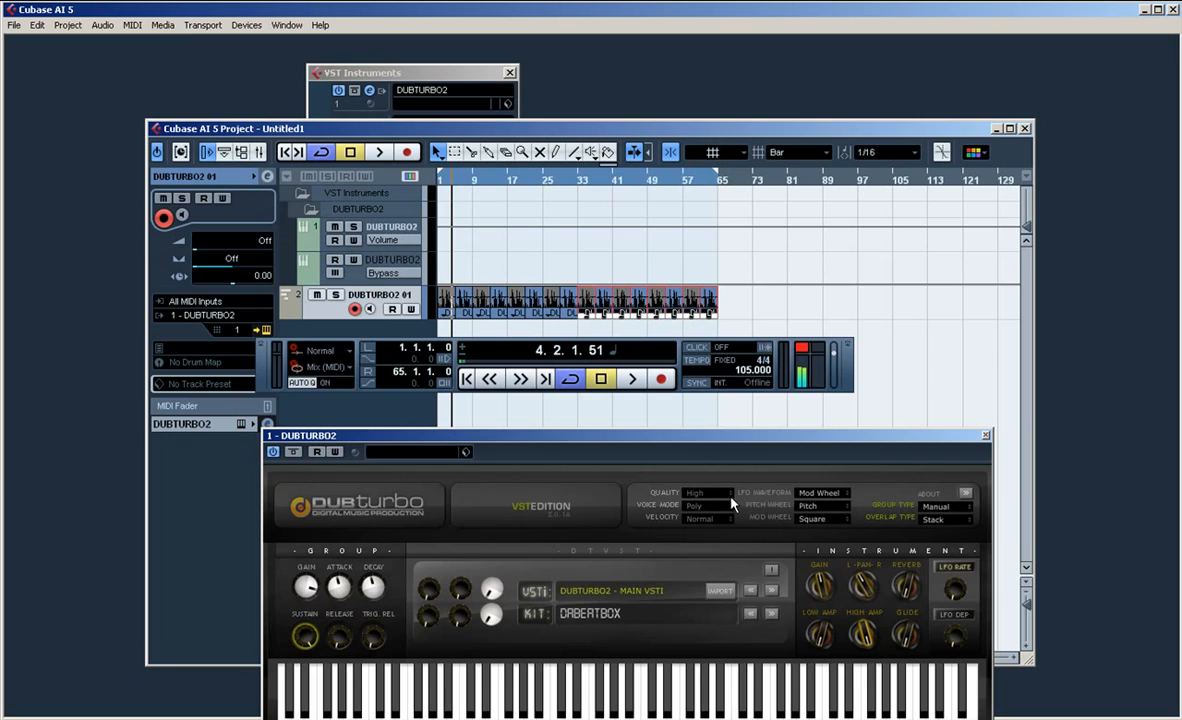
- Switch the DUBTURBO2 kit to HipHop and play the arrangement to audition it
click(584, 612)
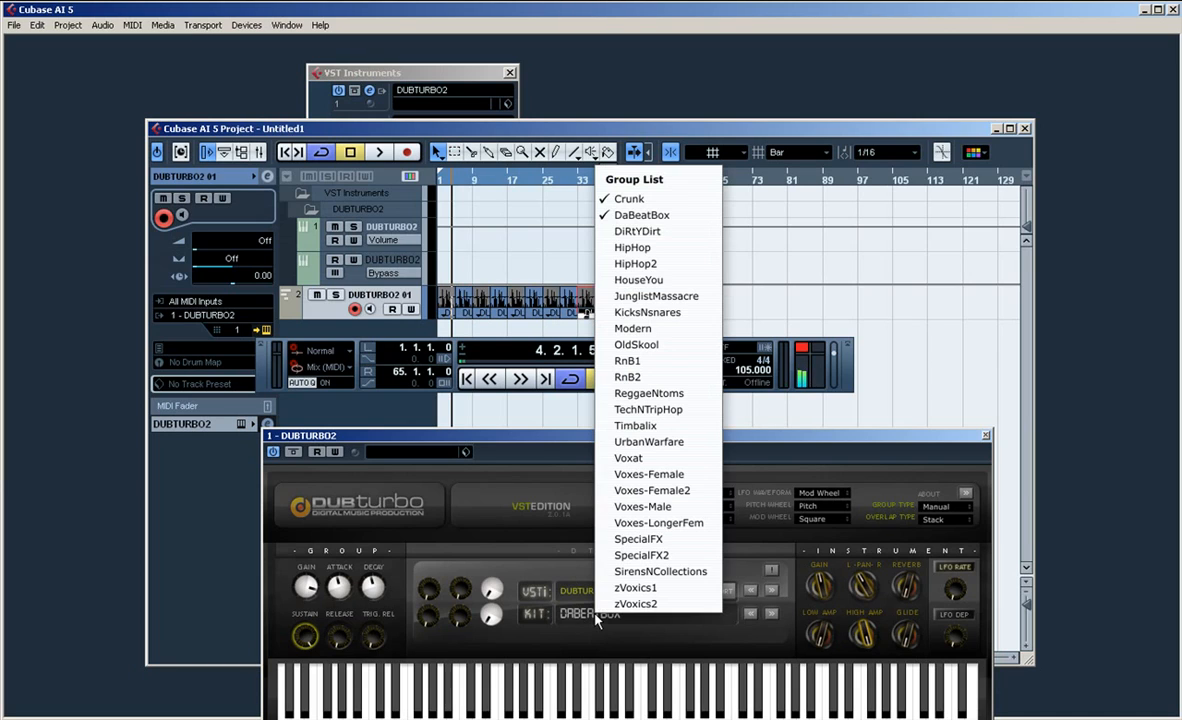
click(640, 247)
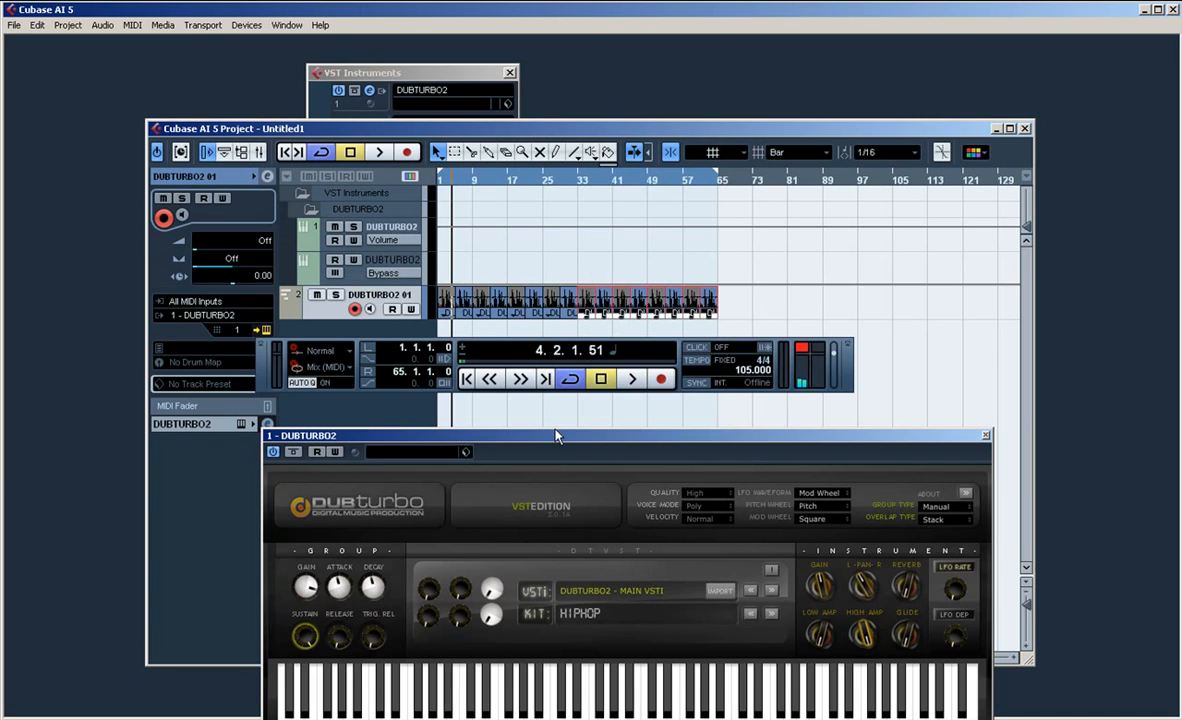
key(space)
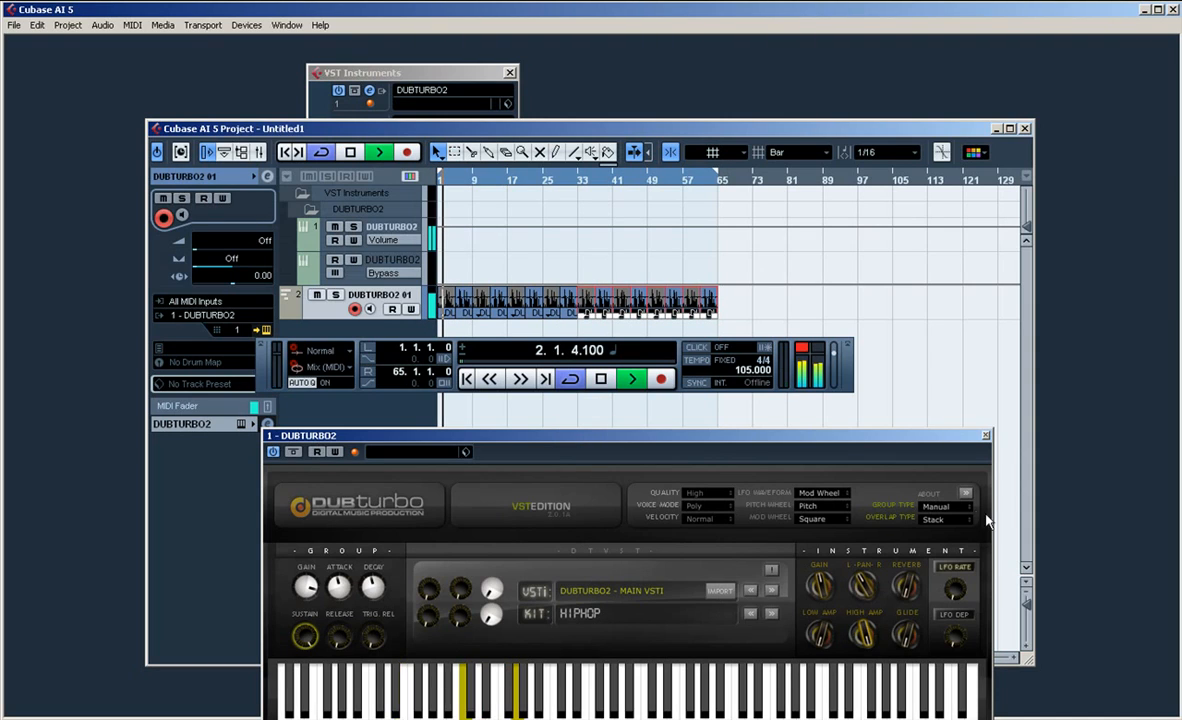
key(space)
- Replace the HipHop kit with JunglistMassacre, using group type Always and returning it to Manual, and play the arrangement
click(954, 507)
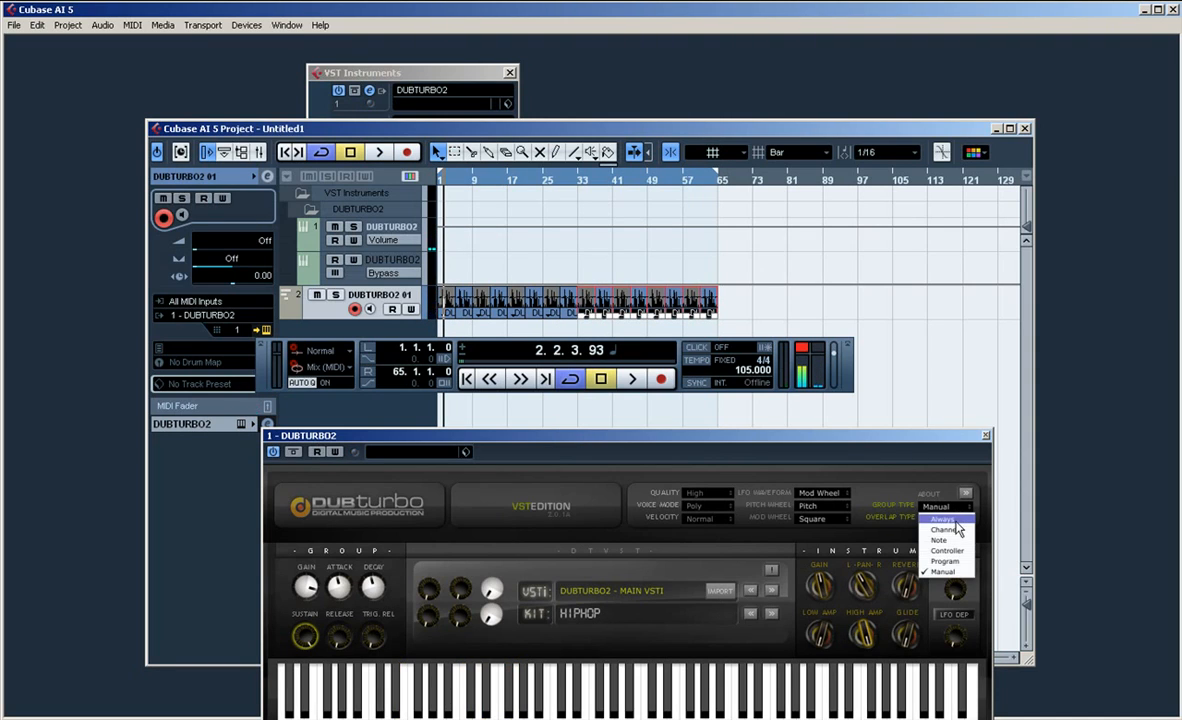
click(955, 521)
click(612, 614)
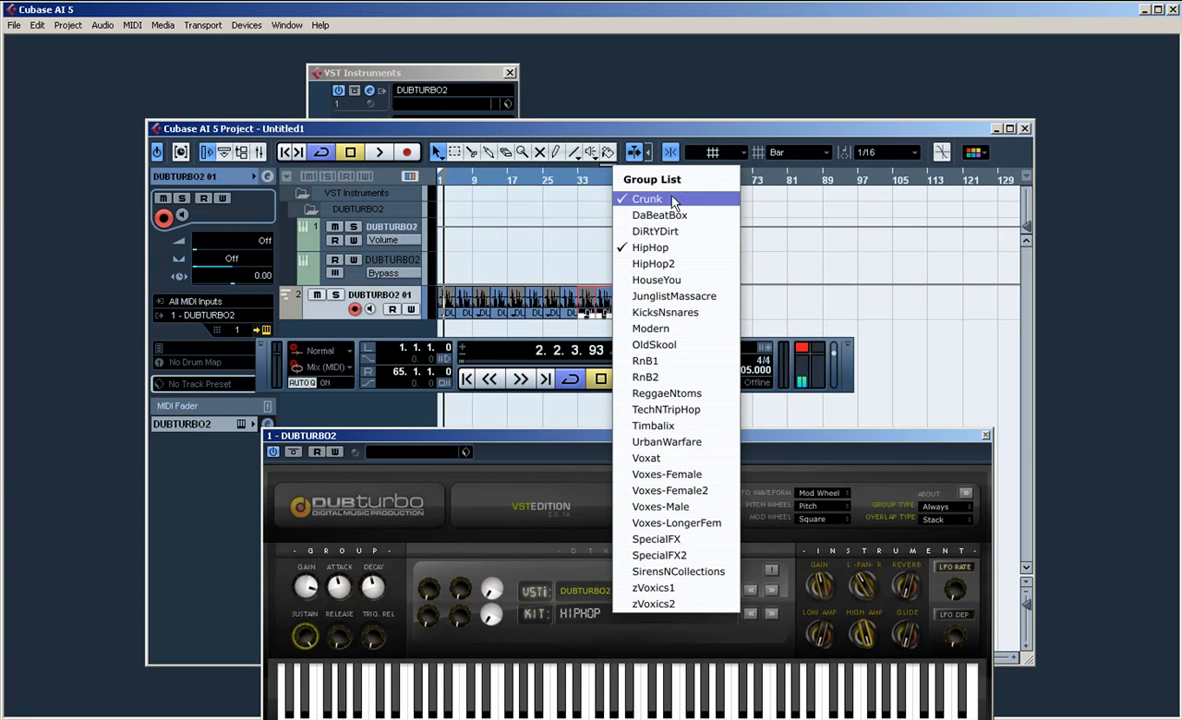
click(715, 298)
key(space)
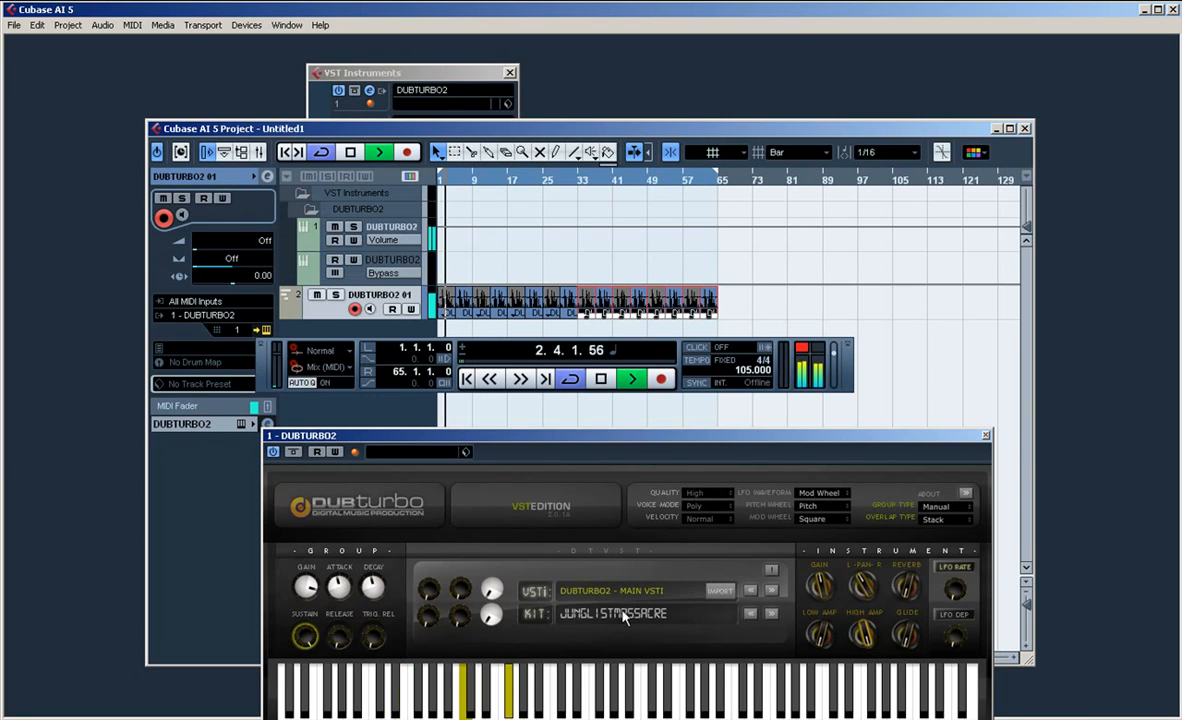
key(space)
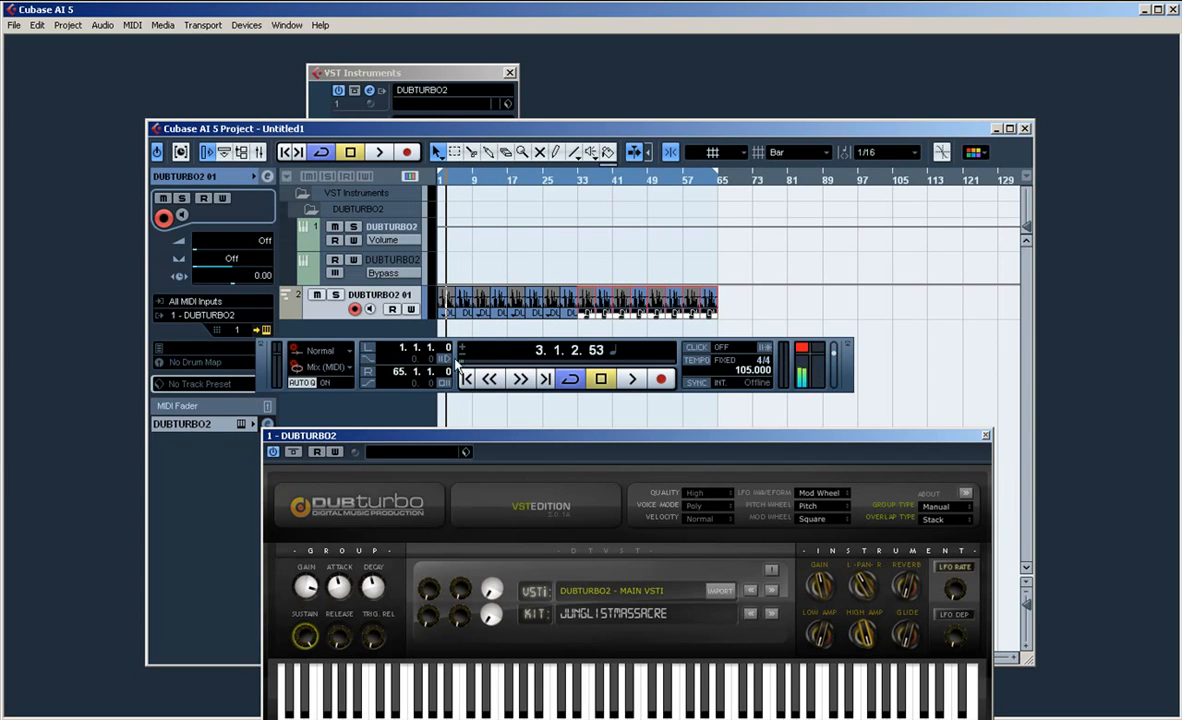
- Move the transport panel aside, load a second DUBTURBO2 instance in instrument slot 2, and create its assigned MIDI track
drag(457, 367, 374, 489)
click(456, 92)
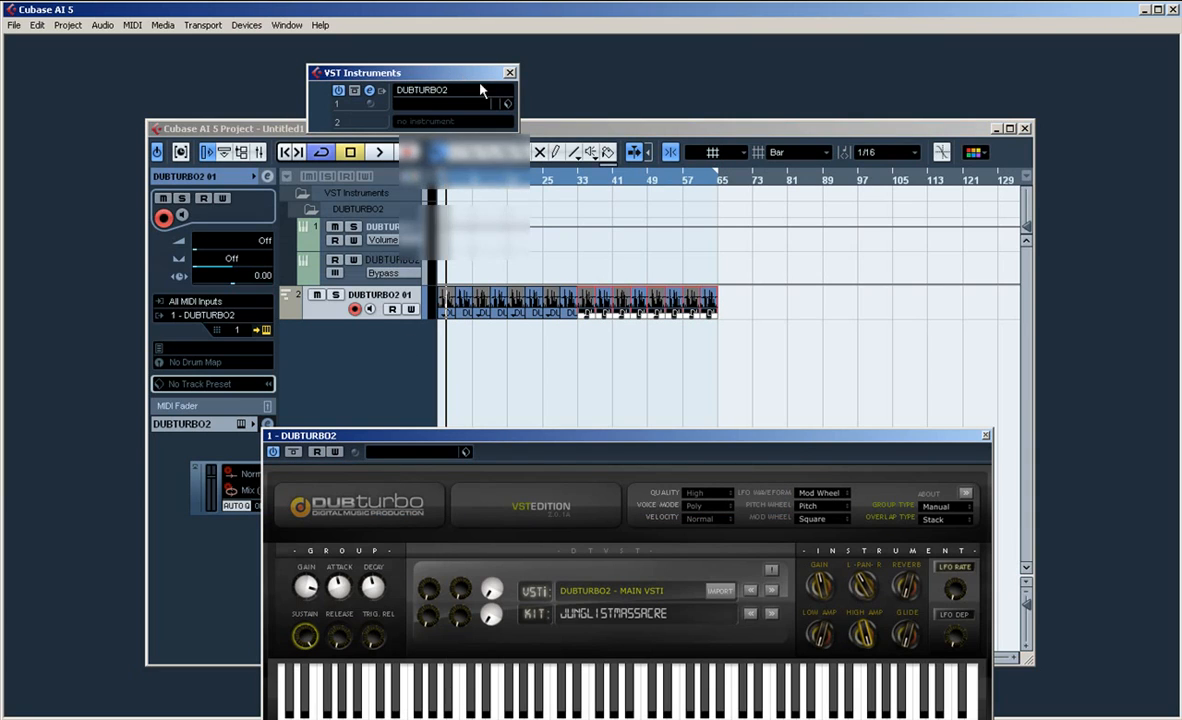
click(454, 122)
click(368, 350)
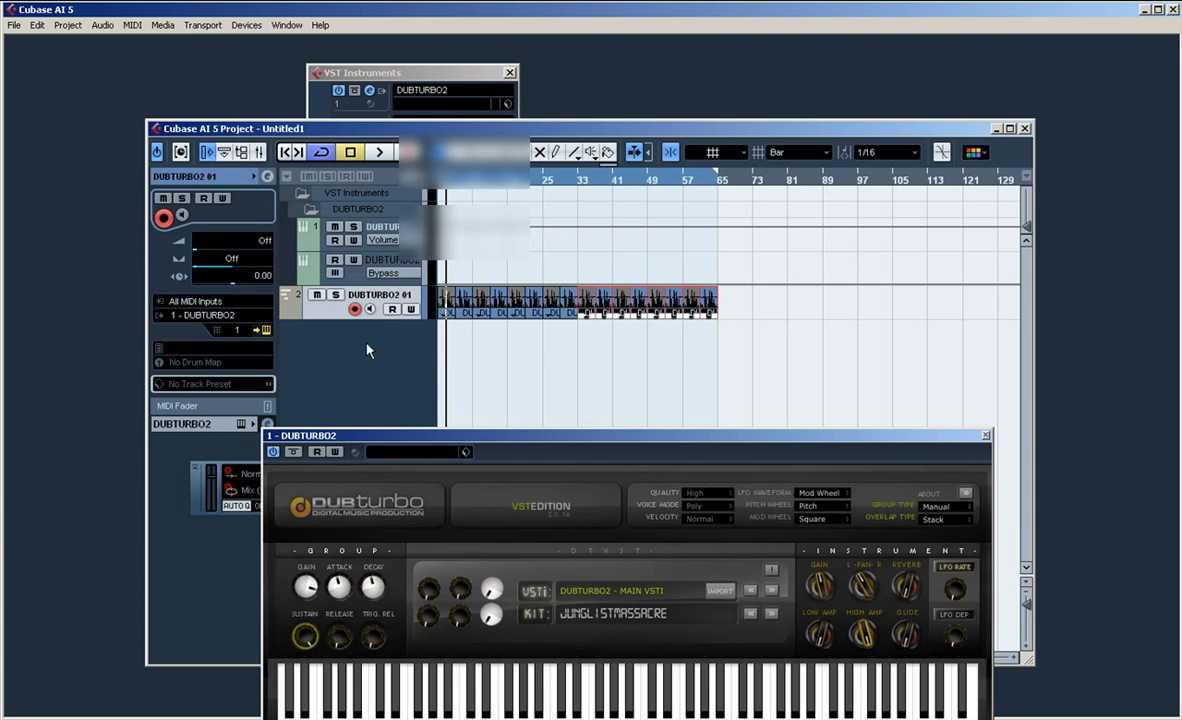
click(423, 98)
click(427, 122)
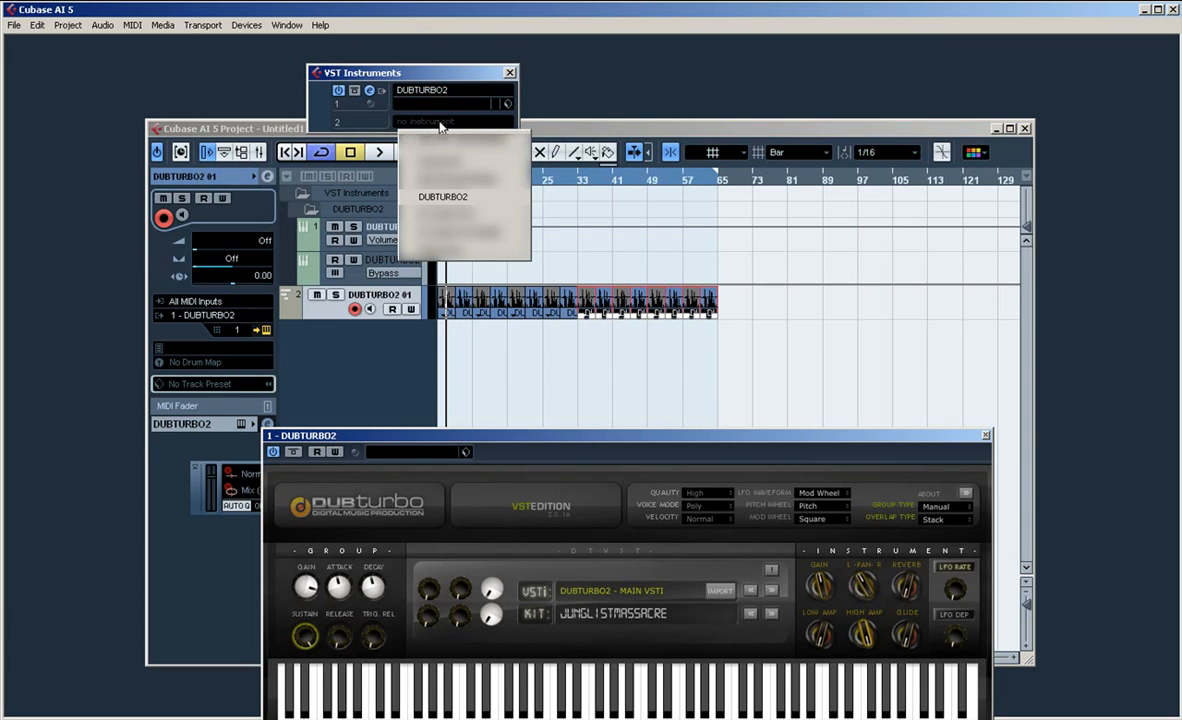
click(487, 199)
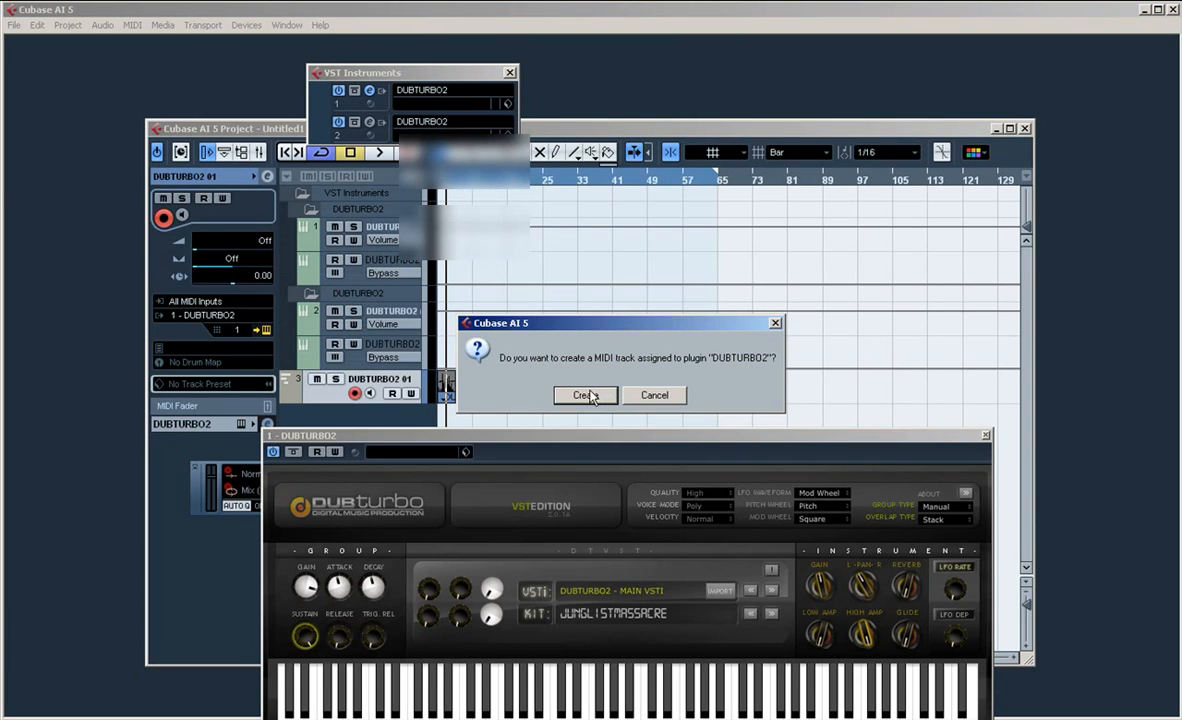
click(586, 395)
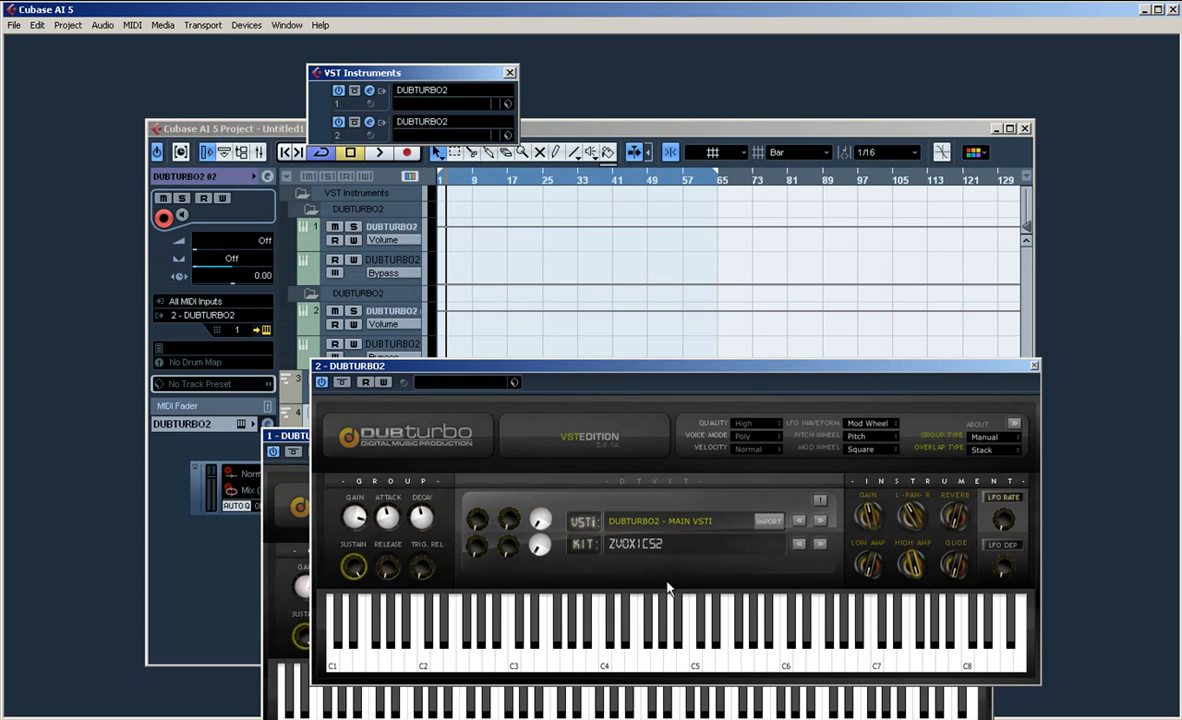
- Choose the zVoxics2 kit in the second instrument and record a part on the DUBTURBO2 02 track to about bar 9
click(620, 545)
click(570, 520)
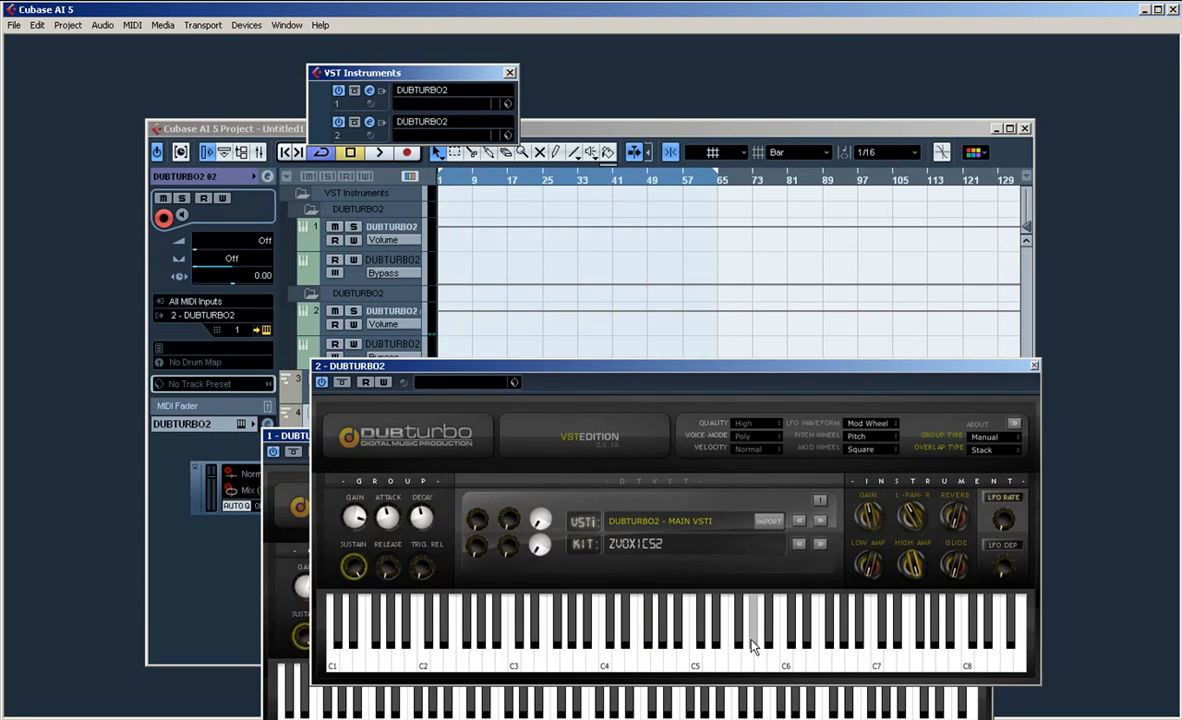
key(space)
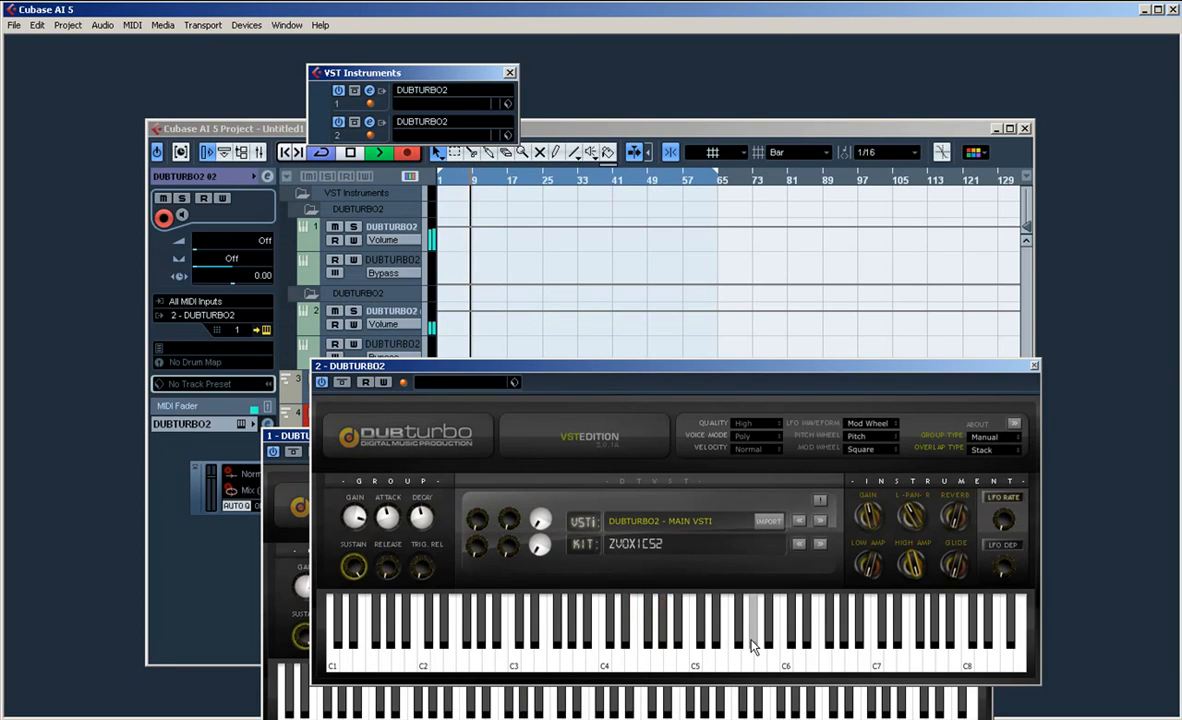
key(space)
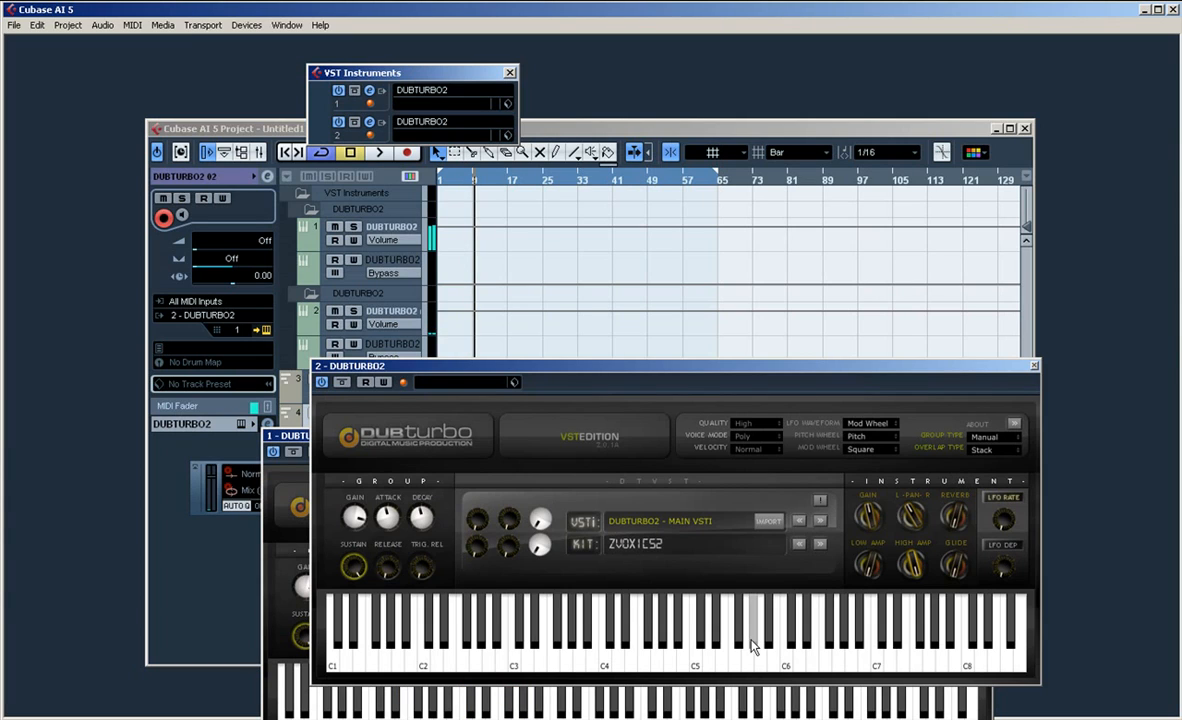
- Move the instrument windows off the tracks, trim the new part to end at bar 9, and duplicate it up to bar 33
drag(698, 366, 707, 529)
drag(559, 441, 559, 463)
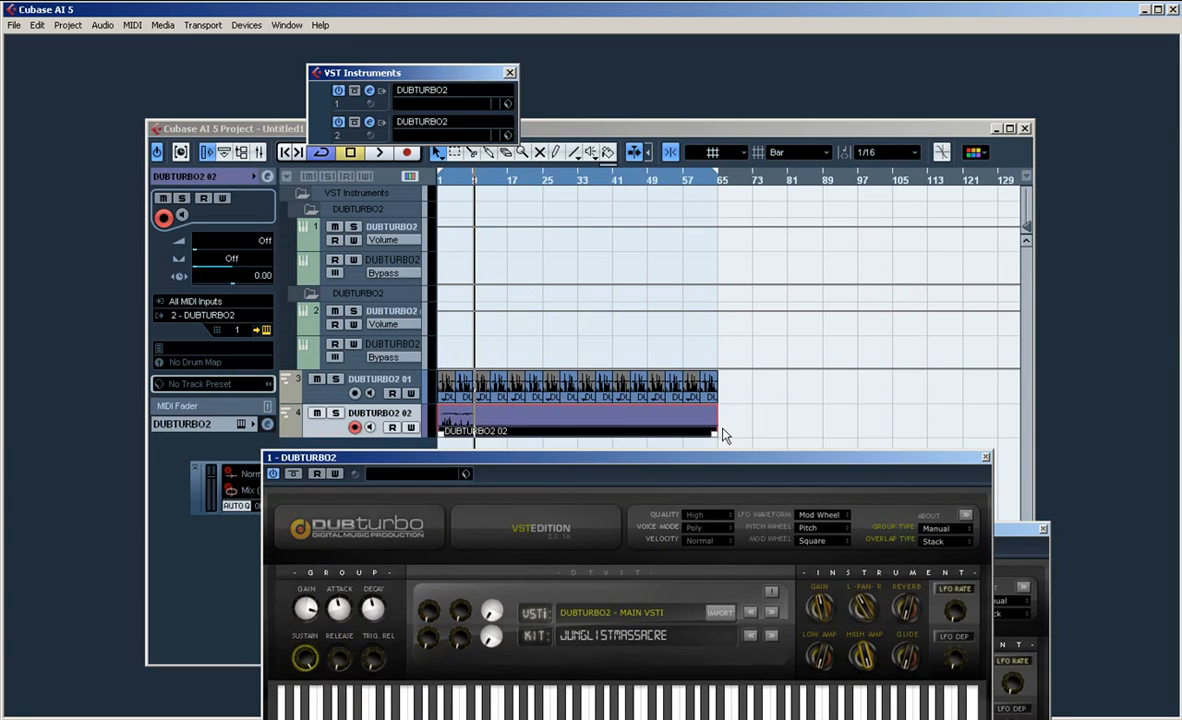
drag(716, 433, 534, 432)
shift+click(457, 430)
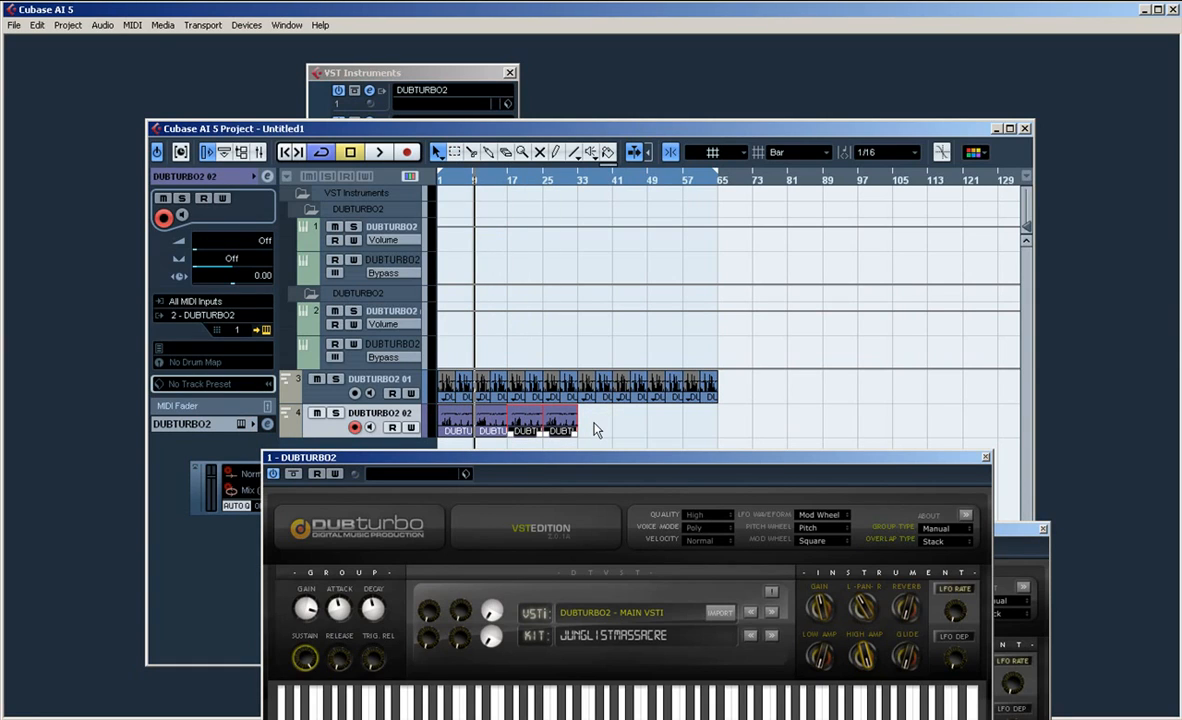
- Switch the second DUBTURBO2 instance to the Voxes-Female2 kit with group type Manual and play both tracks from bar 1
key(KP_Decimal)
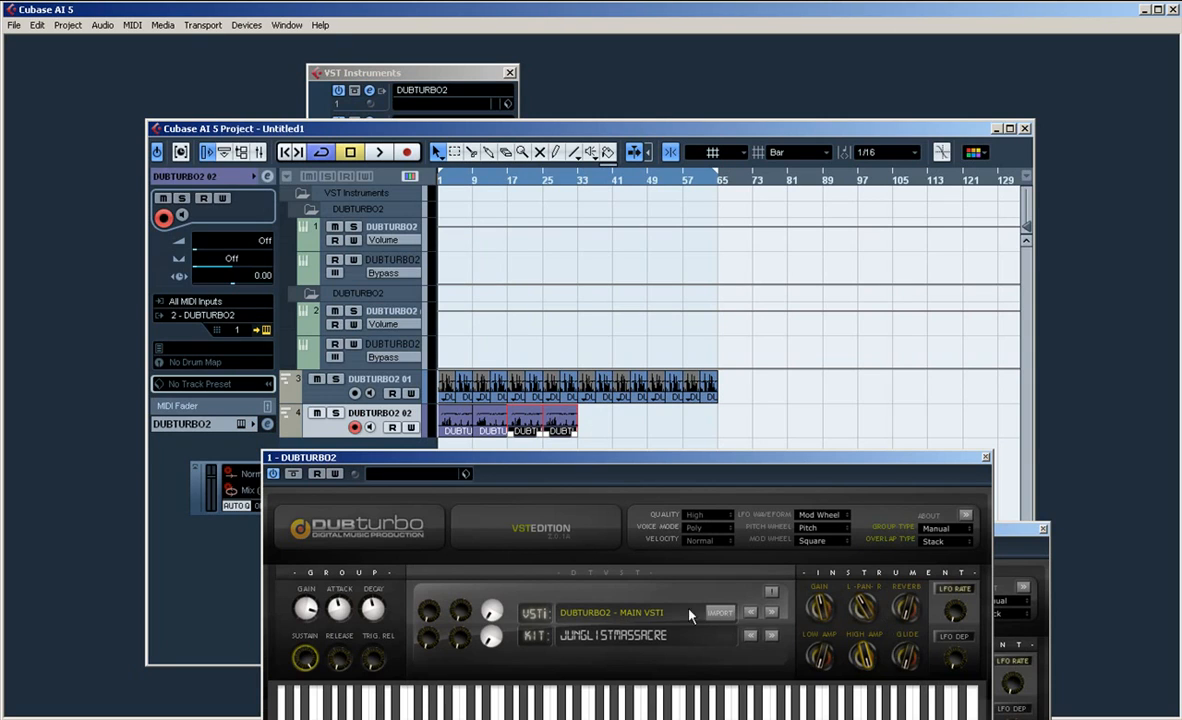
click(1013, 532)
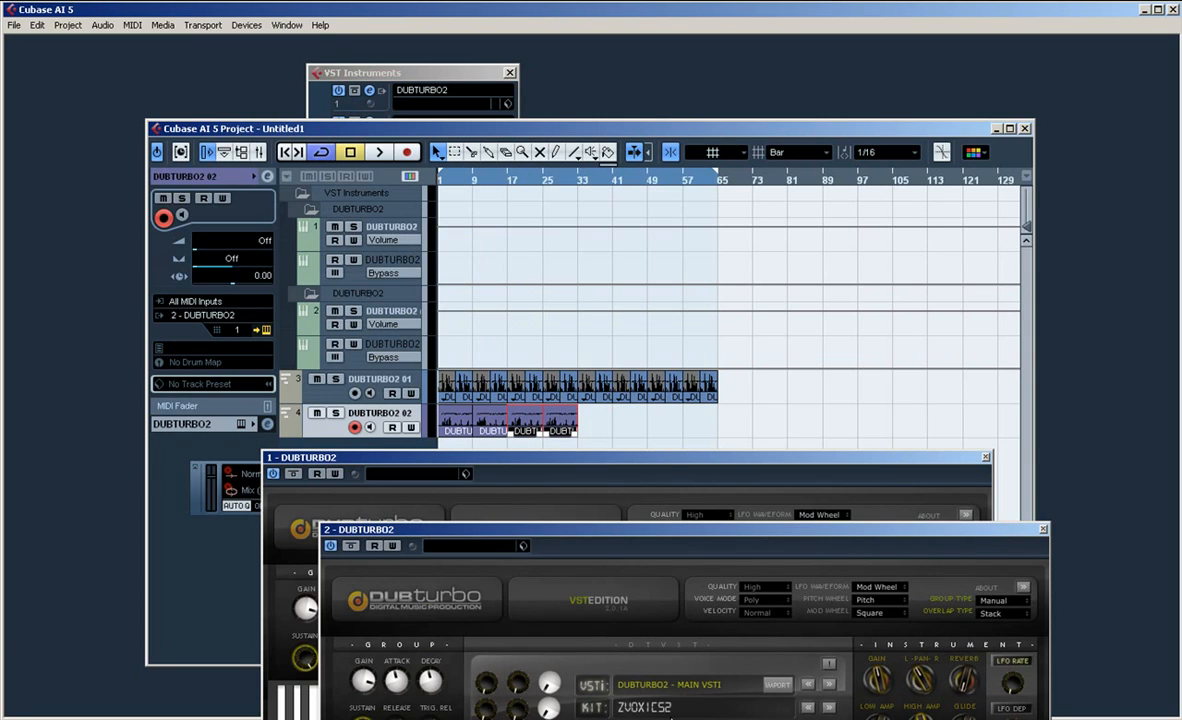
click(670, 710)
click(995, 600)
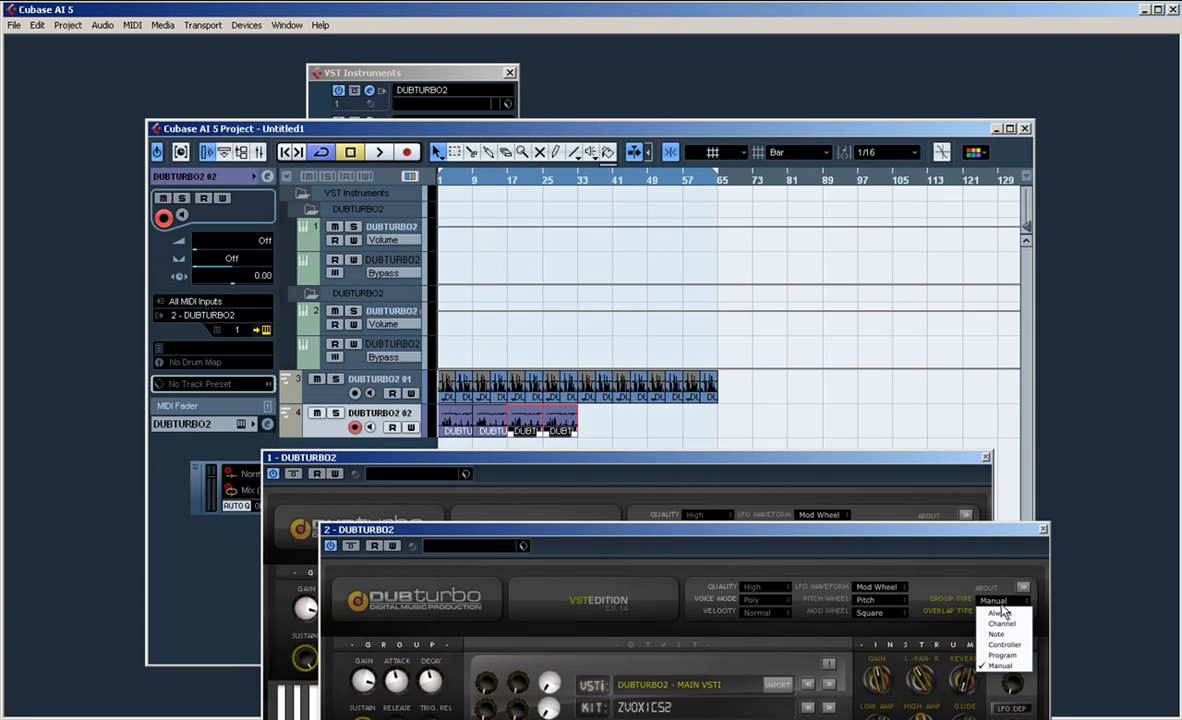
click(1000, 611)
click(604, 708)
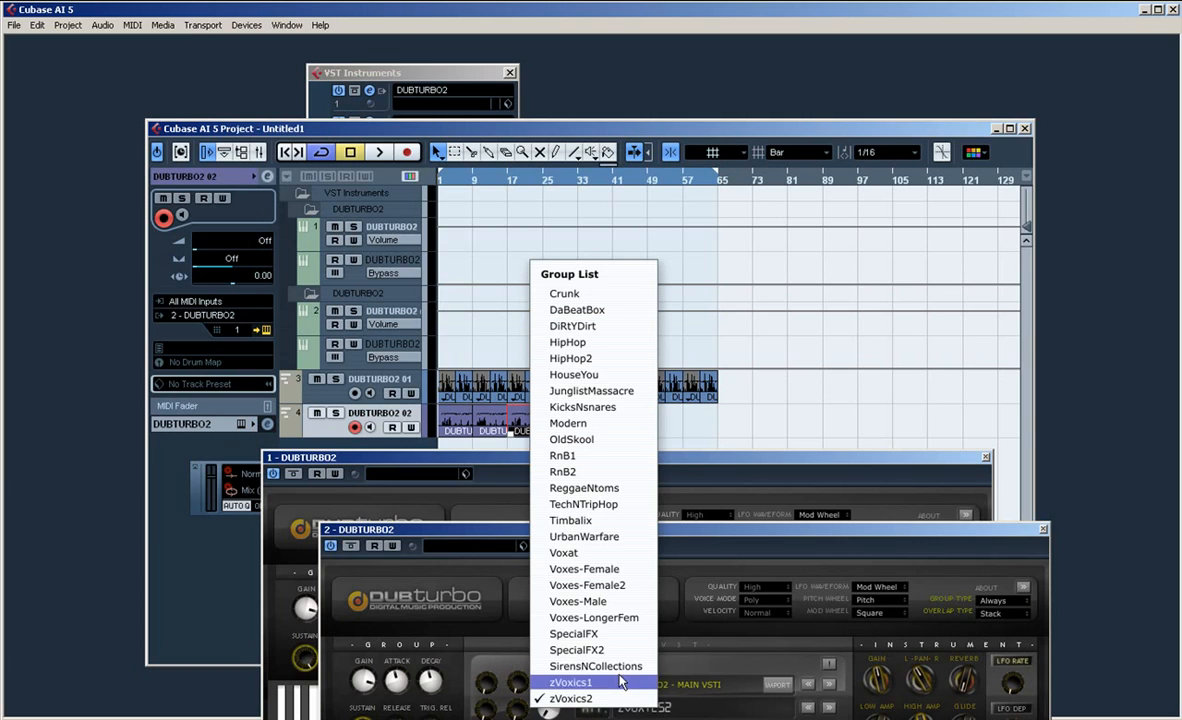
click(621, 586)
key(space)
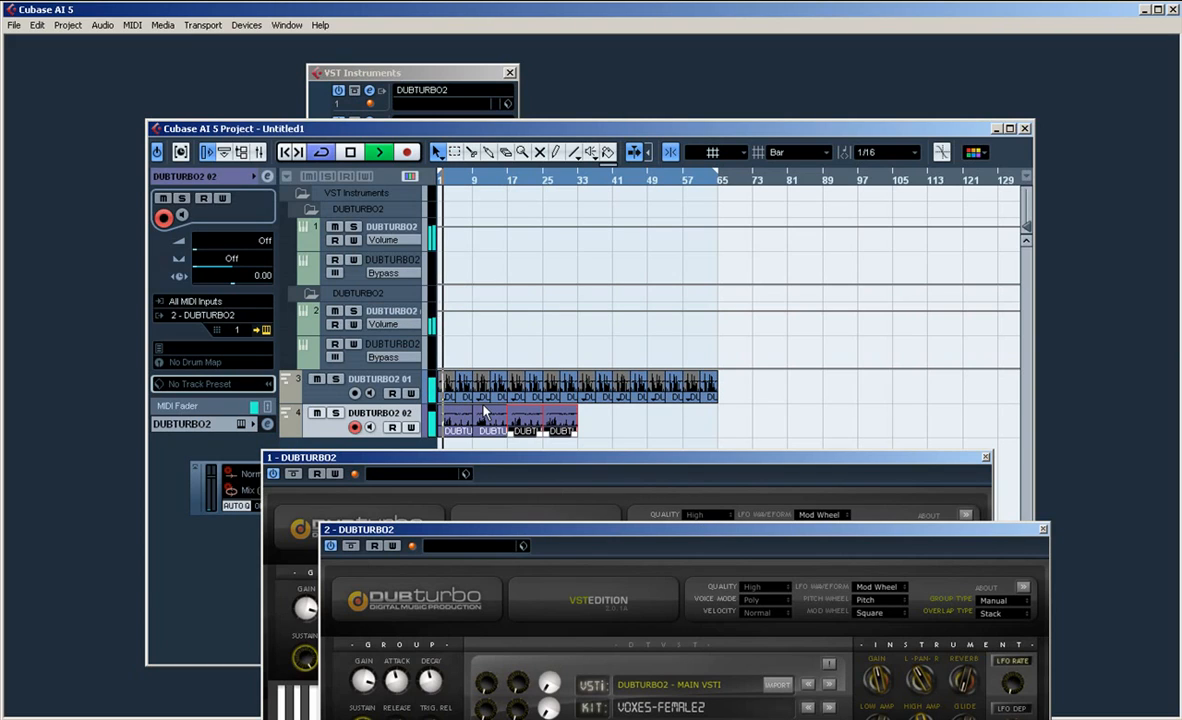
- Return the second DUBTURBO2 instance to the zVoxics2 kit with group type Always, and play both tracks past bar 9
click(683, 711)
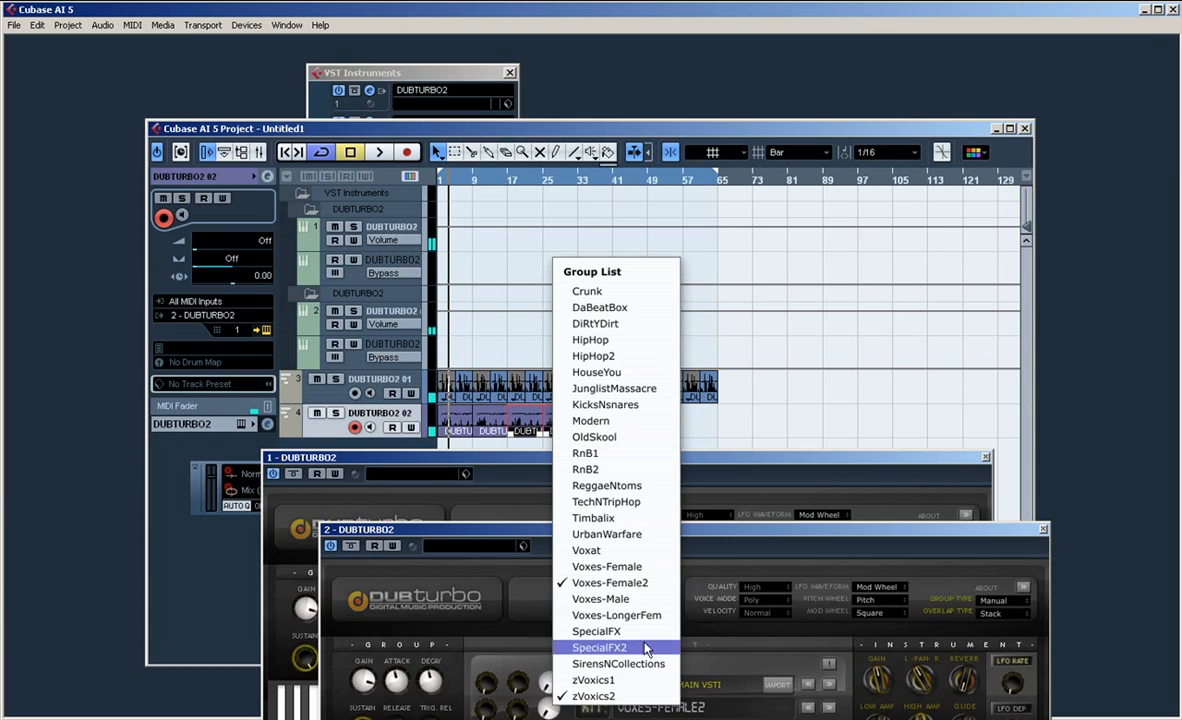
click(575, 540)
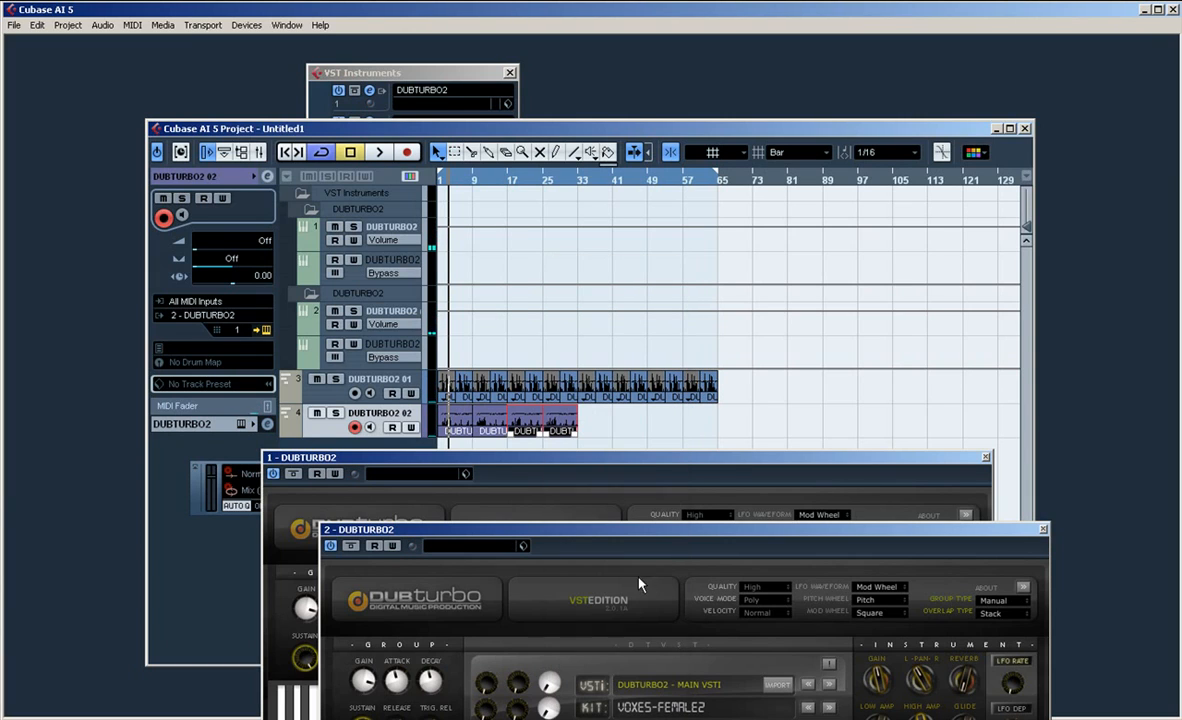
click(620, 704)
click(618, 699)
key(space)
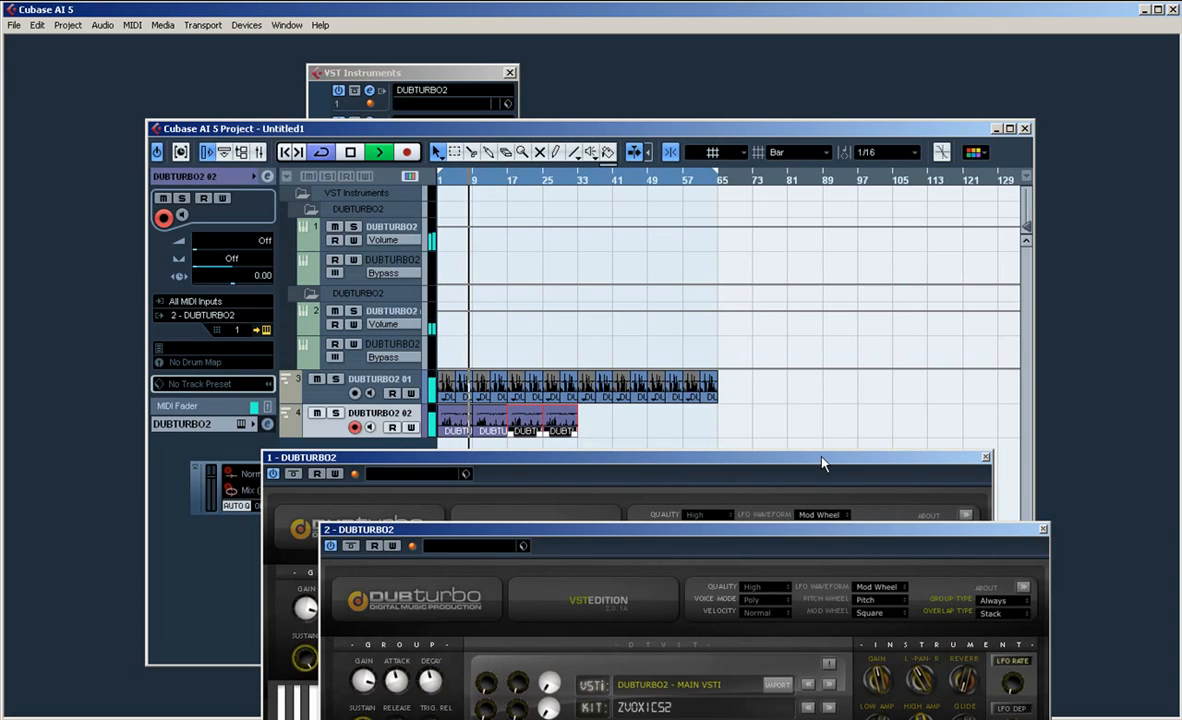
click(688, 470)
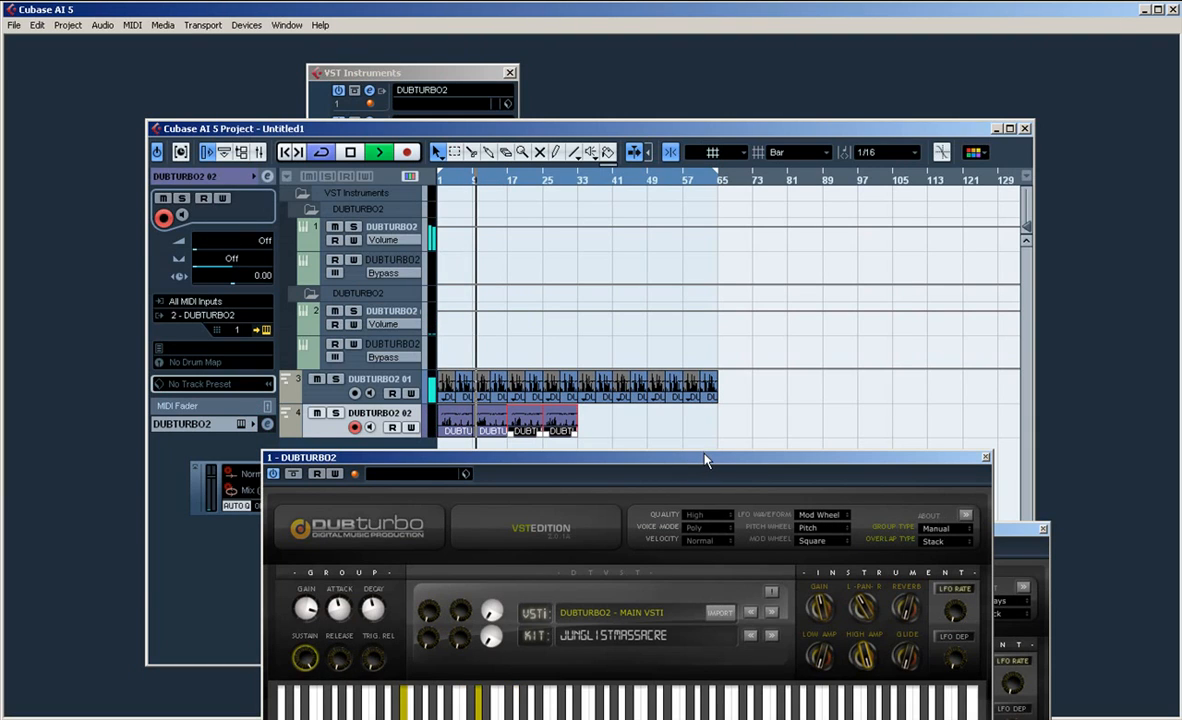
key(space)
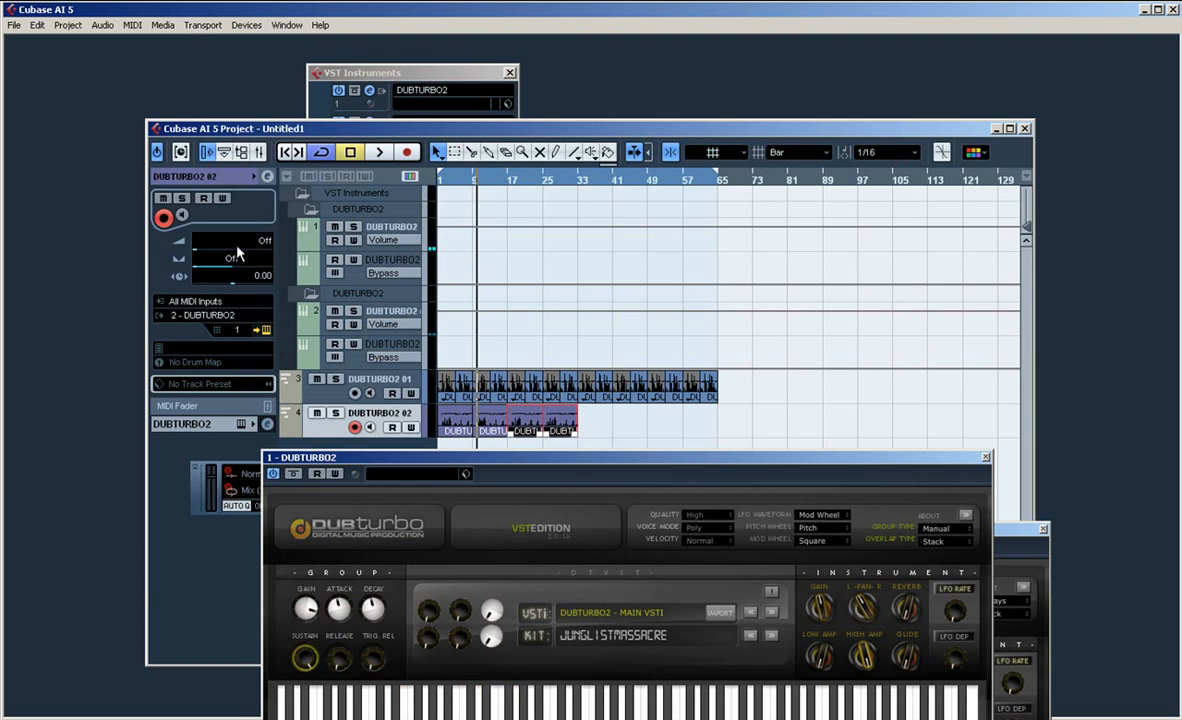
- Open the channel settings of the first DUBTURBO2 instrument and show its insert effect slots
click(268, 424)
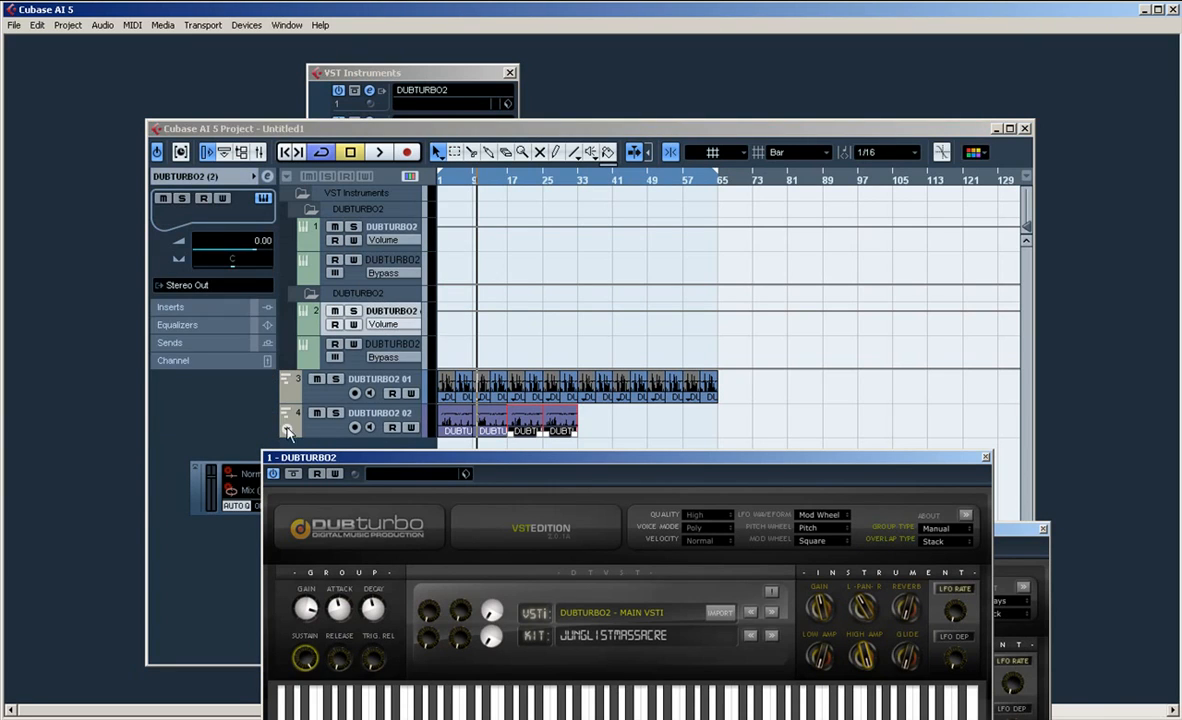
drag(328, 463, 415, 520)
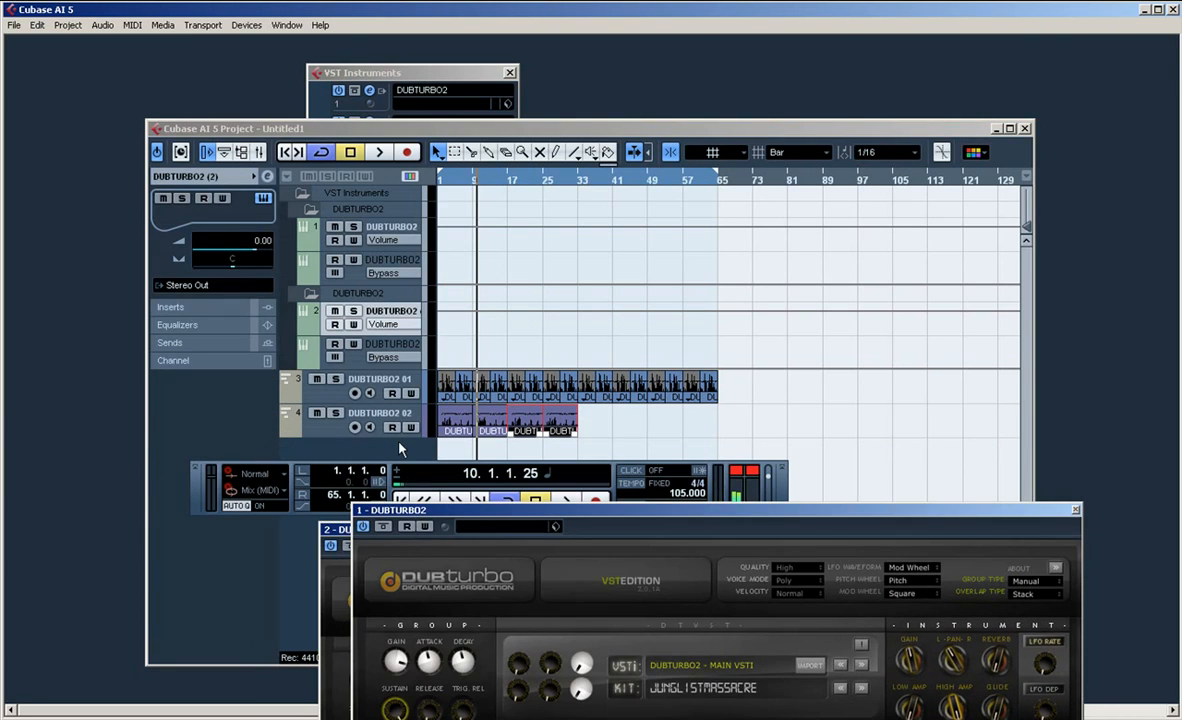
click(415, 381)
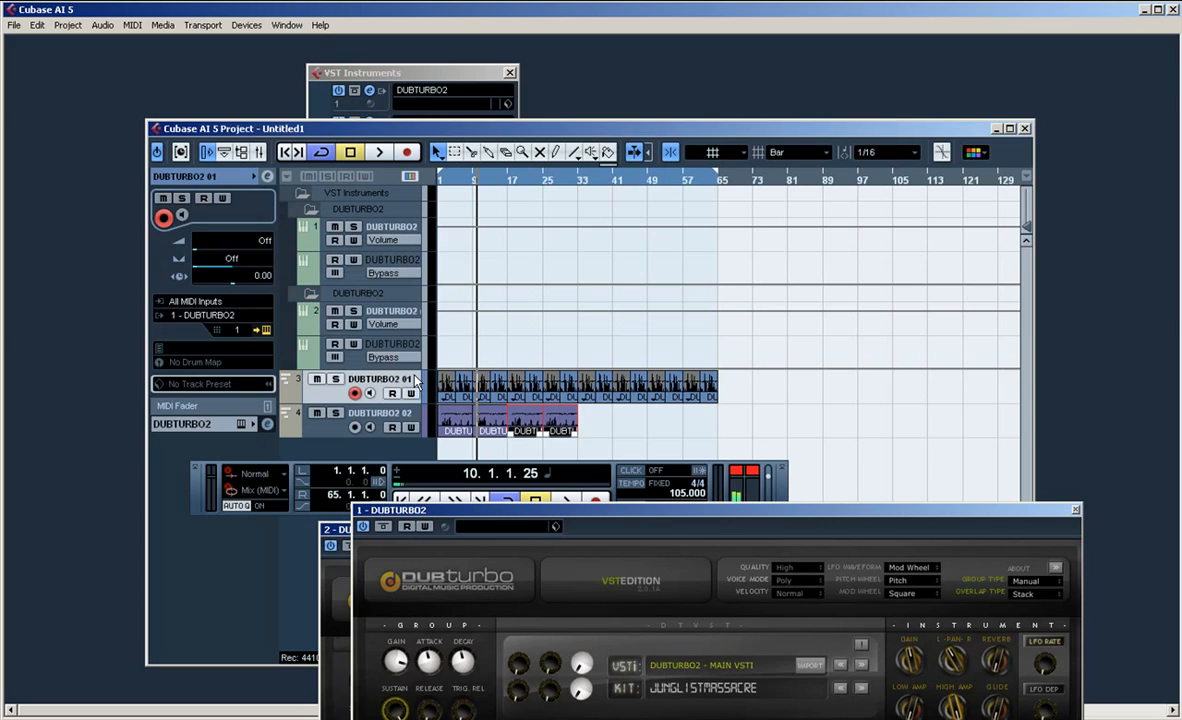
click(267, 423)
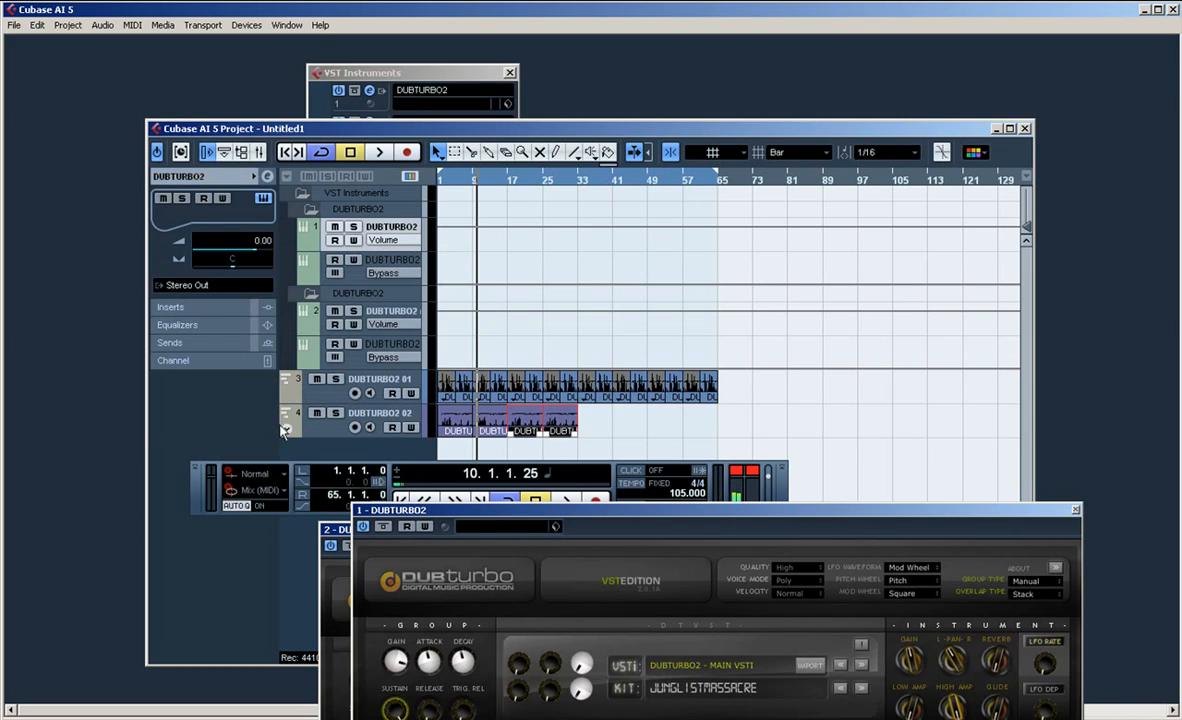
click(270, 308)
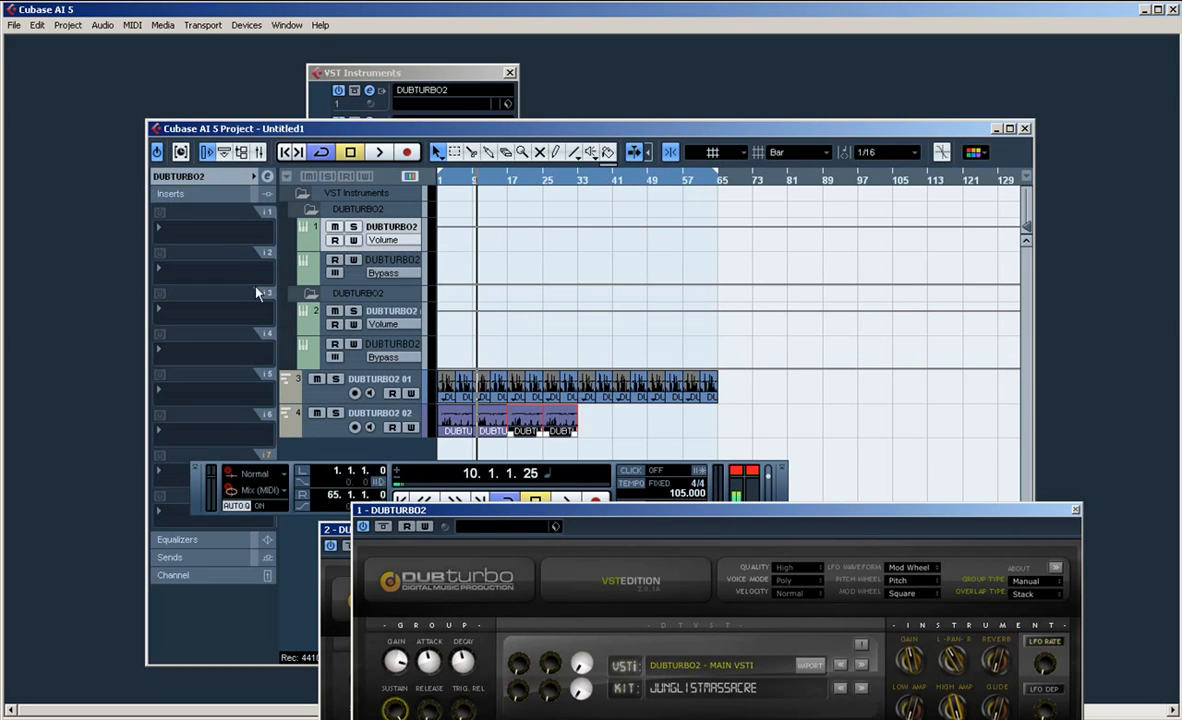
- Load dubturboNORBOX in the first insert slot of the first DUBTURBO2 instrument and close the instrument windows covering the project
click(222, 235)
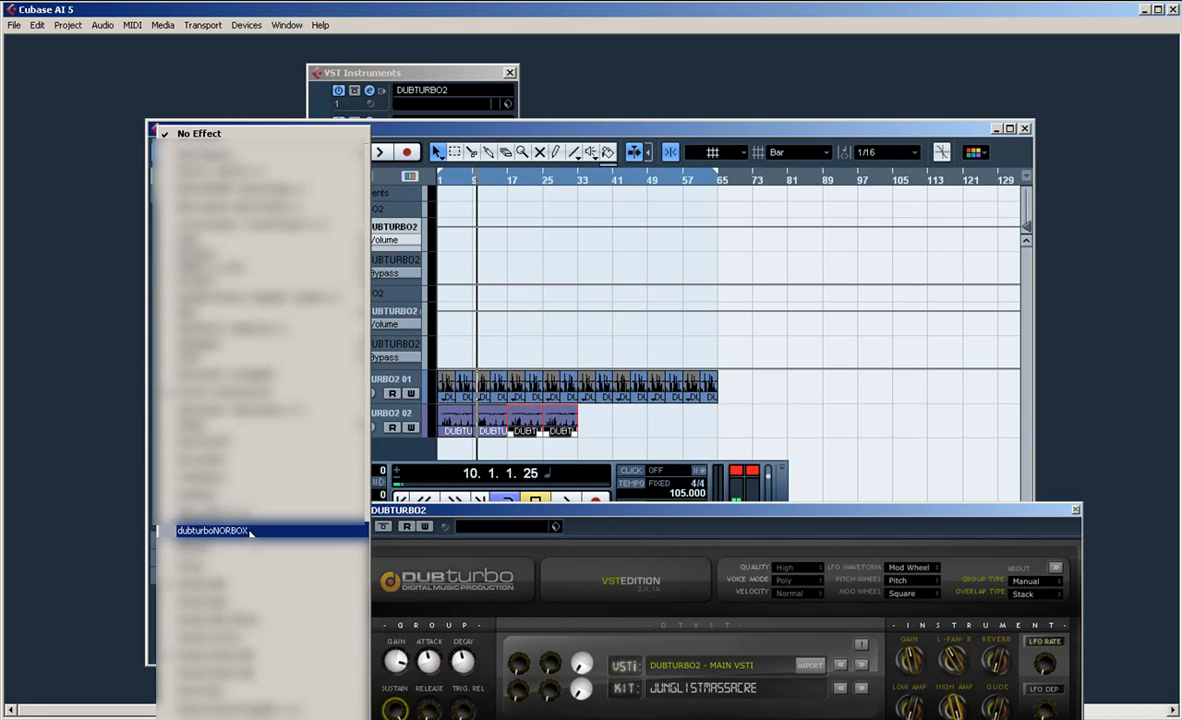
click(212, 530)
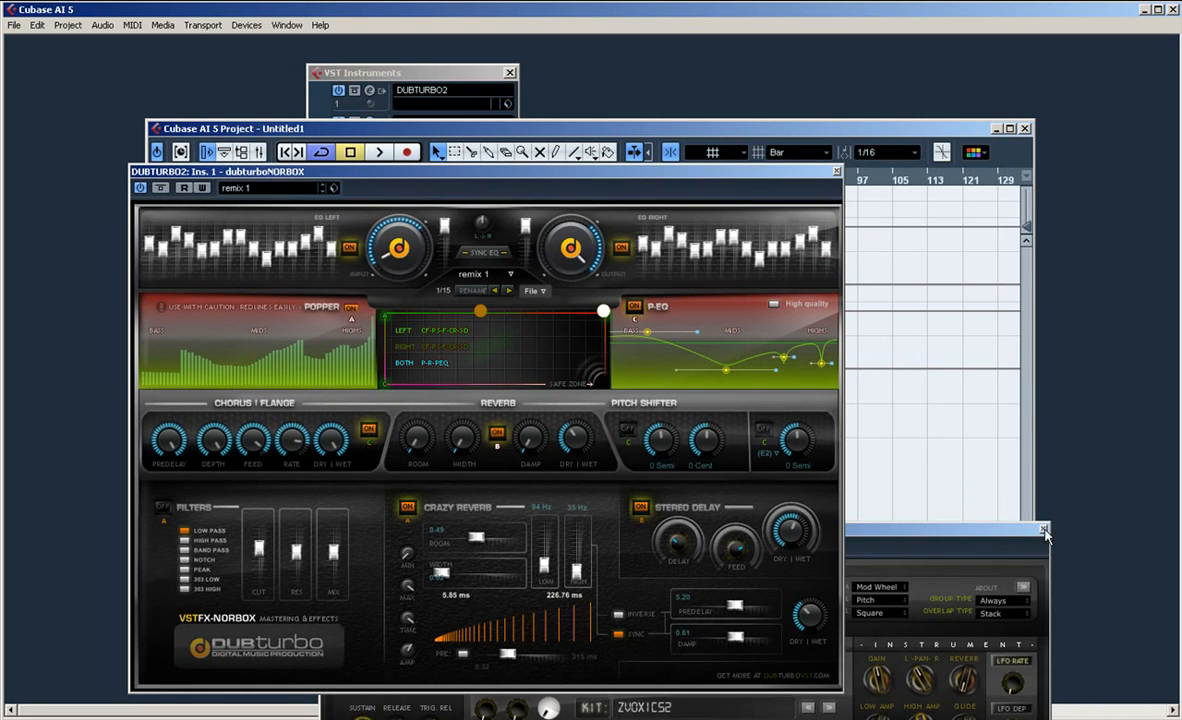
click(1044, 531)
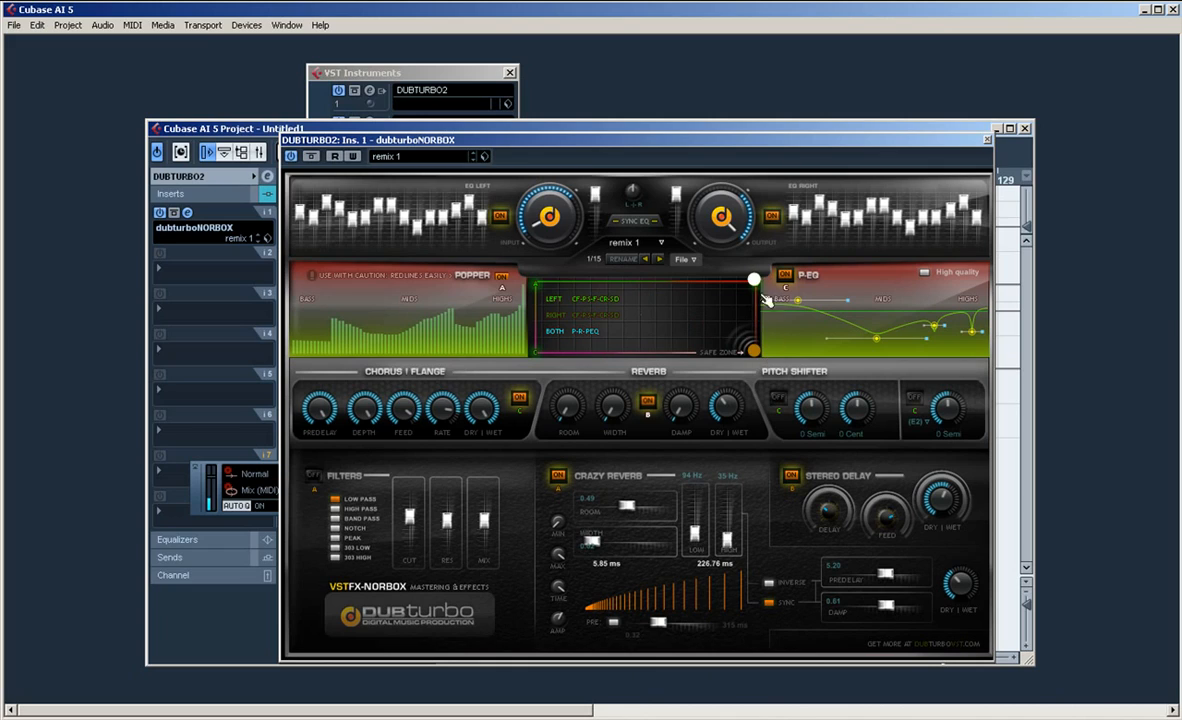
- Try different positions for the white, yellow and orange handles on the NORBOX XY pad
drag(754, 280, 716, 352)
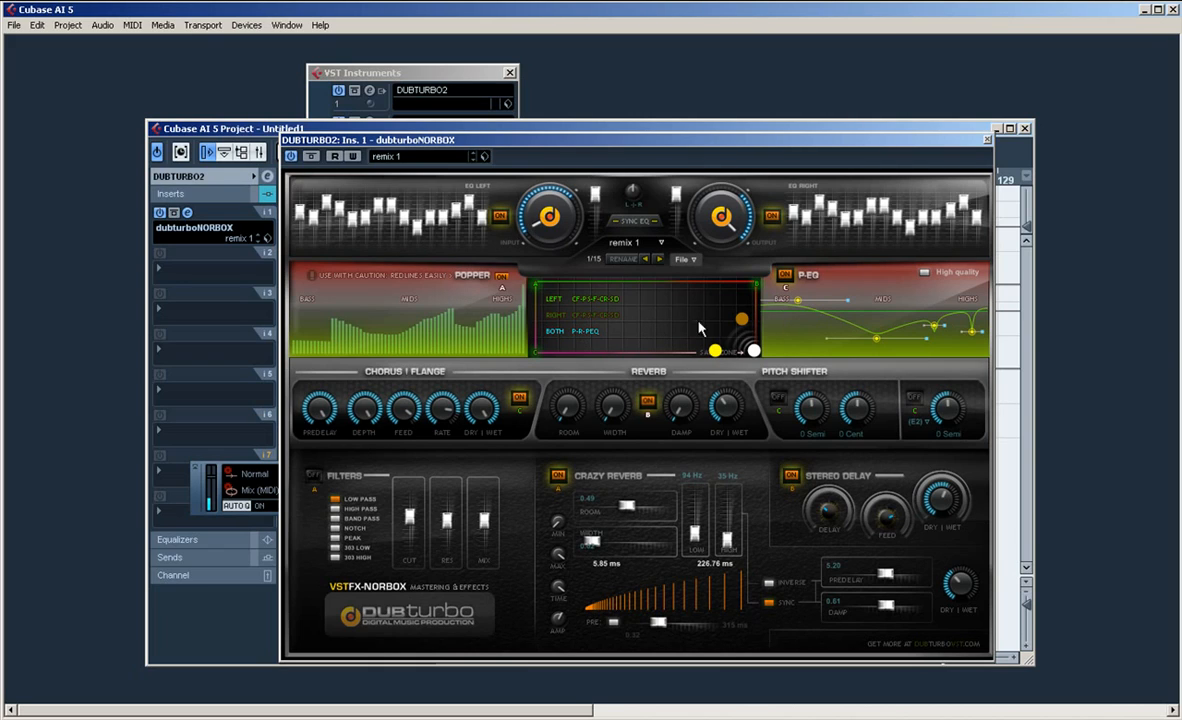
mouse_move(755, 352)
mouse_down()
mouse_move(628, 294)
mouse_move(638, 310)
mouse_move(745, 333)
mouse_up()
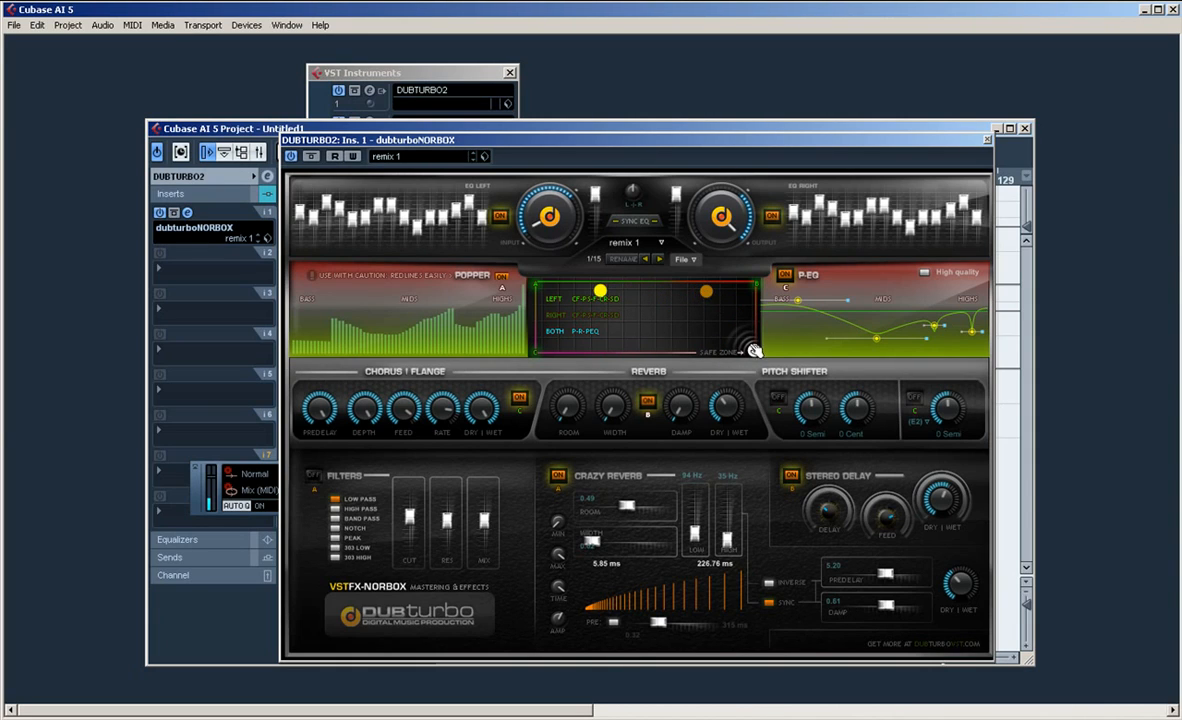
drag(754, 350, 654, 307)
drag(600, 291, 753, 350)
drag(707, 292, 756, 352)
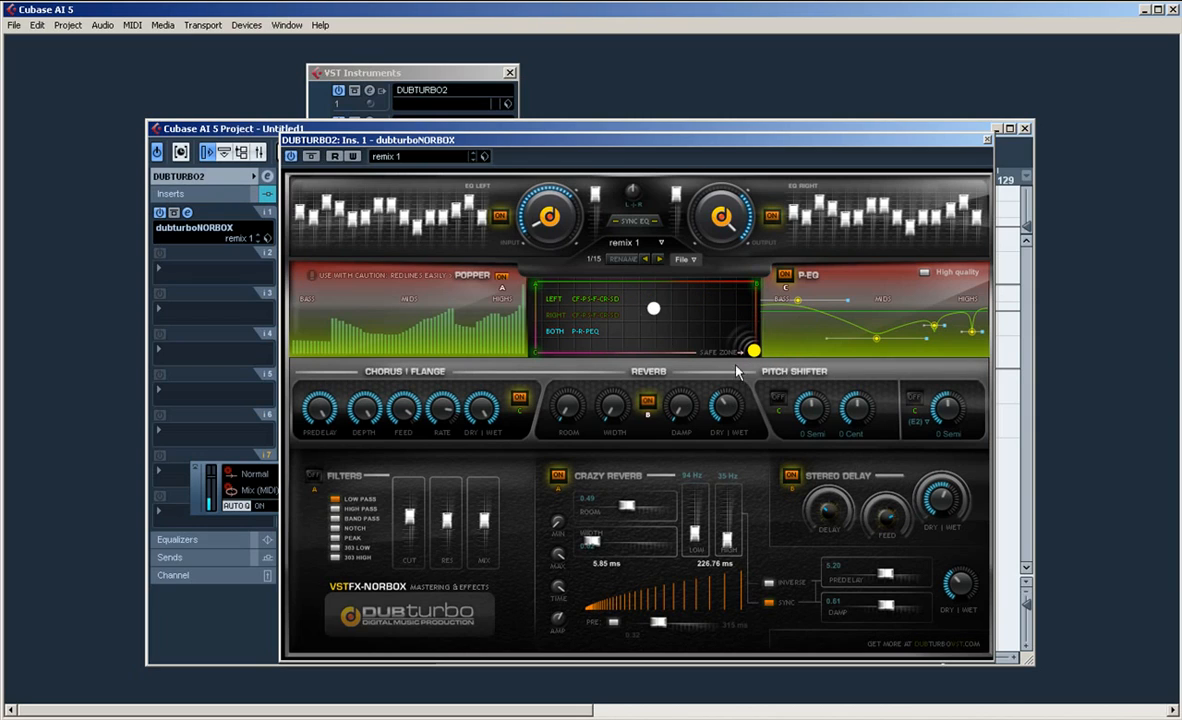
- Switch off Stereo Delay, Crazy Reverb, Chorus/Flange, Reverb, P-EQ and Popper in NORBOX
click(791, 476)
click(557, 475)
click(519, 397)
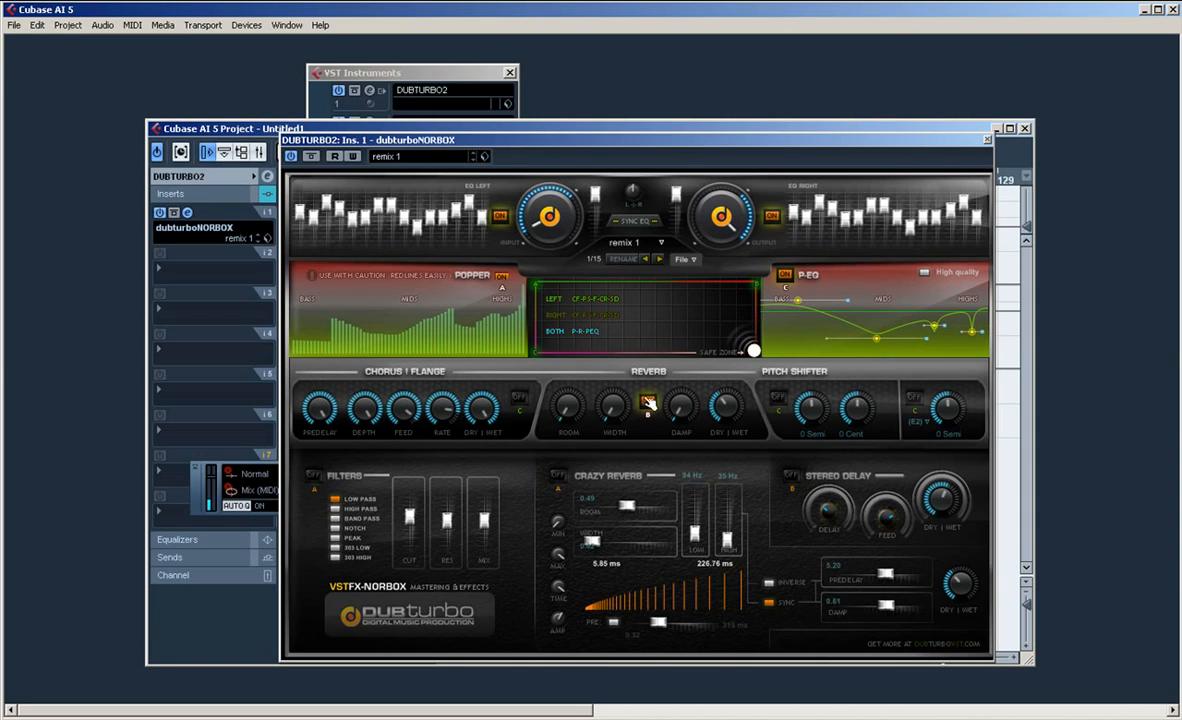
click(648, 402)
click(786, 273)
click(503, 277)
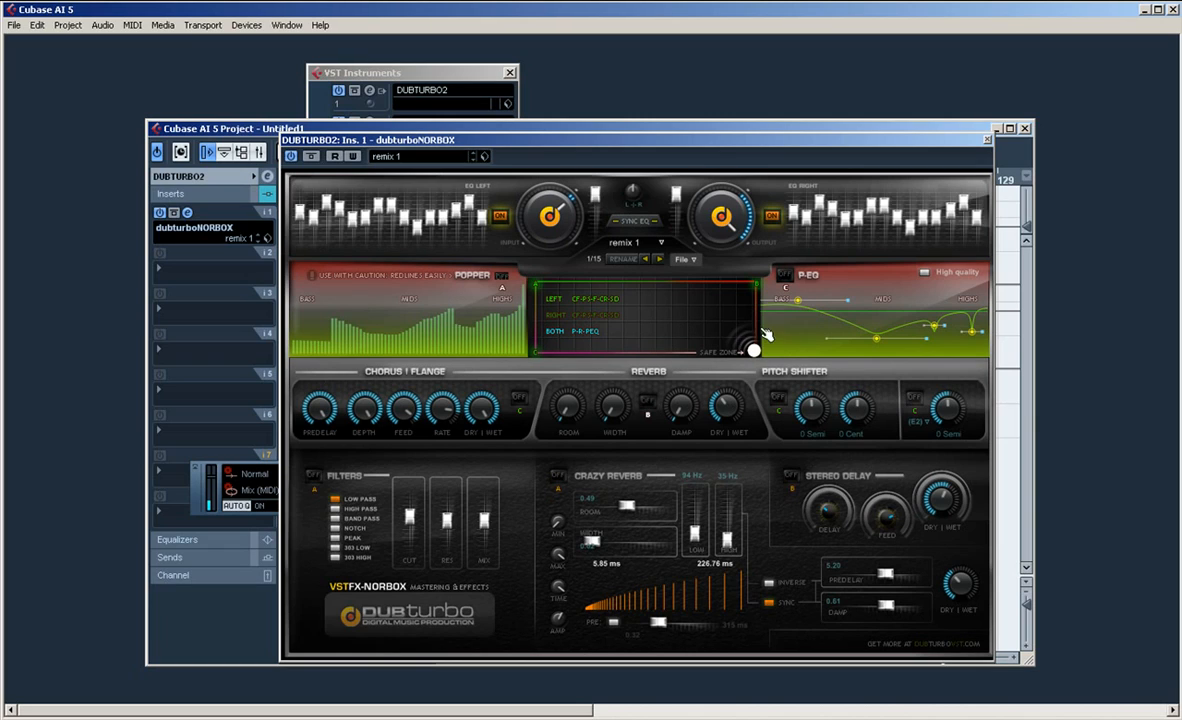
- Enable automation read and write for the NORBOX insert and the DUBTURBO2 01 track
click(353, 157)
drag(372, 129, 465, 456)
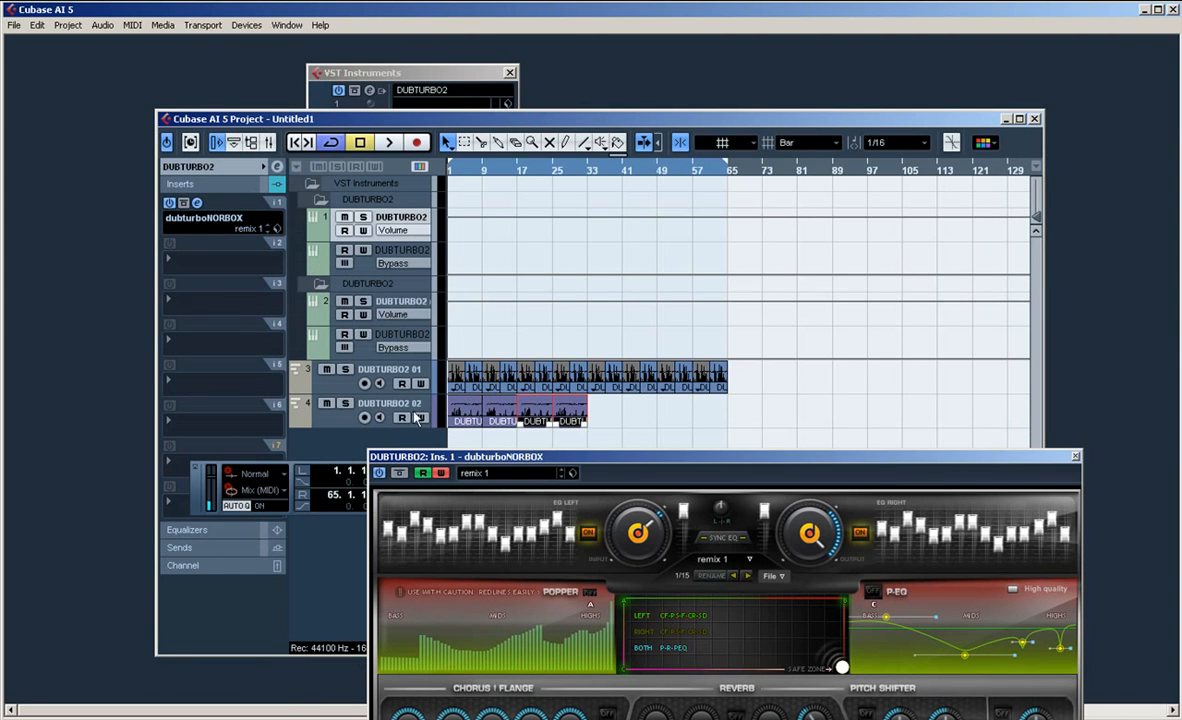
click(425, 378)
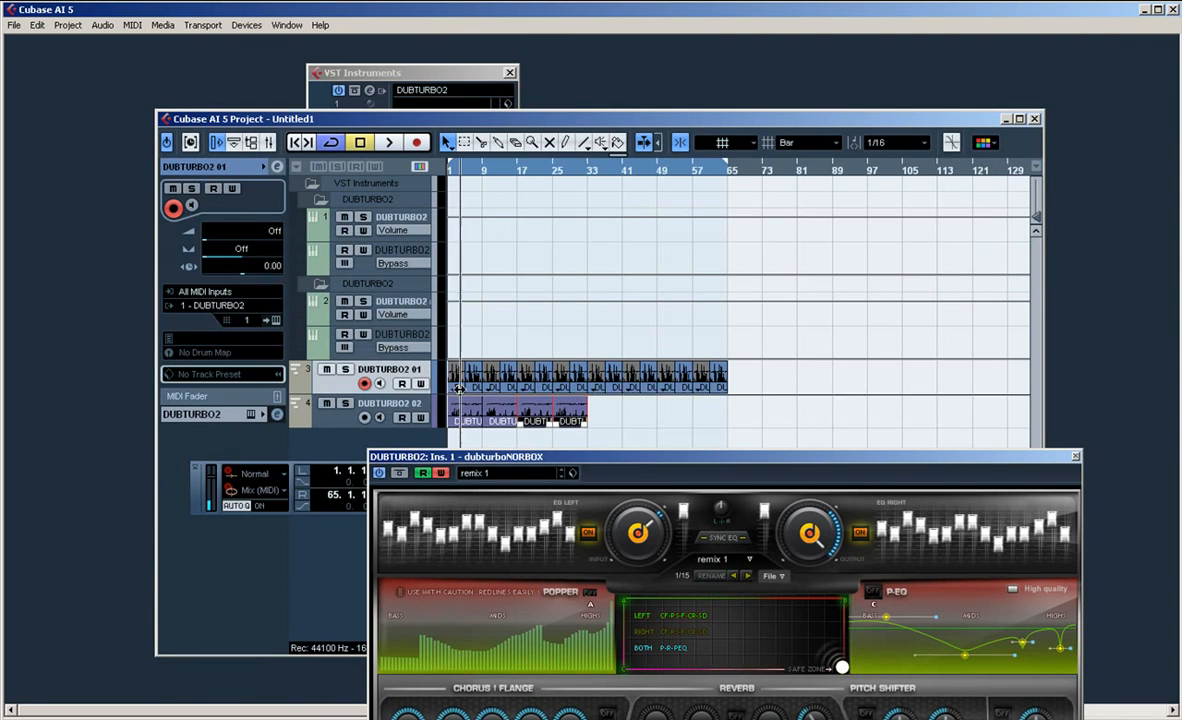
click(401, 384)
click(402, 384)
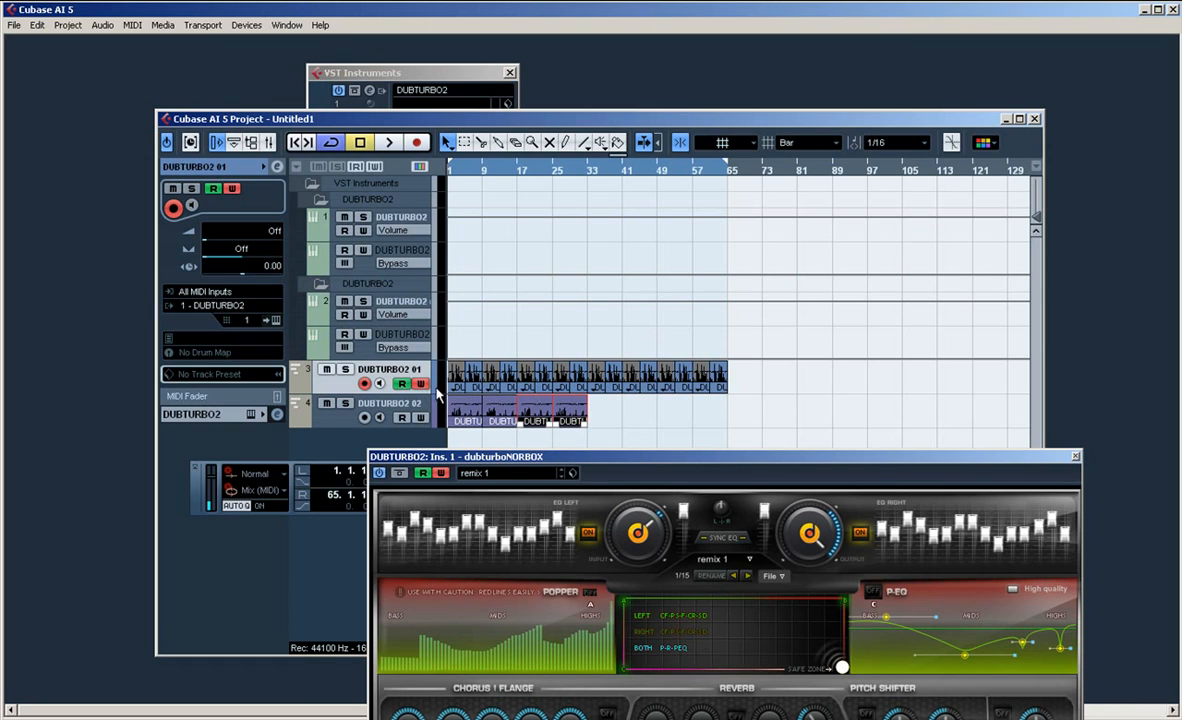
- Bring the NORBOX window back up and, during playback, record automation of the white, orange and yellow XY pad handles moving out of the safe zone
drag(576, 460, 461, 170)
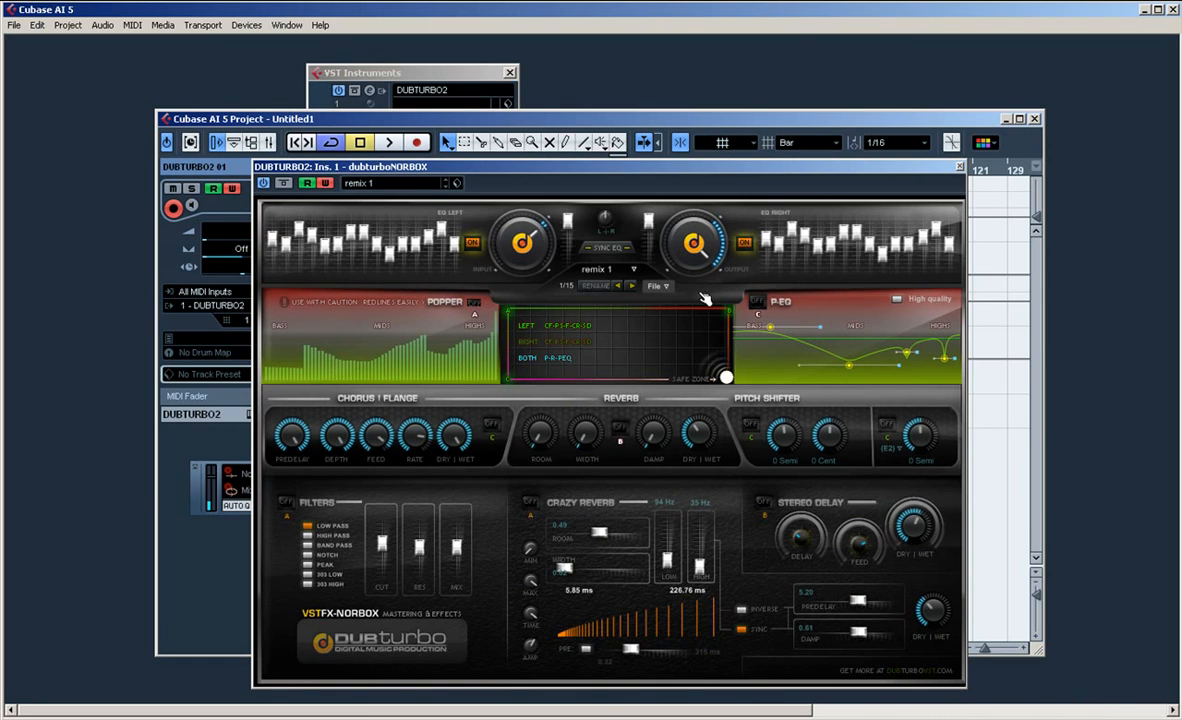
key(space)
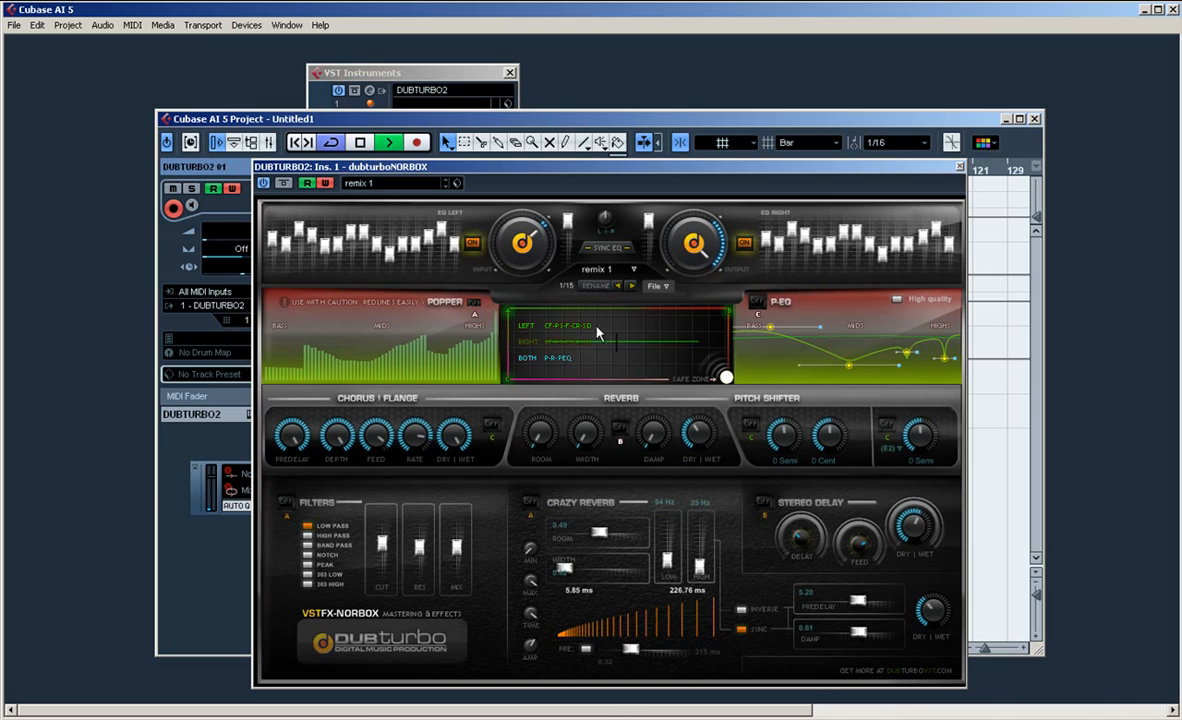
drag(691, 352, 539, 322)
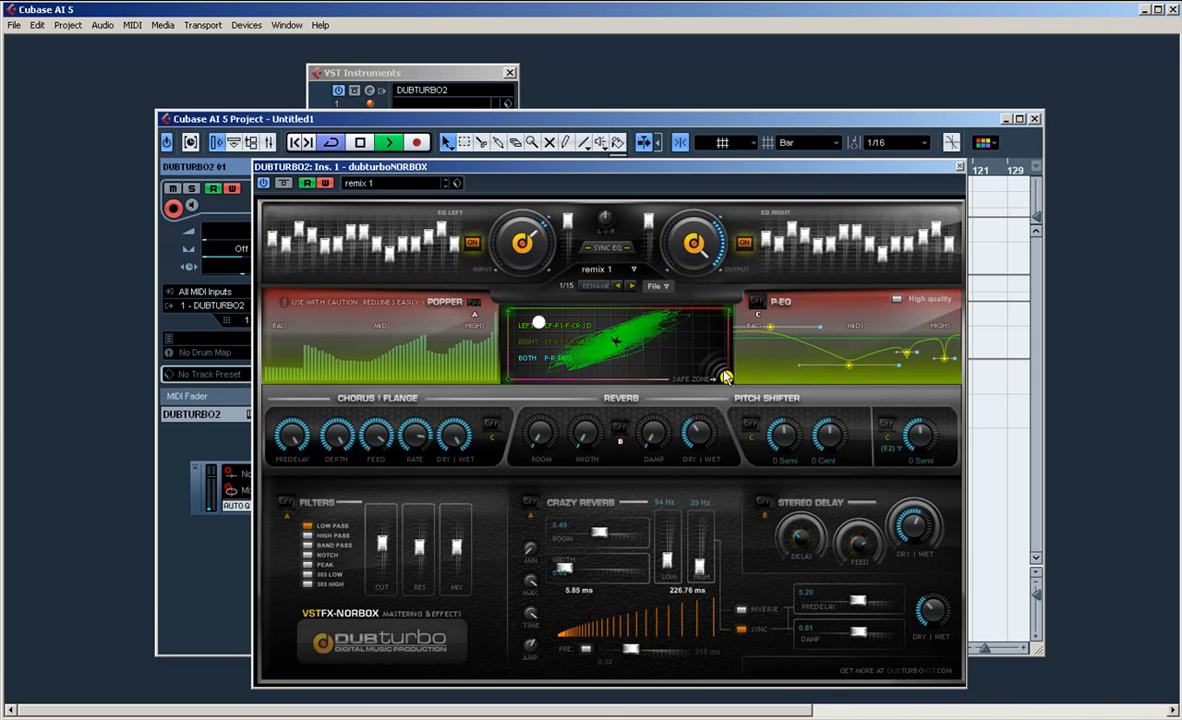
drag(726, 377, 728, 322)
drag(728, 378, 596, 377)
drag(728, 322, 726, 307)
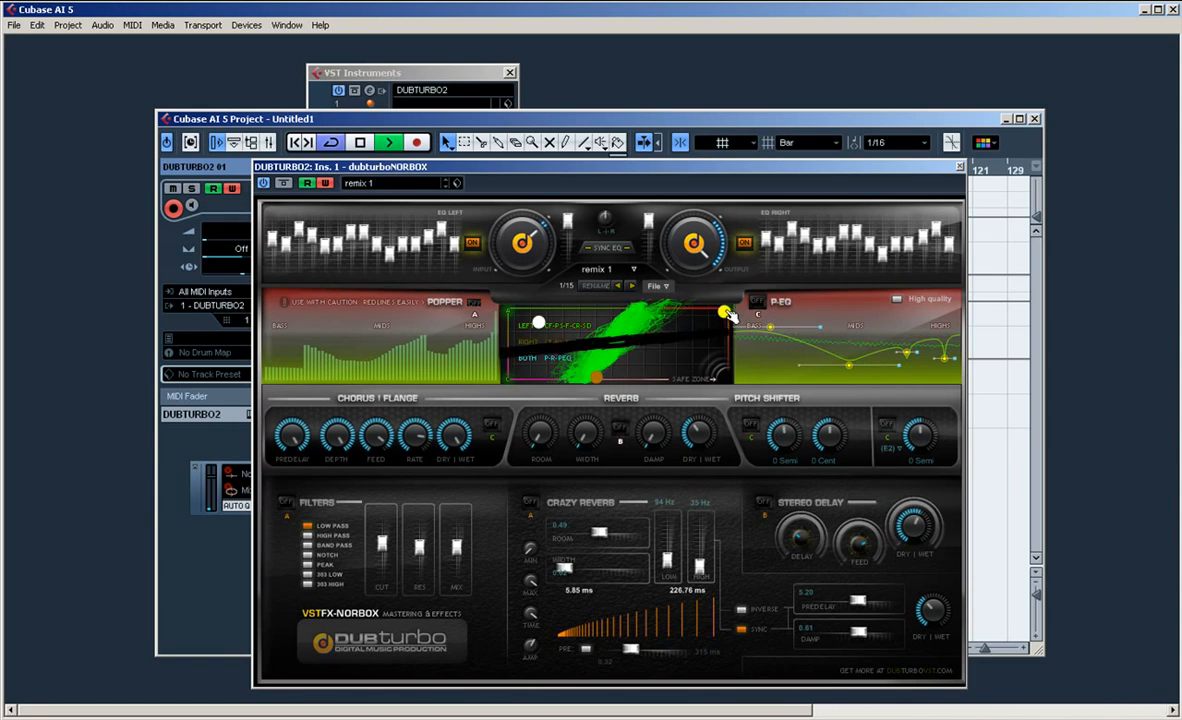
key(space)
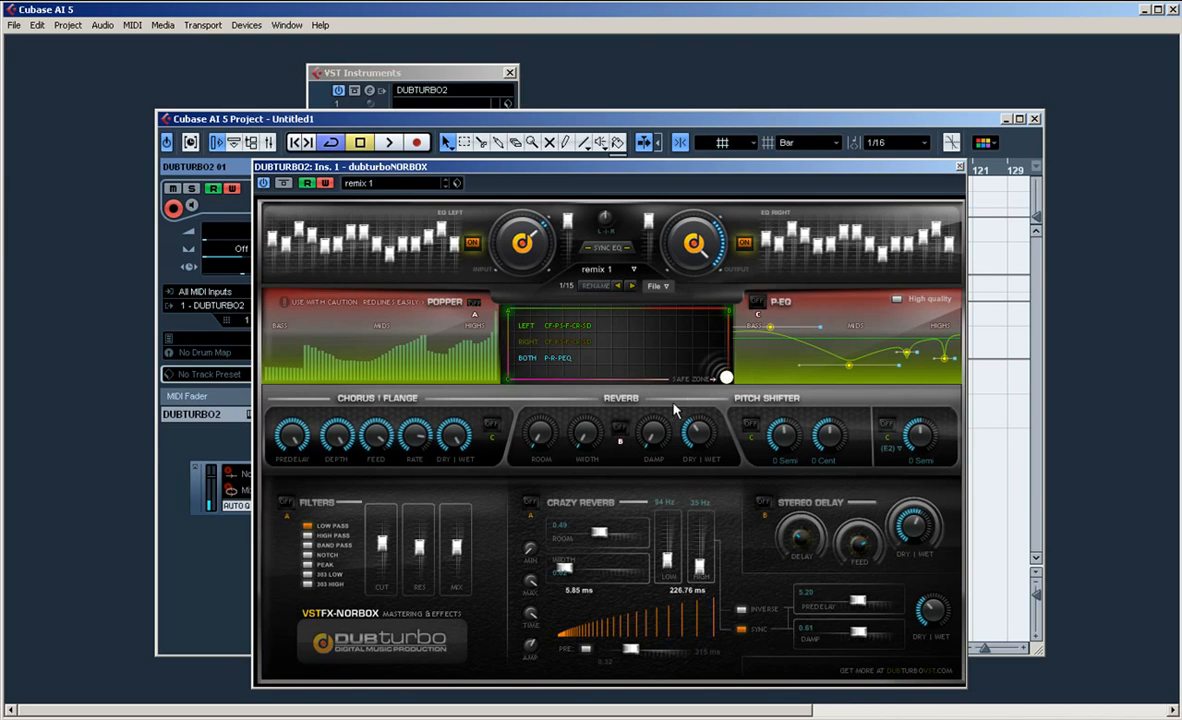
- Play the project, switch on Reverb and the Pitch Shifter, and raise the pitch to 12 Semi and 100 Cent before stopping
key(space)
click(619, 427)
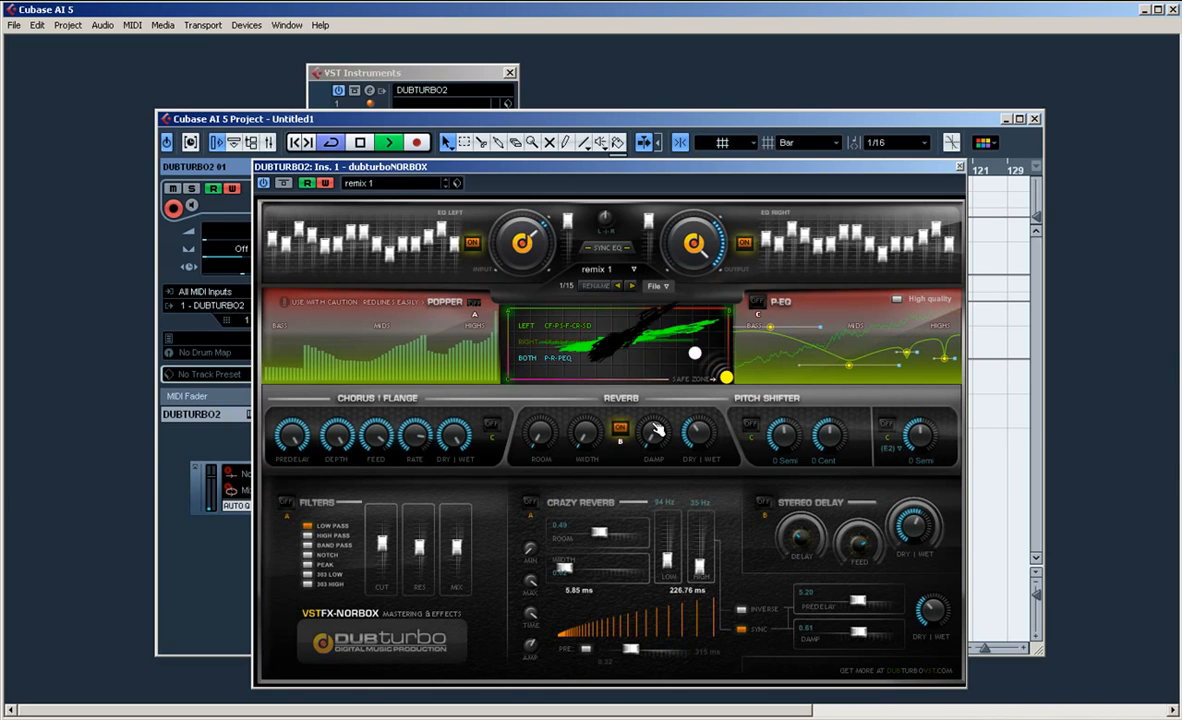
click(750, 424)
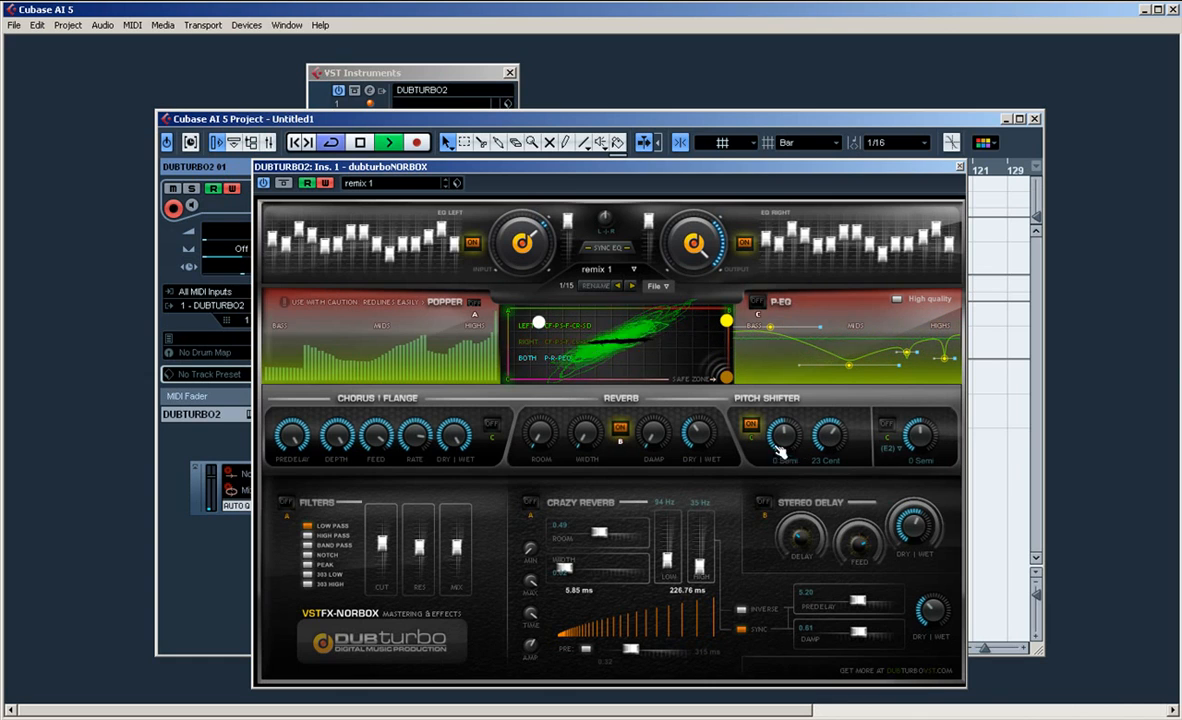
drag(781, 452, 828, 456)
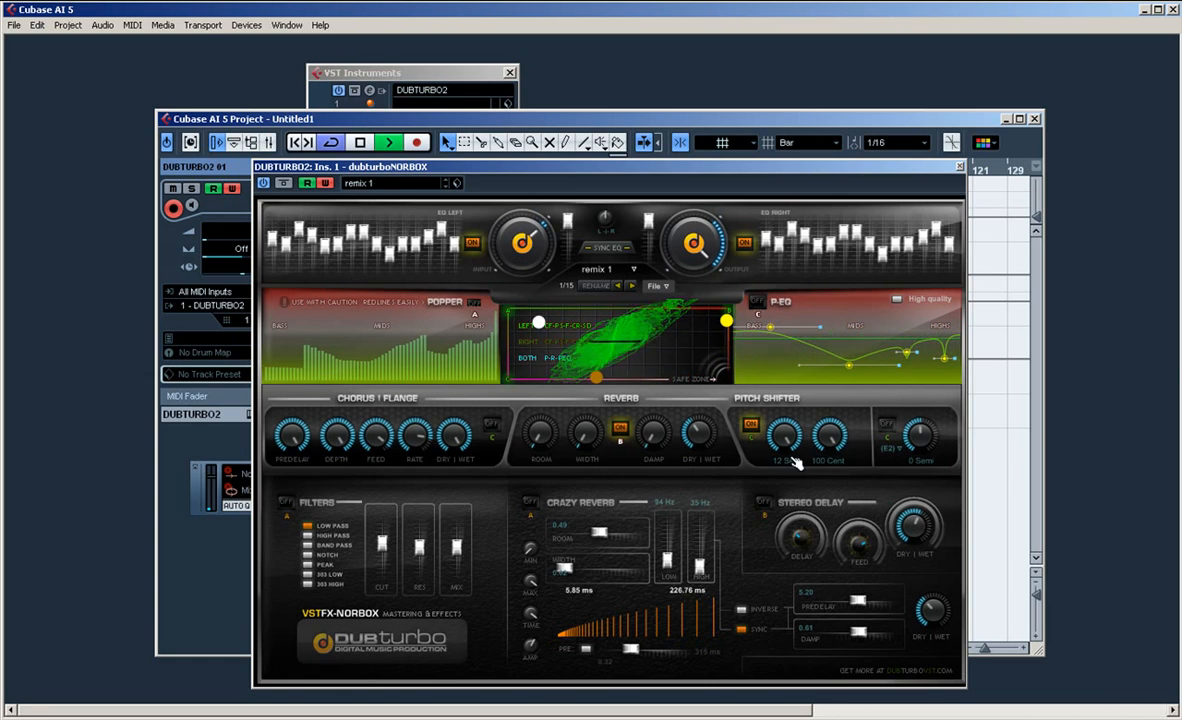
key(space)
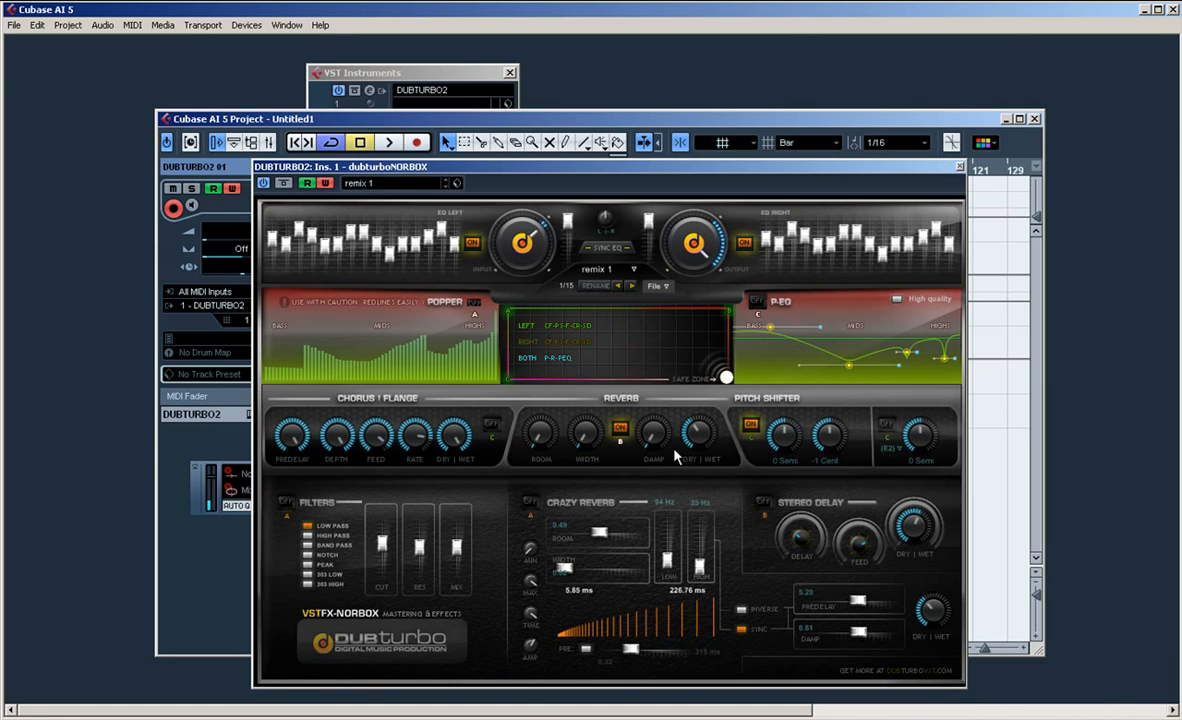
- Lower the Chorus/Flange knobs, then switch the effect on during playback and raise its Dry/Wet and Predelay
click(453, 436)
click(409, 431)
click(370, 425)
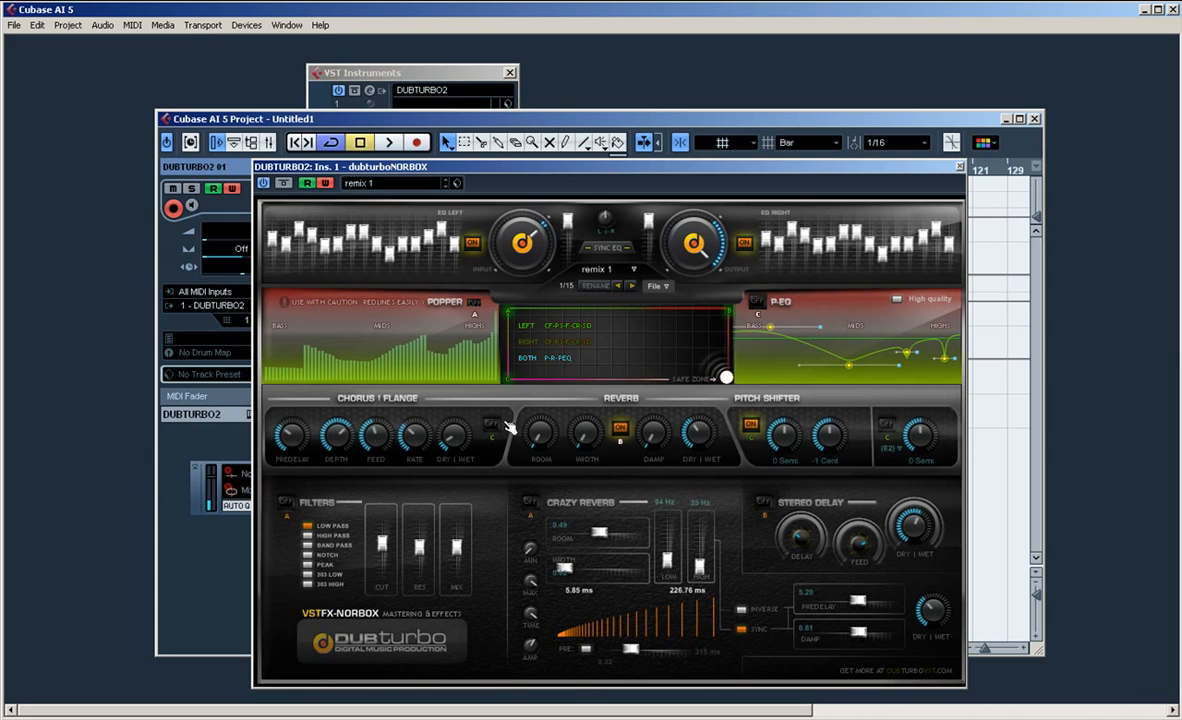
key(space)
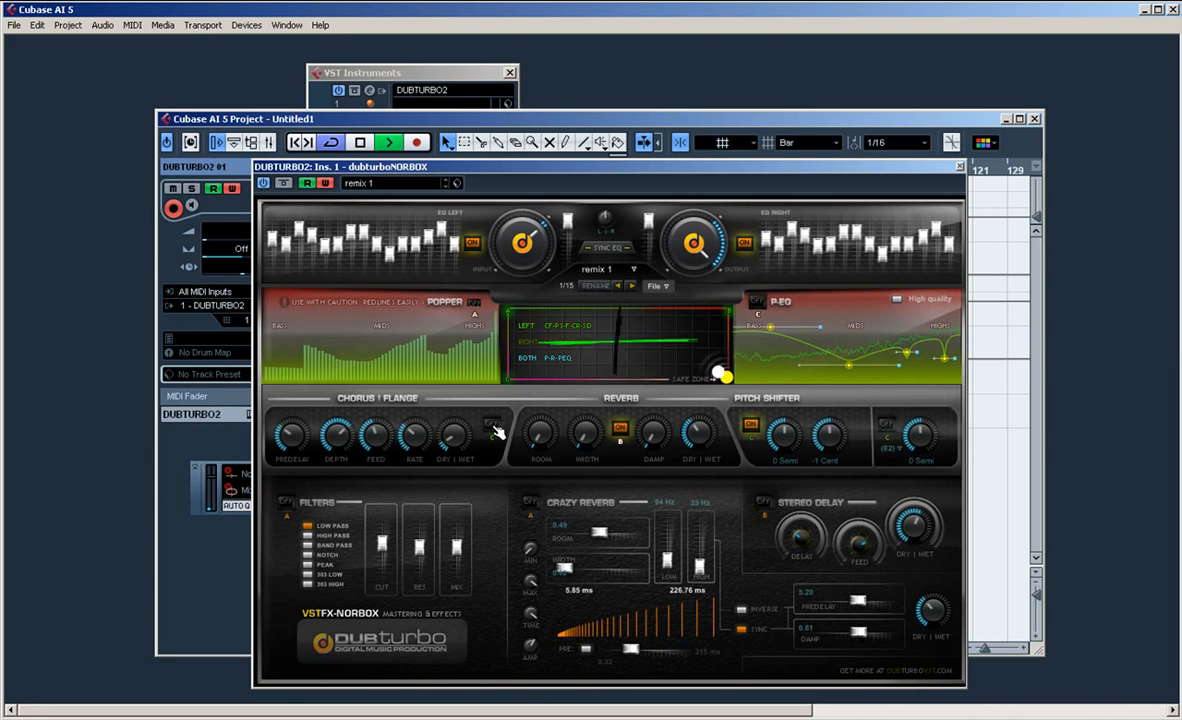
click(492, 425)
drag(452, 438, 452, 350)
drag(302, 442, 302, 405)
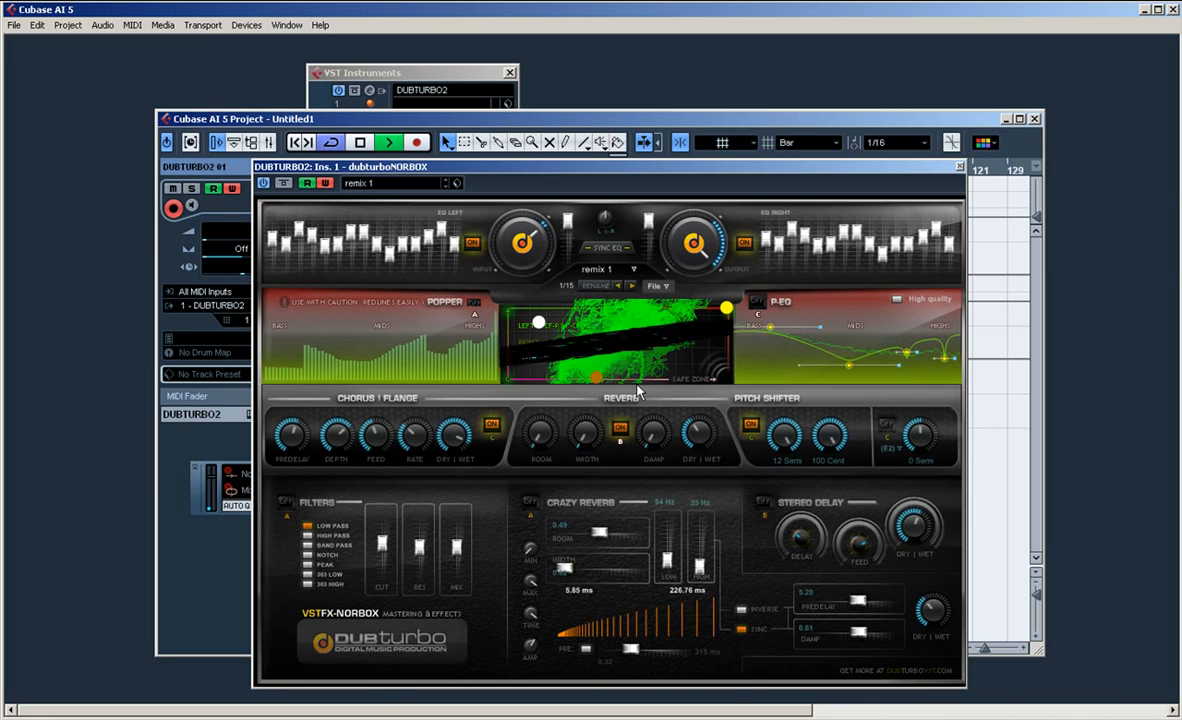
key(space)
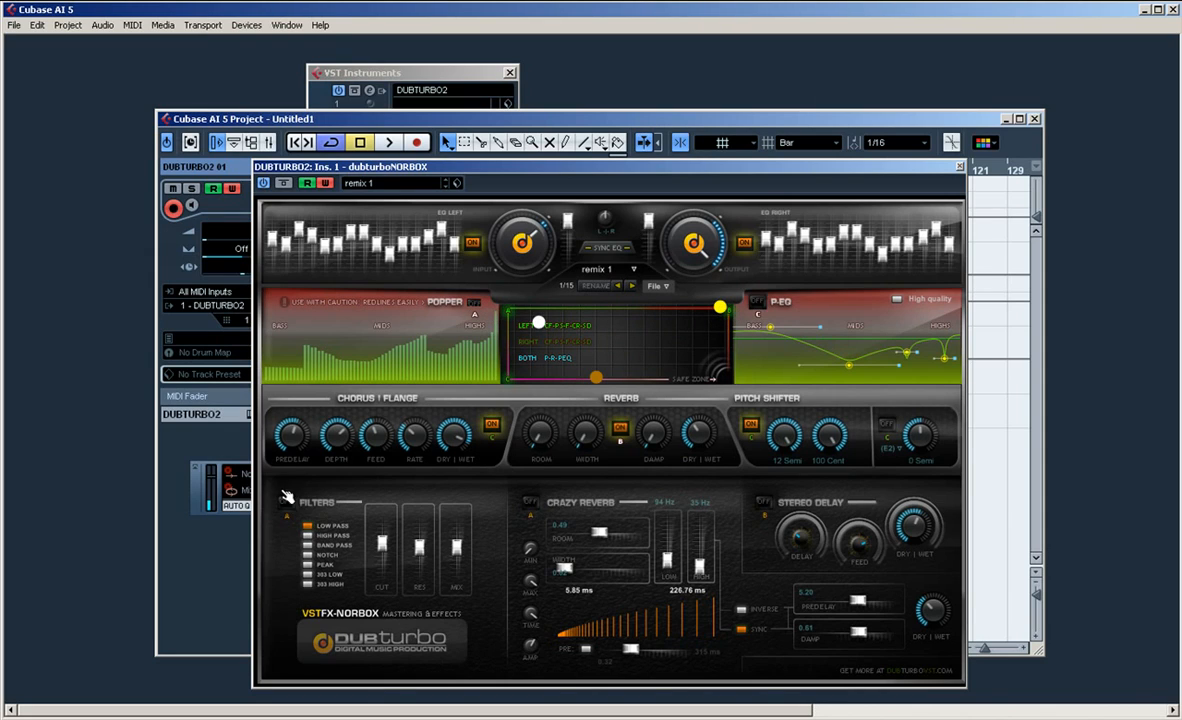
- Play the project, switch on Filters with Low Pass, and adjust the Cut and Res sliders before stopping
click(722, 309)
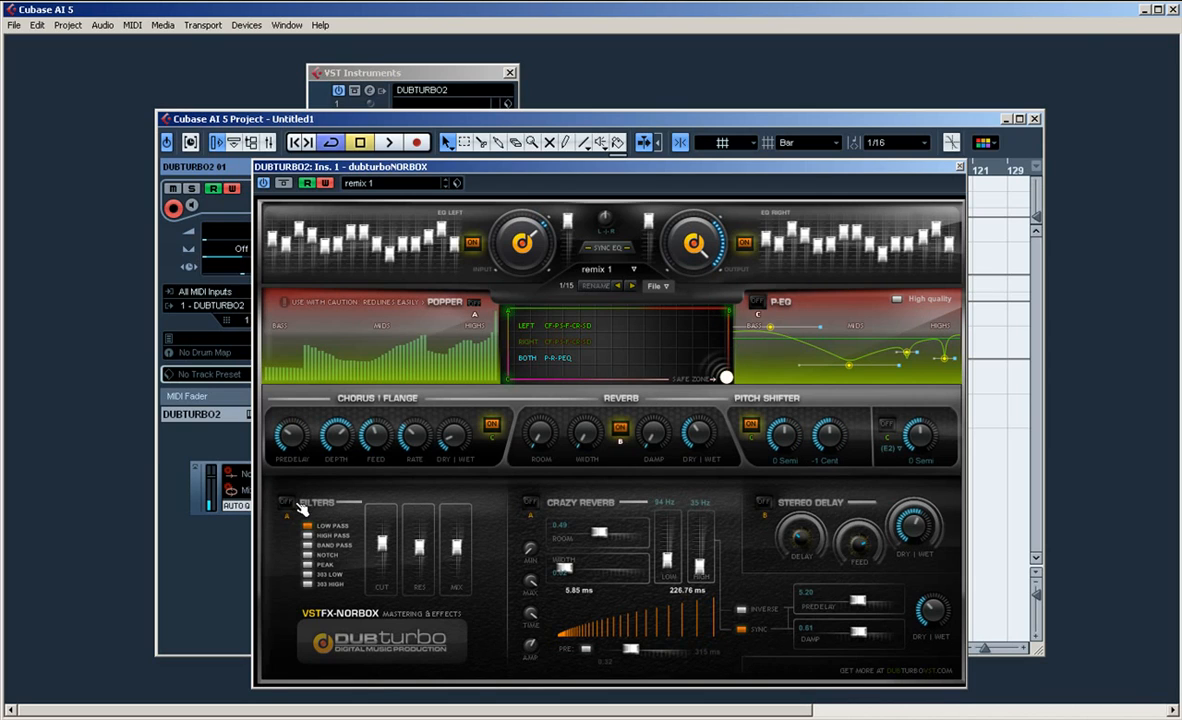
key(space)
click(290, 503)
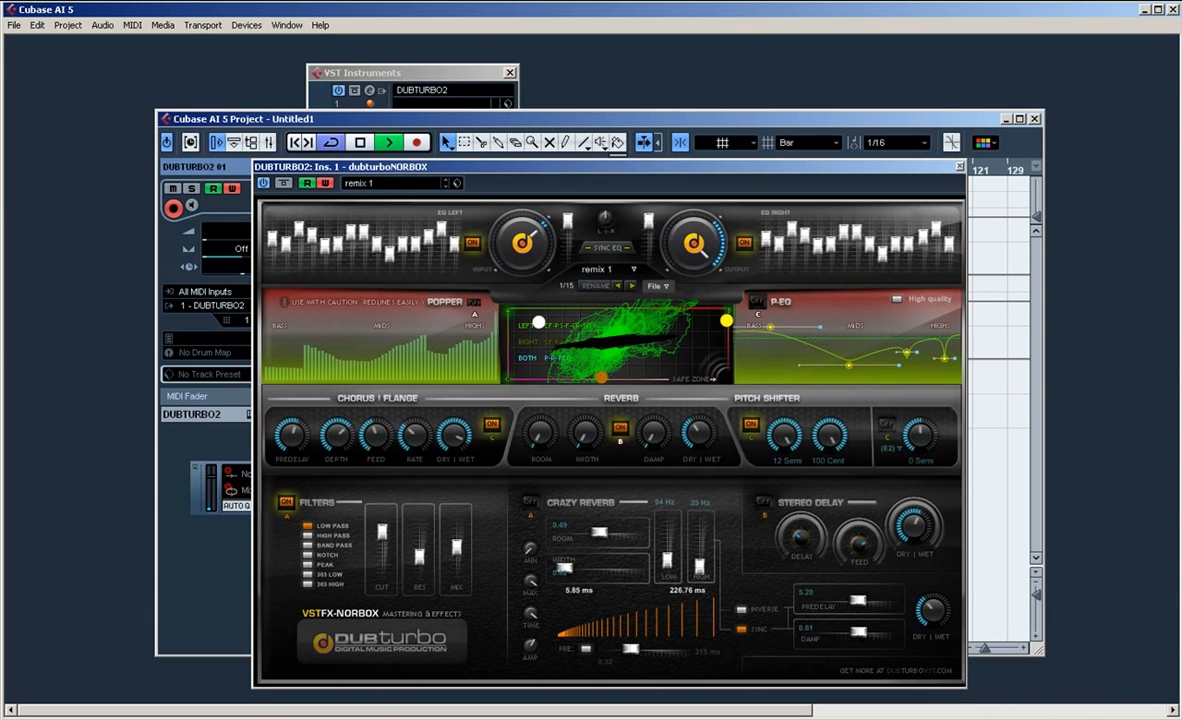
key(space)
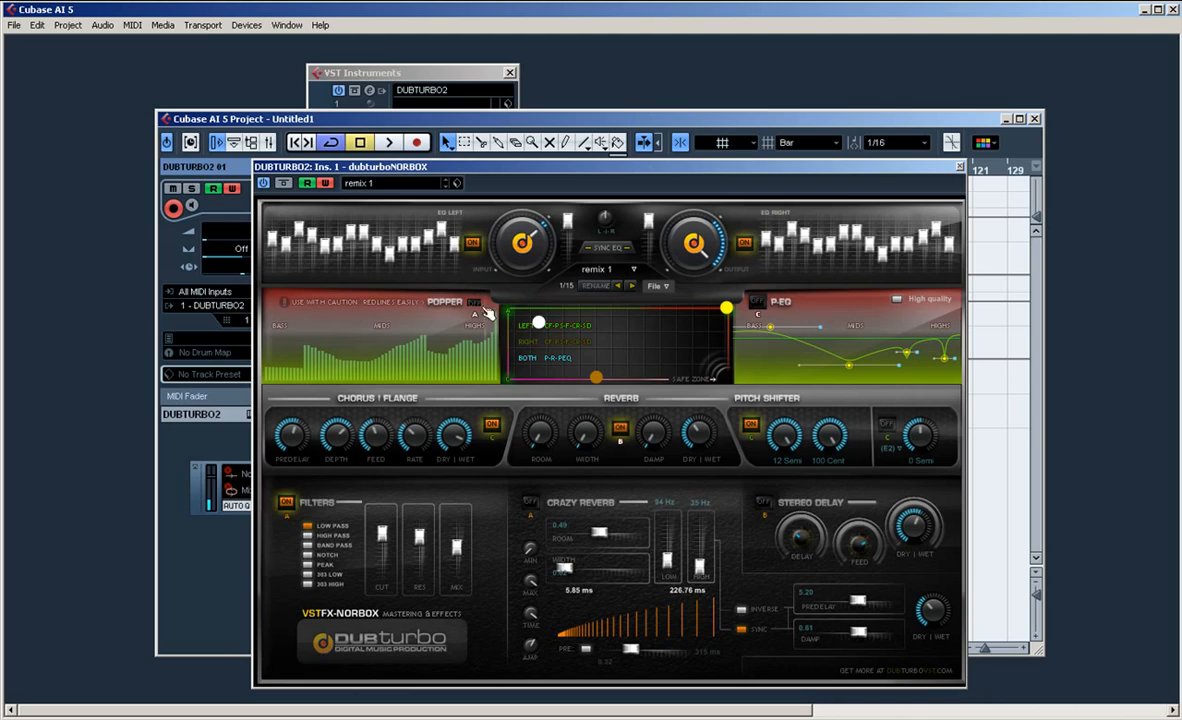
- Rework the XY pad handle positions and reverb amounts during playback, then stop and close the NORBOX window
drag(540, 323, 563, 332)
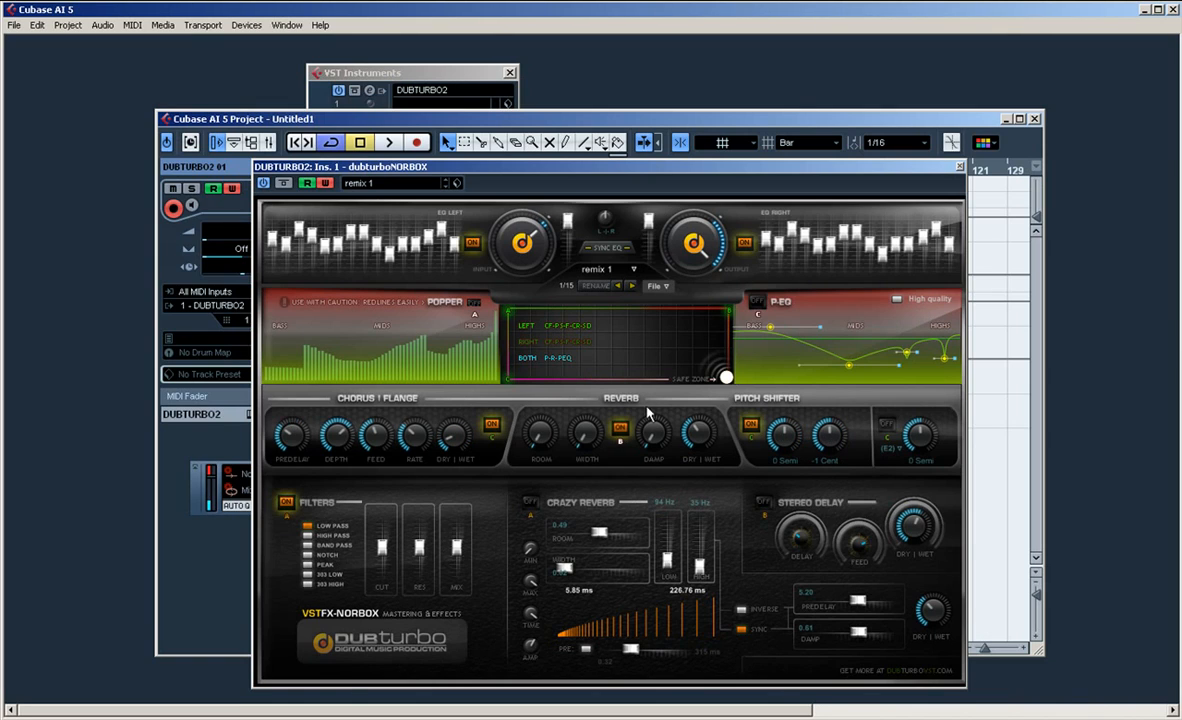
key(space)
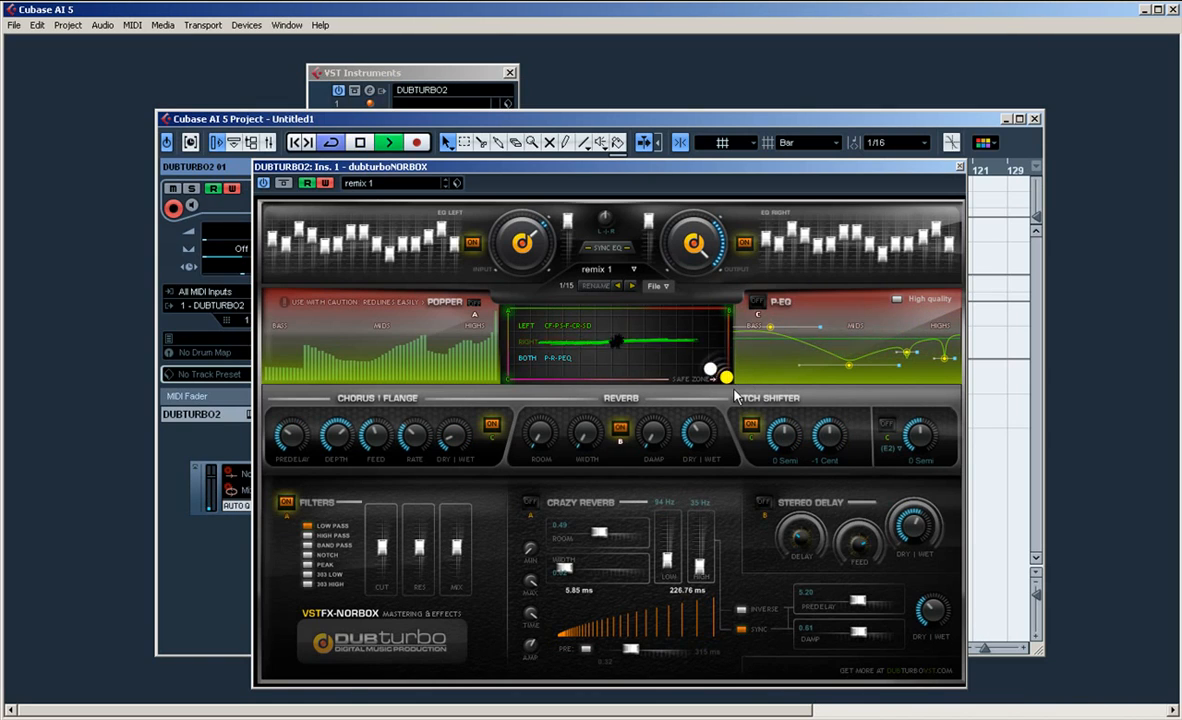
mouse_move(728, 379)
mouse_down()
mouse_move(635, 300)
mouse_move(590, 292)
mouse_move(583, 319)
mouse_move(509, 312)
mouse_move(641, 343)
mouse_up()
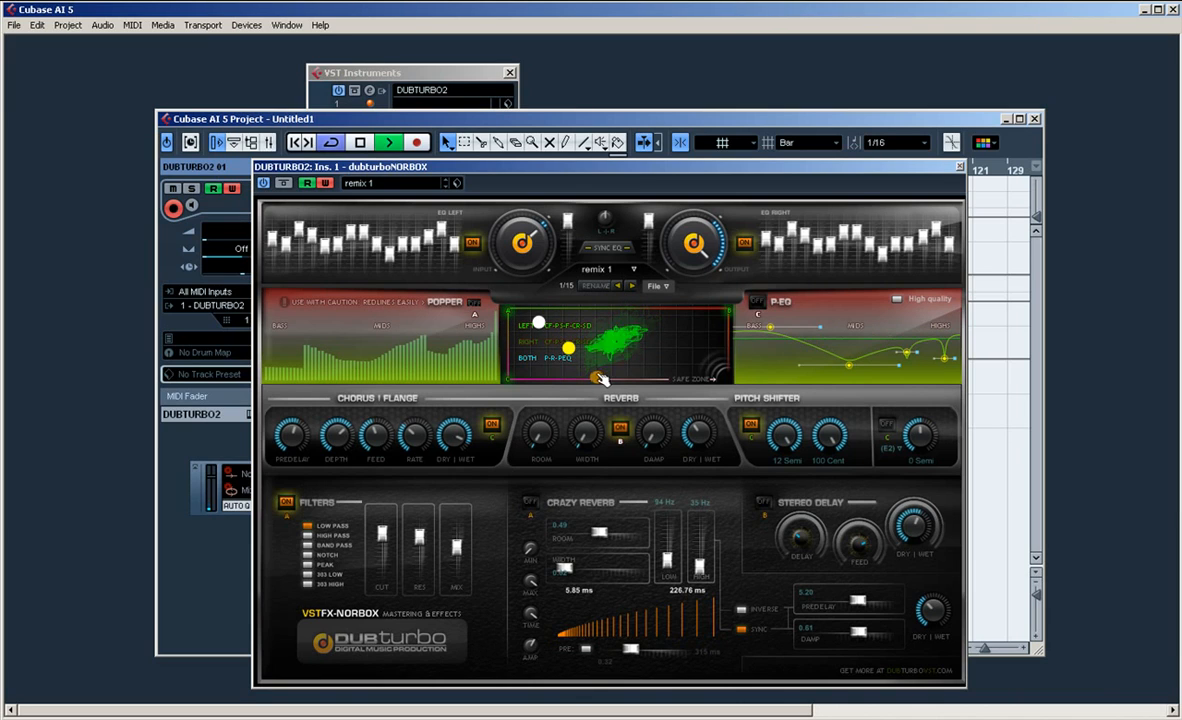
mouse_move(541, 327)
mouse_down()
mouse_move(554, 340)
mouse_move(700, 317)
mouse_up()
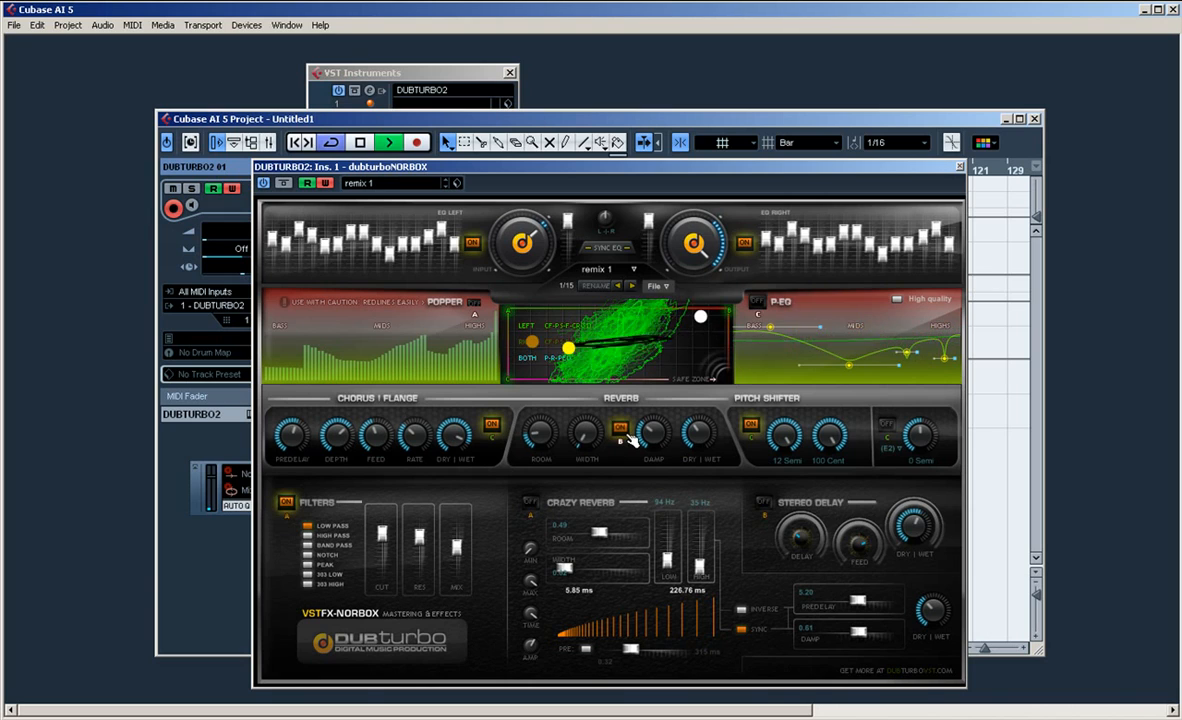
drag(704, 319, 670, 316)
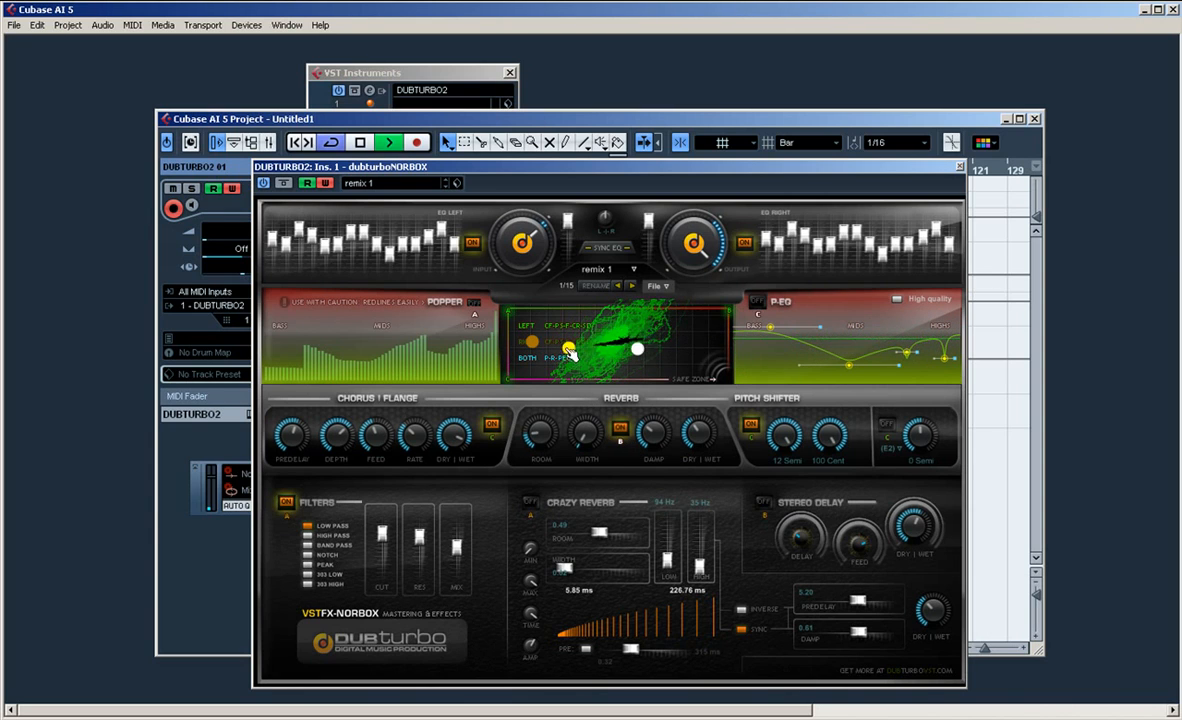
drag(569, 348, 712, 346)
key(space)
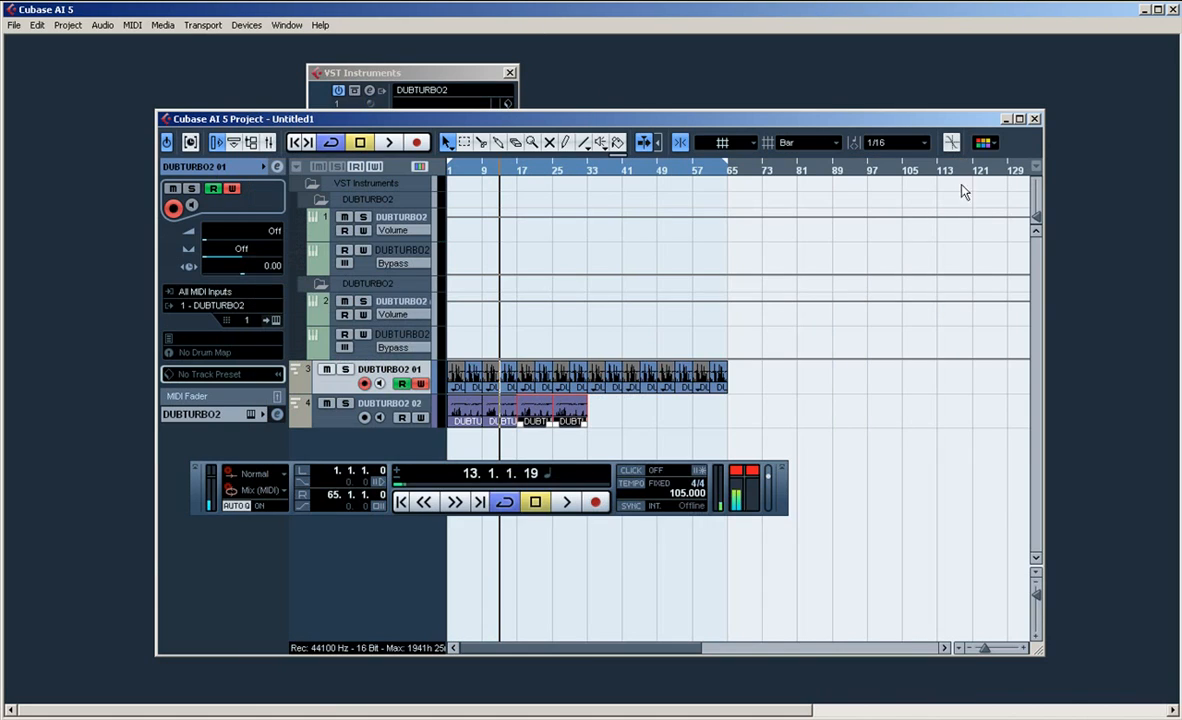
- Return to the project start and copy the four DUBTURBO2 02 parts so the track runs from bar 33 to bar 65
click(432, 404)
key(KP_Decimal)
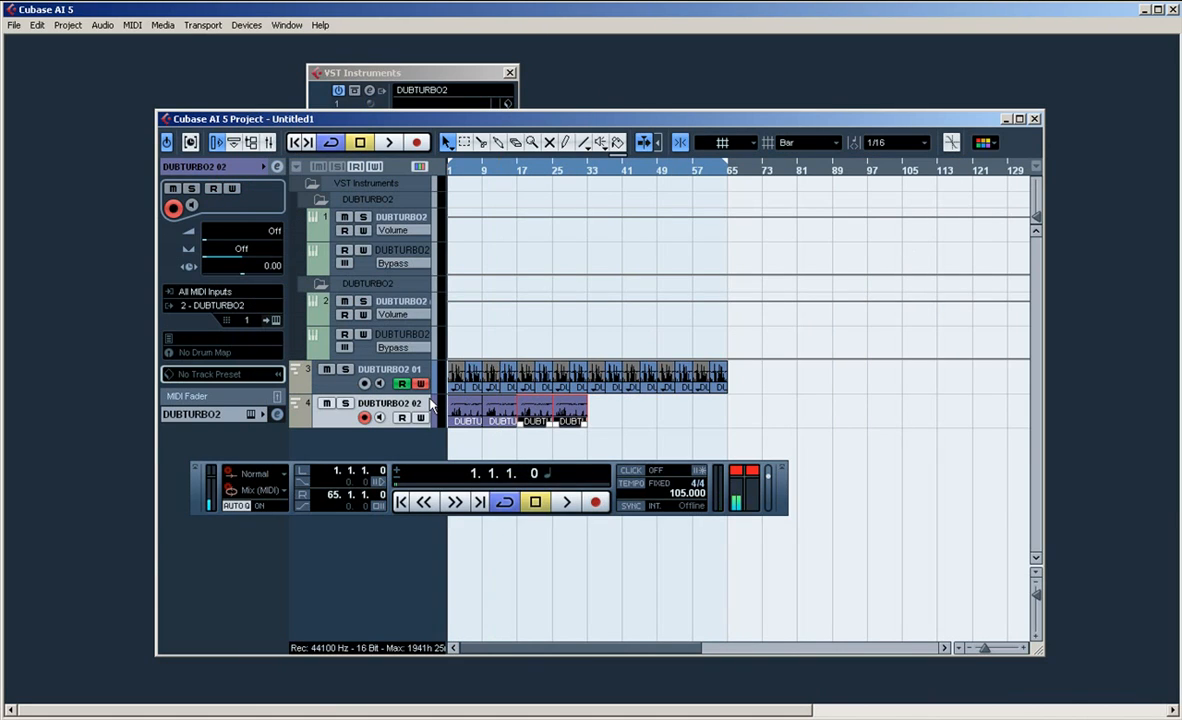
drag(628, 410, 434, 461)
drag(465, 410, 605, 410)
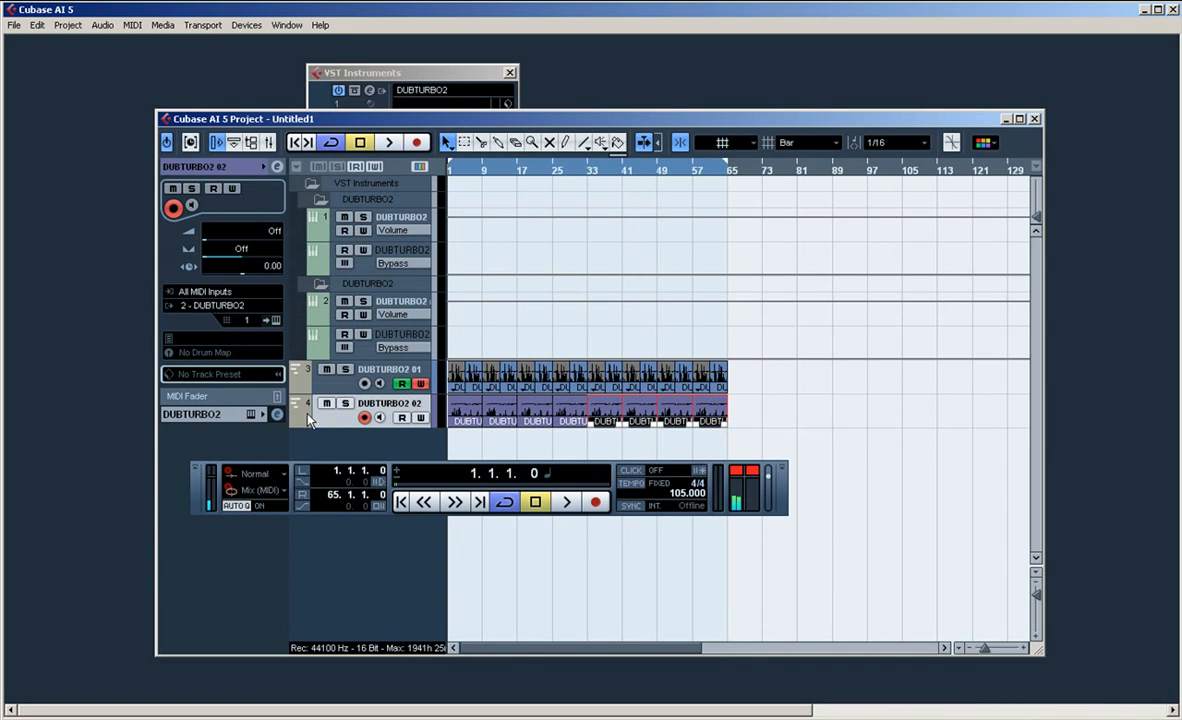
- Load dubturboNORBOX into the first insert slot of the second DUBTURBO2 instrument
click(266, 414)
click(234, 228)
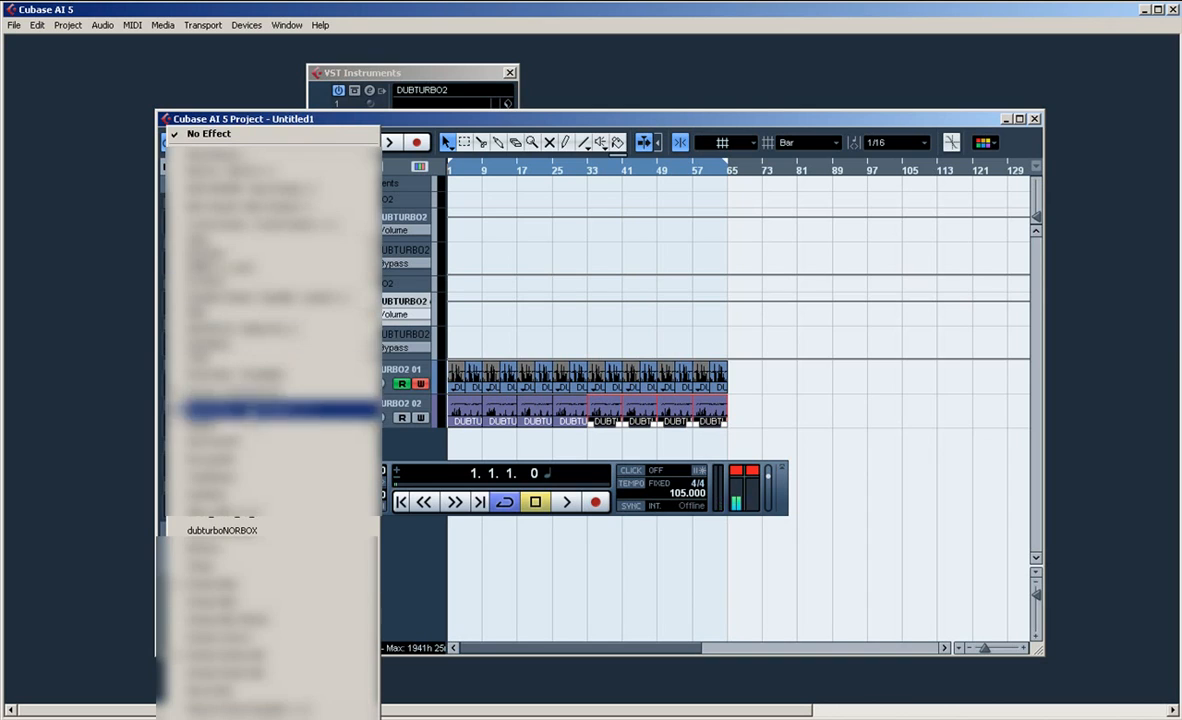
click(222, 530)
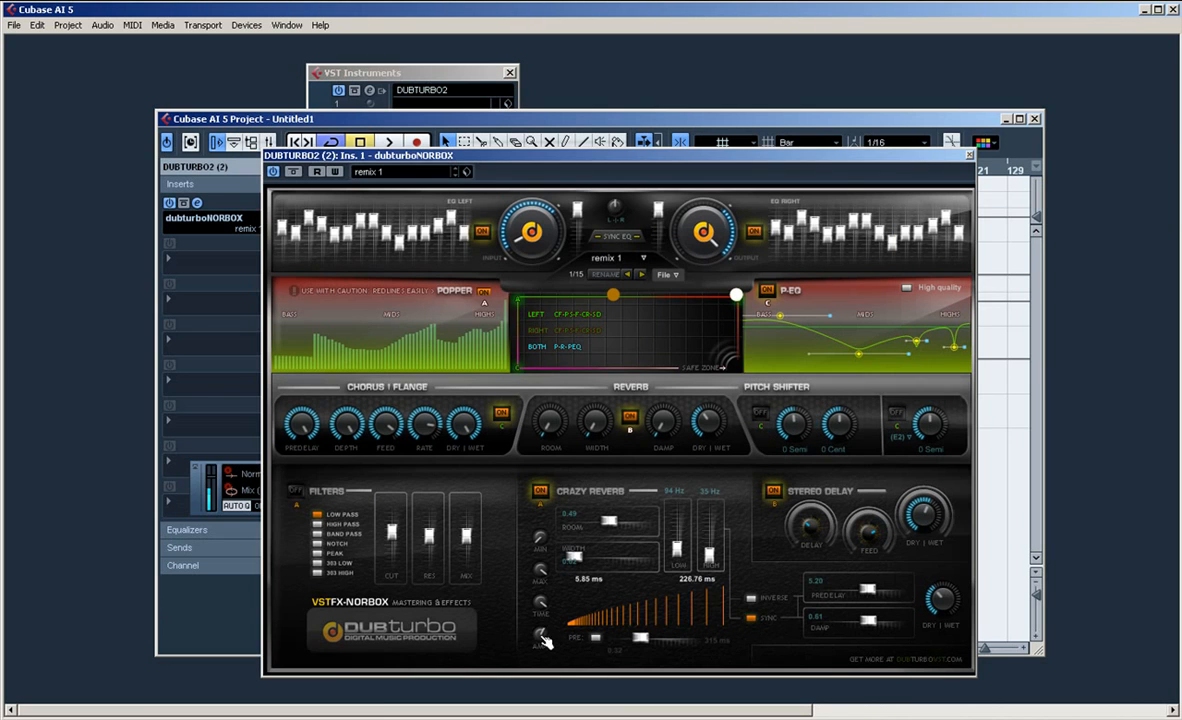
- Switch off Chorus/Flange, Reverb, Stereo Delay and Crazy Reverb, and move the XY pad handles into the safe zone corner
click(502, 413)
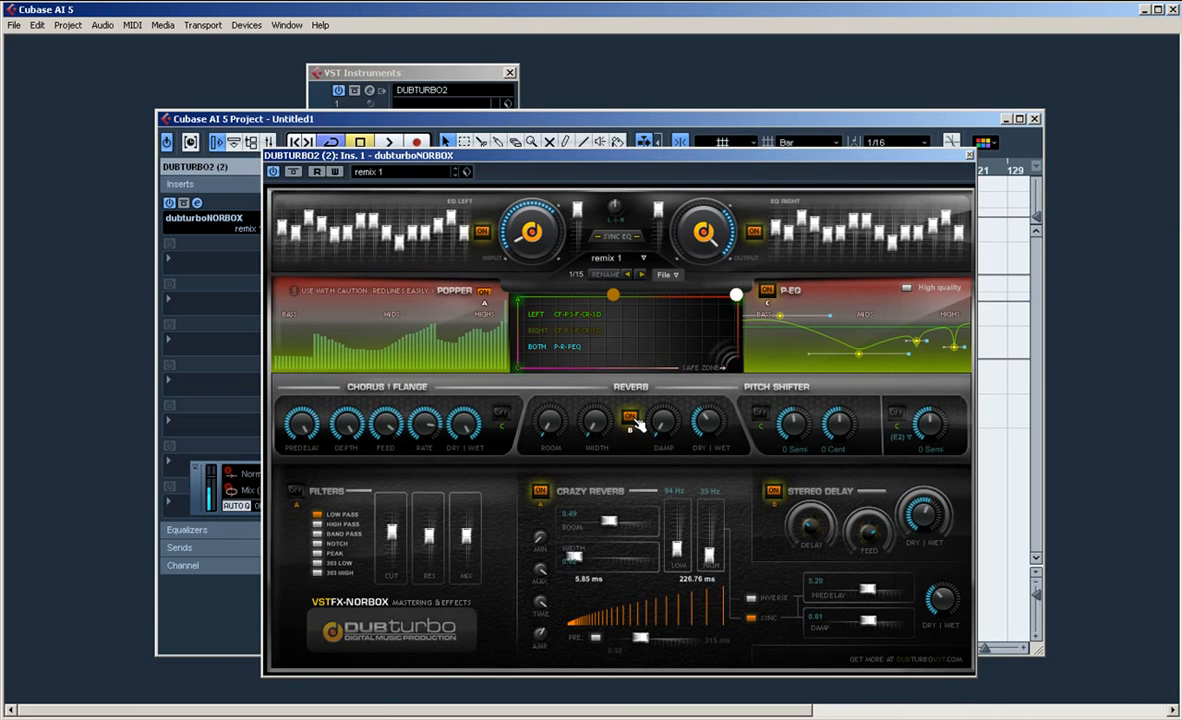
click(629, 415)
click(773, 490)
click(541, 491)
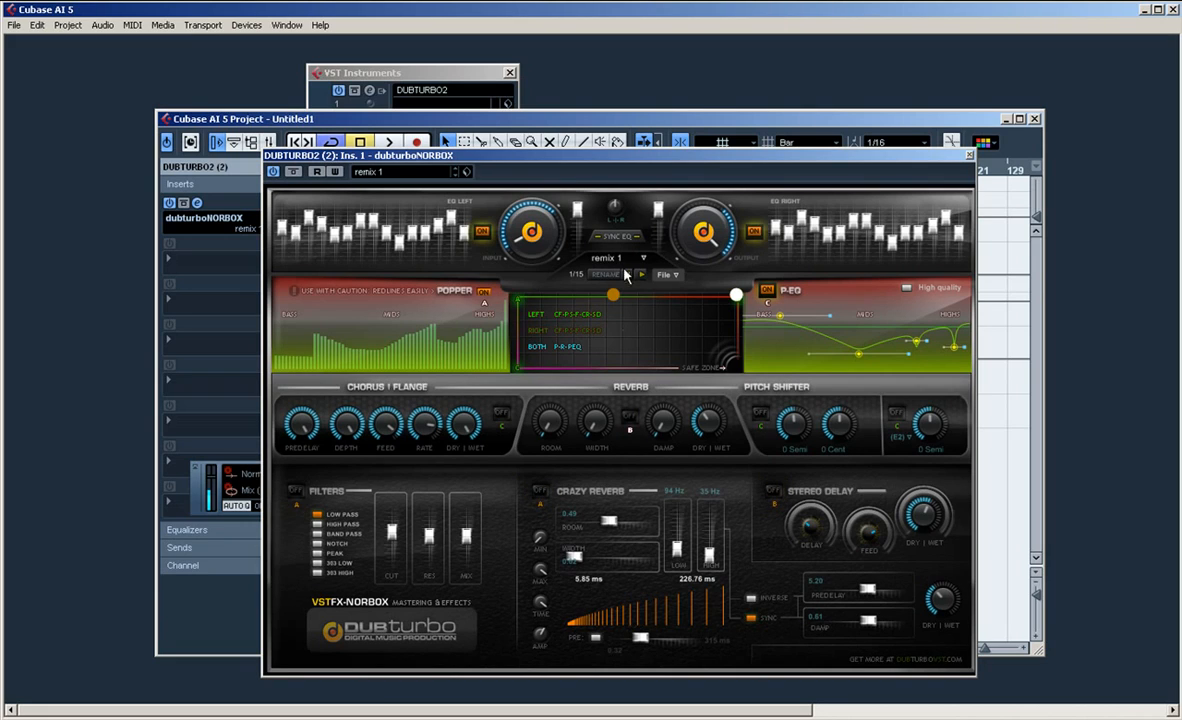
drag(616, 294, 724, 358)
drag(737, 297, 735, 367)
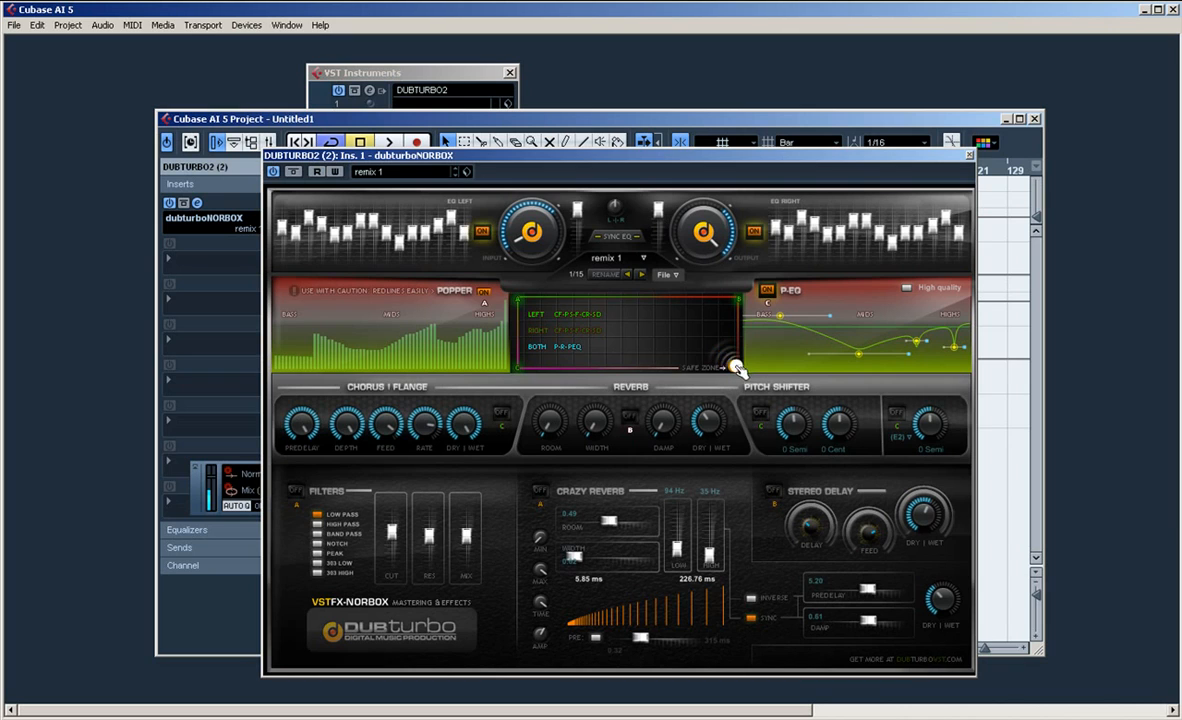
- Enable automation read and write for the NORBOX effect and the DUBTURBO2 02 track, keeping the effect window in view
click(316, 171)
click(335, 171)
drag(377, 158, 693, 288)
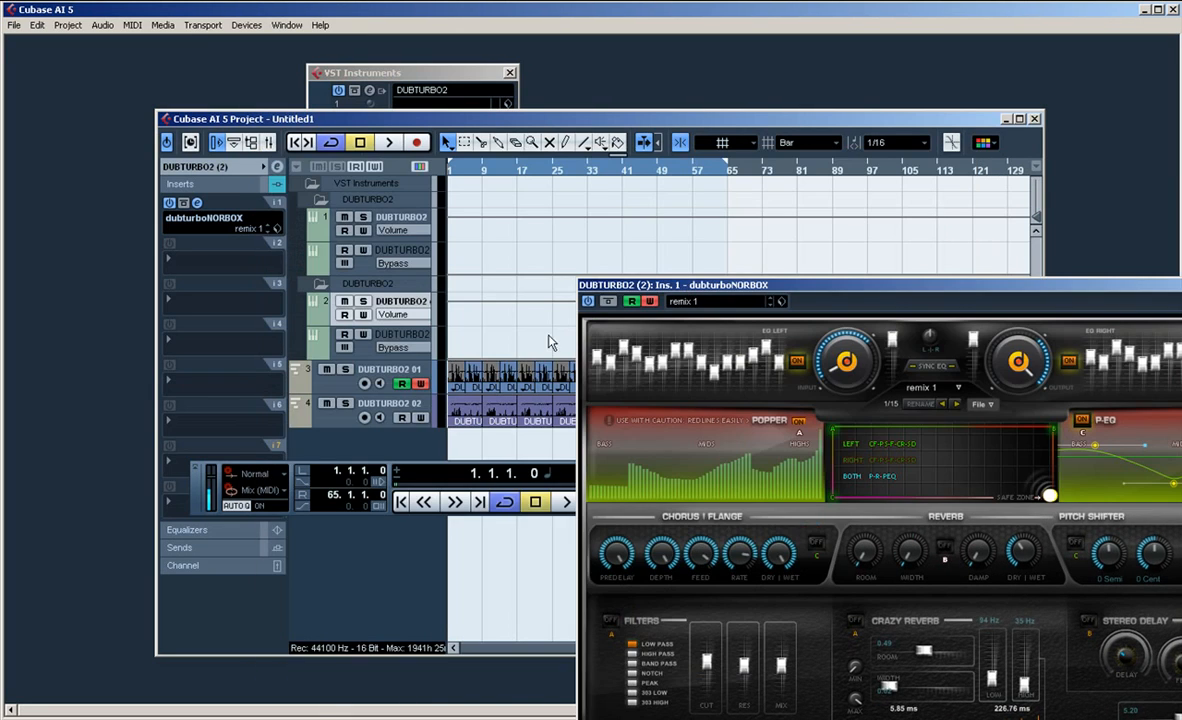
click(403, 418)
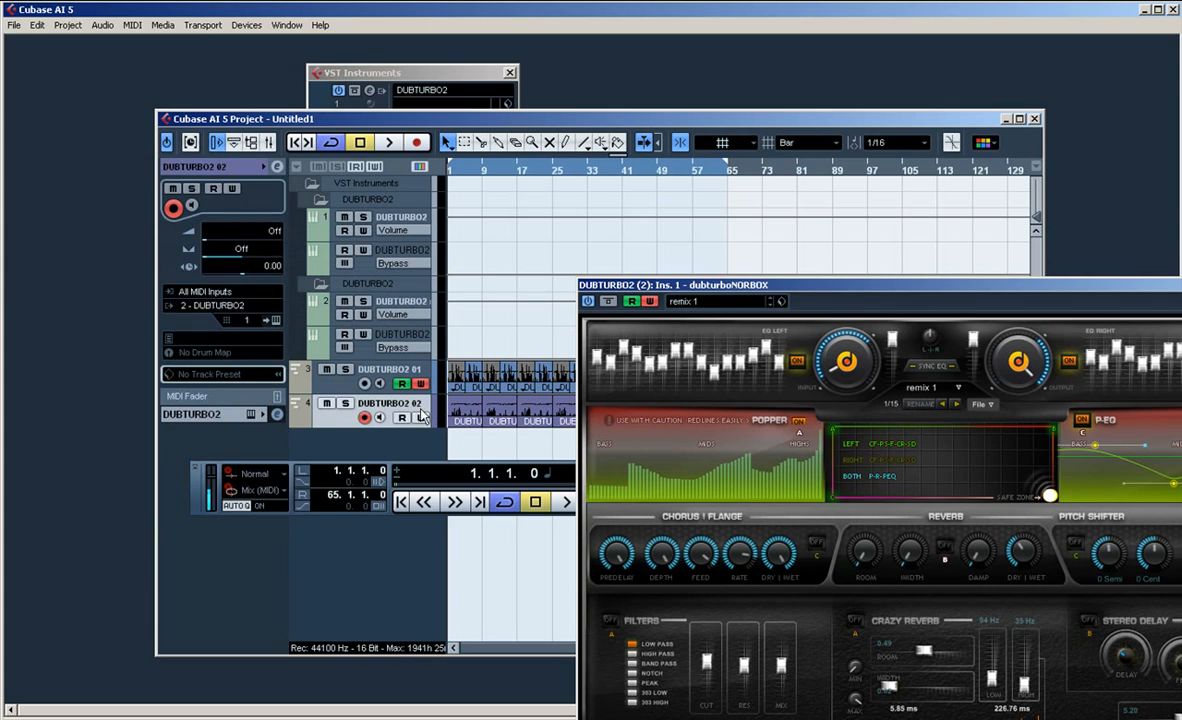
drag(758, 286, 432, 133)
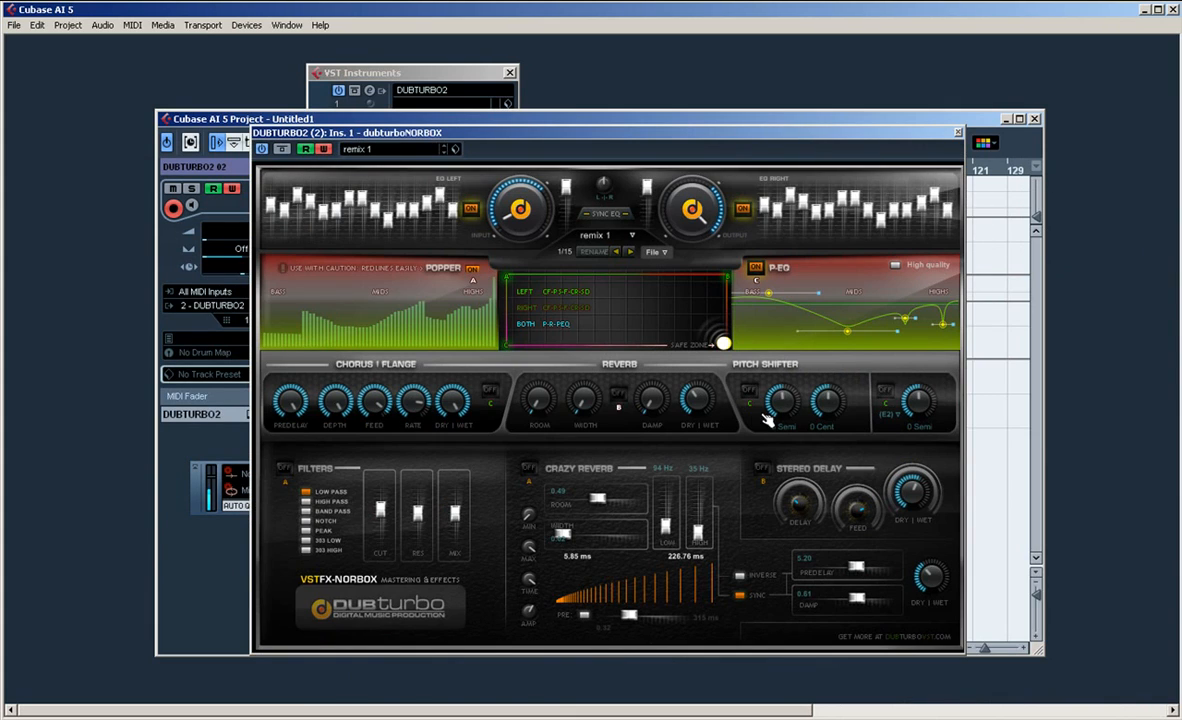
- During playback, move the XY pad handles to the corner opposite the safe zone and switch on Pitch Shifter with 12 Semi and 100 Cent
click(723, 345)
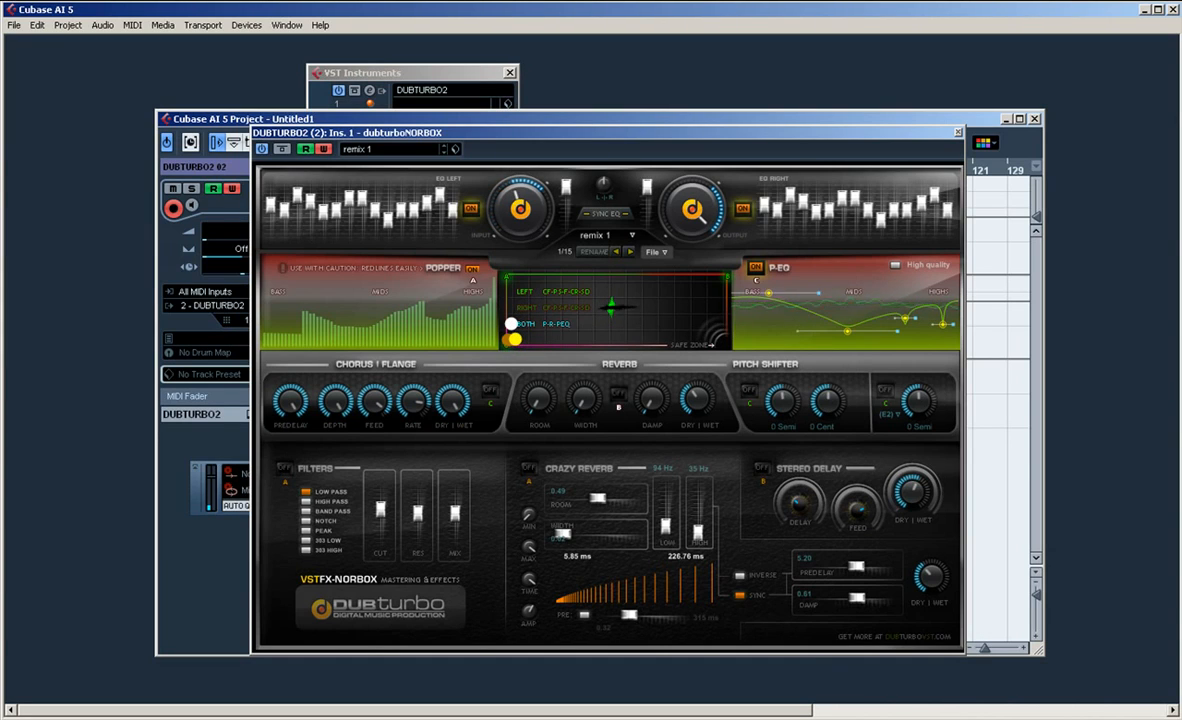
click(749, 389)
mouse_move(826, 406)
mouse_down()
mouse_move(826, 394)
mouse_move(785, 396)
mouse_move(785, 374)
mouse_move(826, 390)
mouse_up()
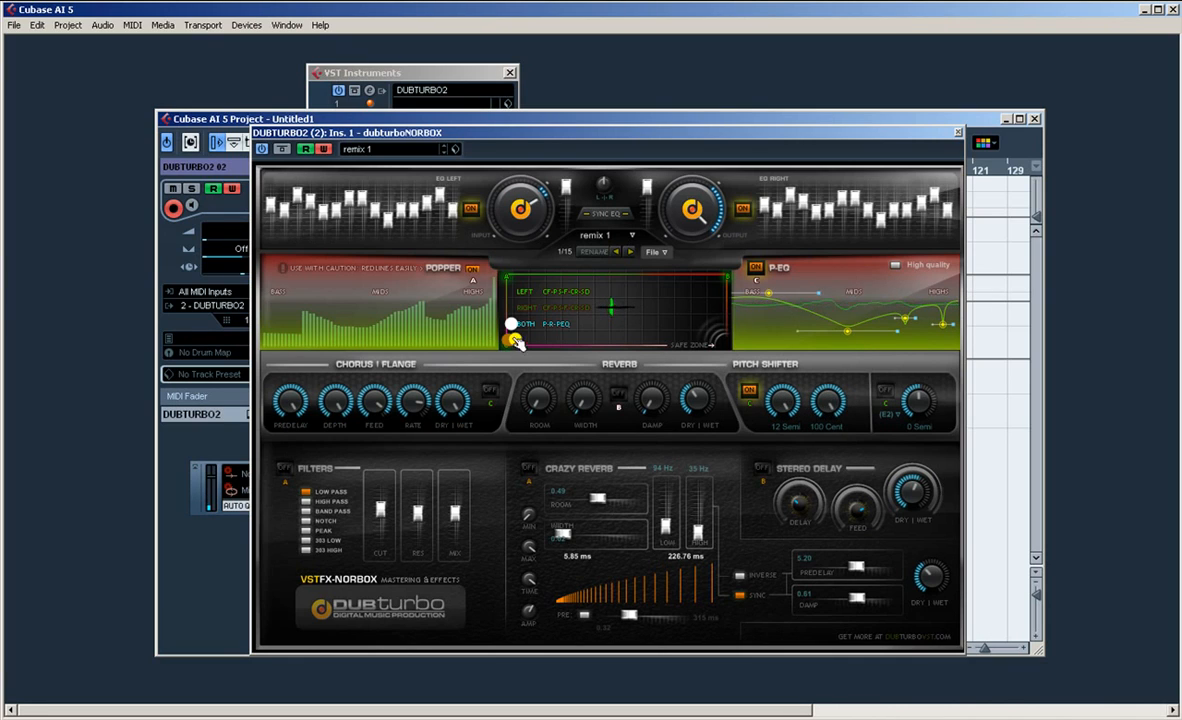
mouse_move(511, 323)
mouse_down()
mouse_move(518, 305)
mouse_move(744, 355)
mouse_move(704, 335)
mouse_move(505, 341)
mouse_up()
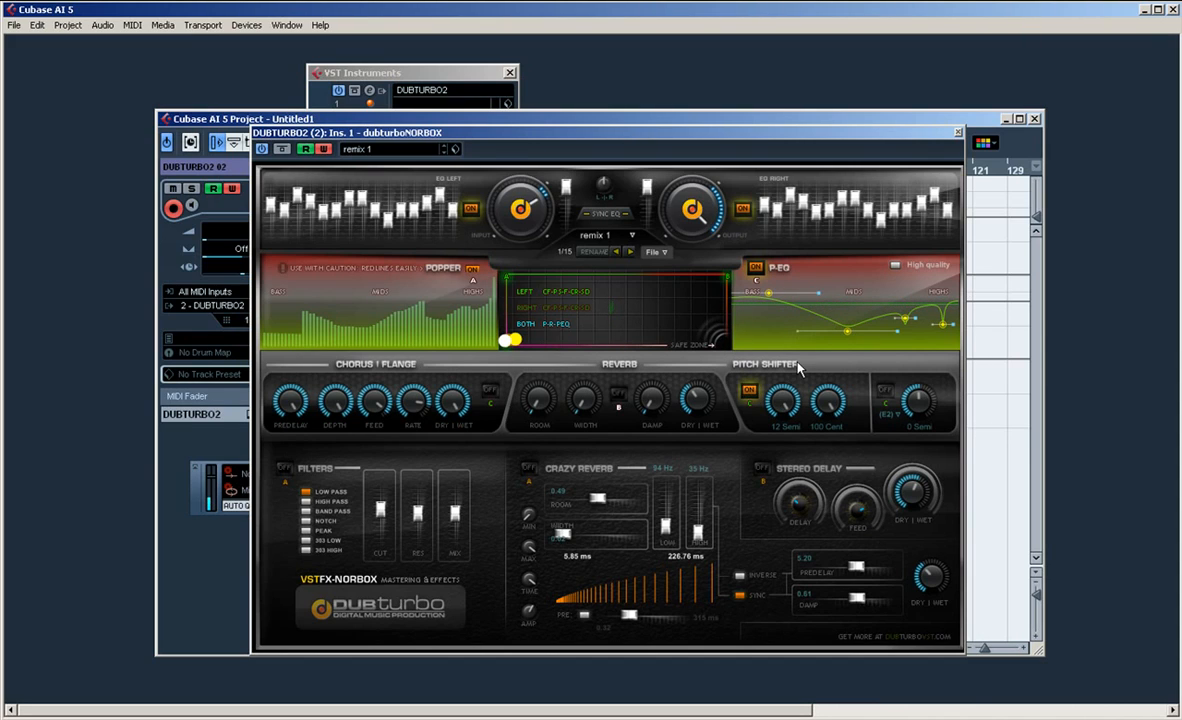
- Toggle Chorus/Flange on and off with lower Dry/Wet, then Reverb on and off with raised Room, Width and Dry/Wet during playback
click(491, 391)
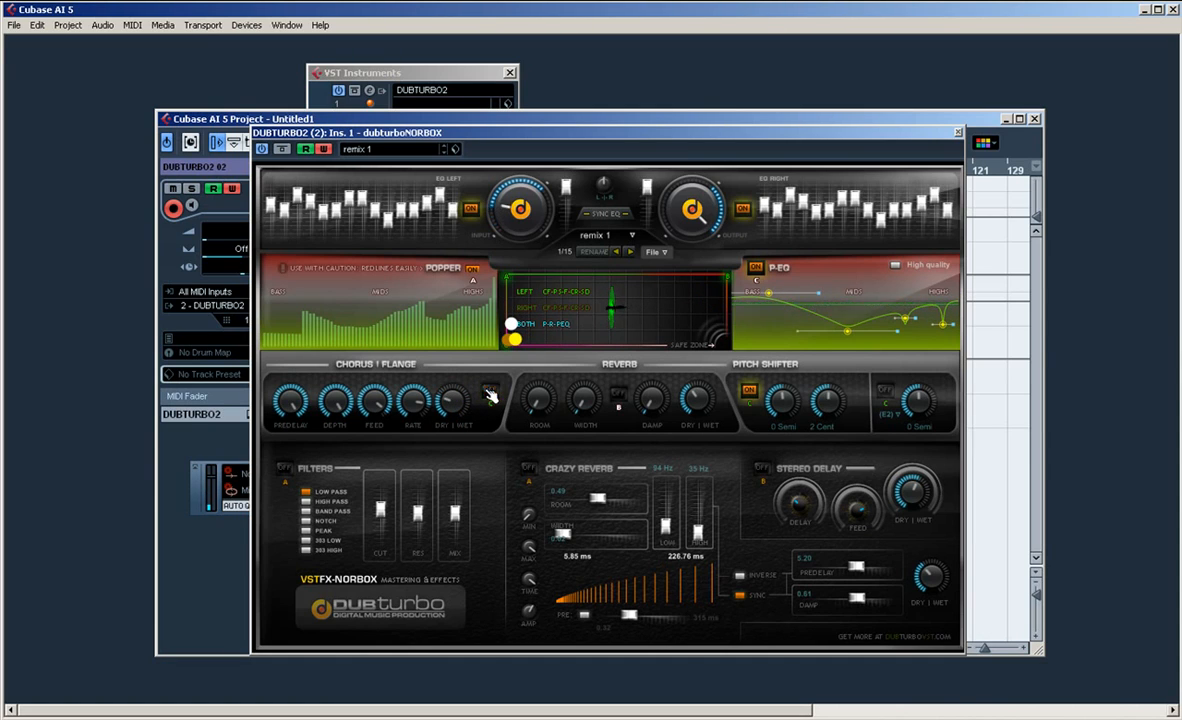
click(491, 391)
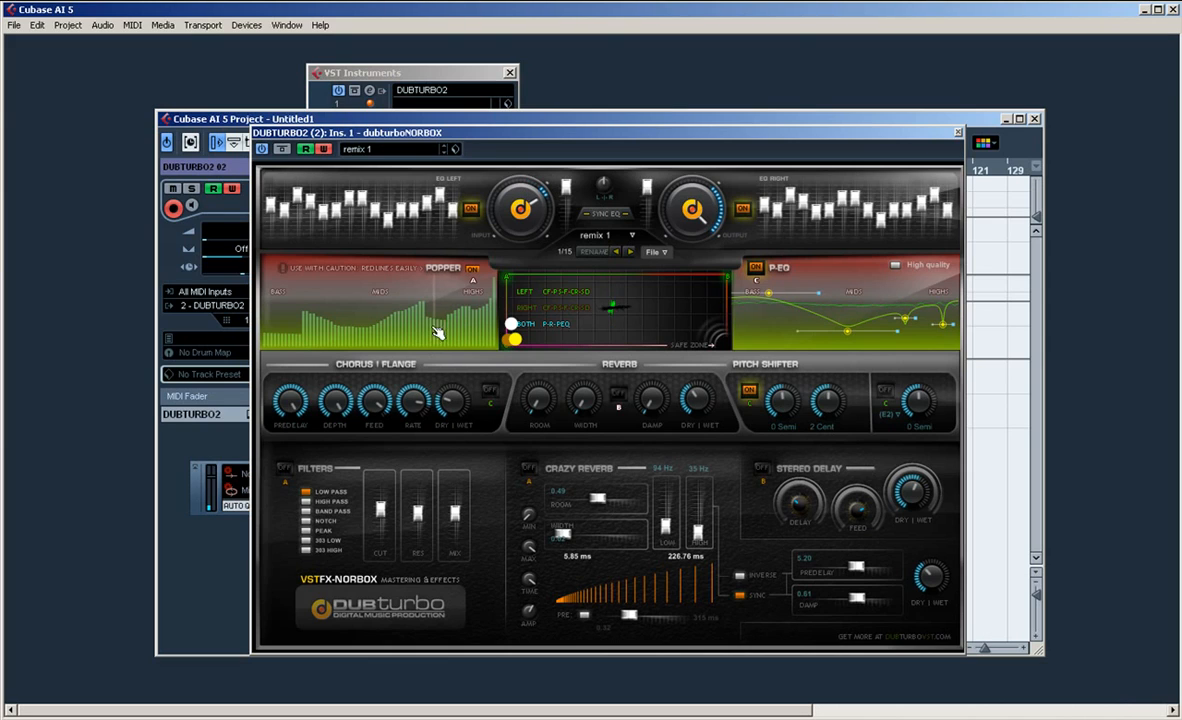
click(618, 394)
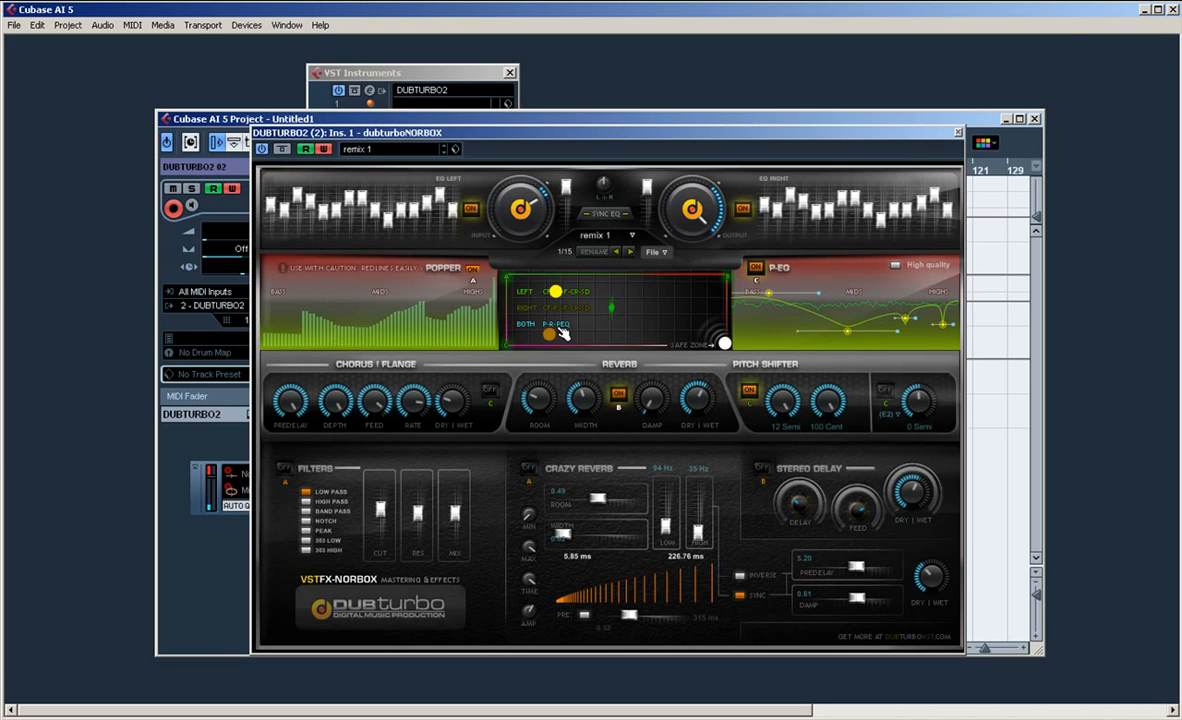
click(620, 393)
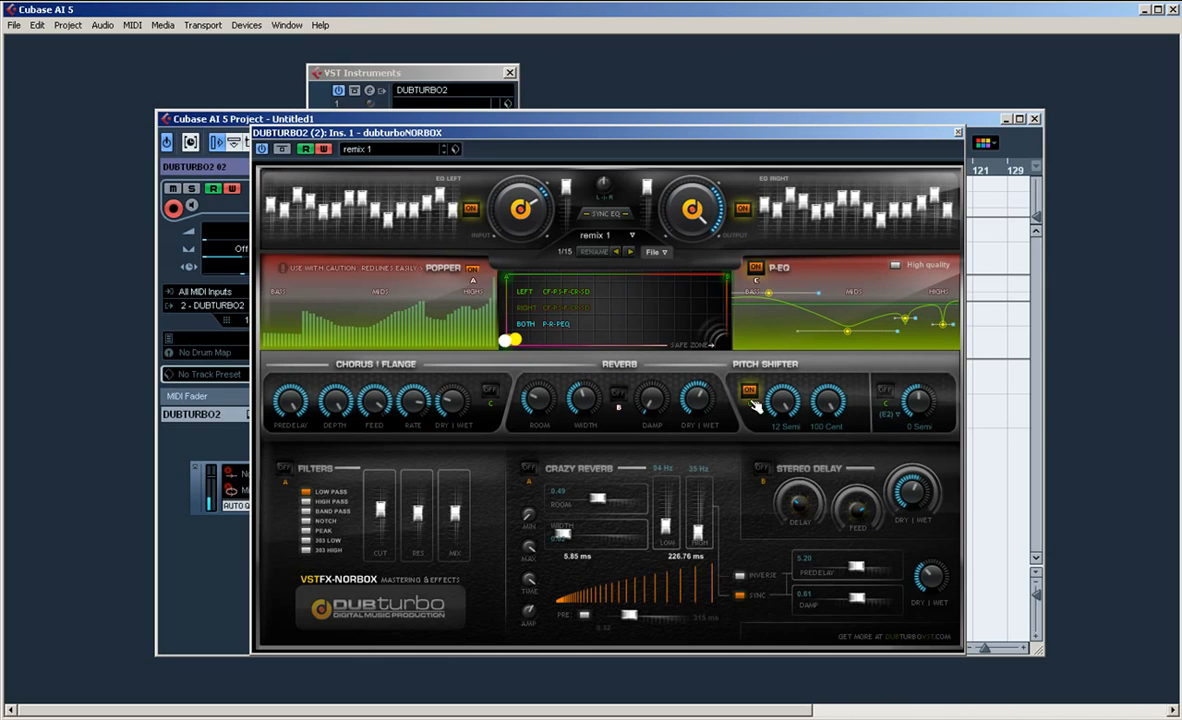